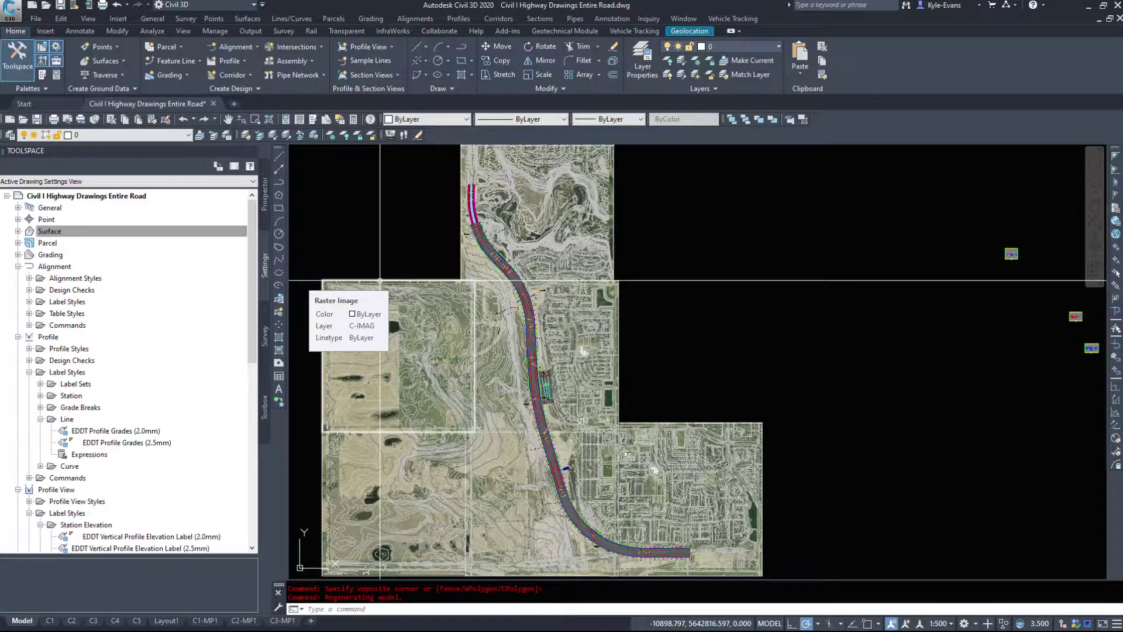
# Step: Review the Alignment, Alignment-Labeling and Alignment Table object layers in Drawing Settings
pyautogui.click(16, 12)
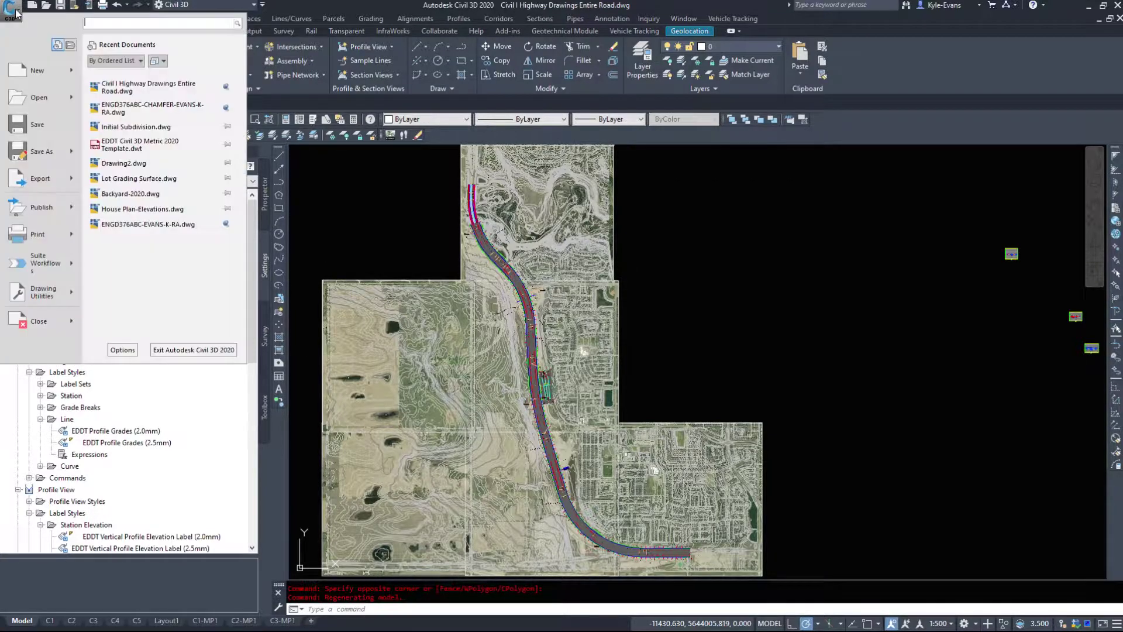
pyautogui.moveTo(56, 295)
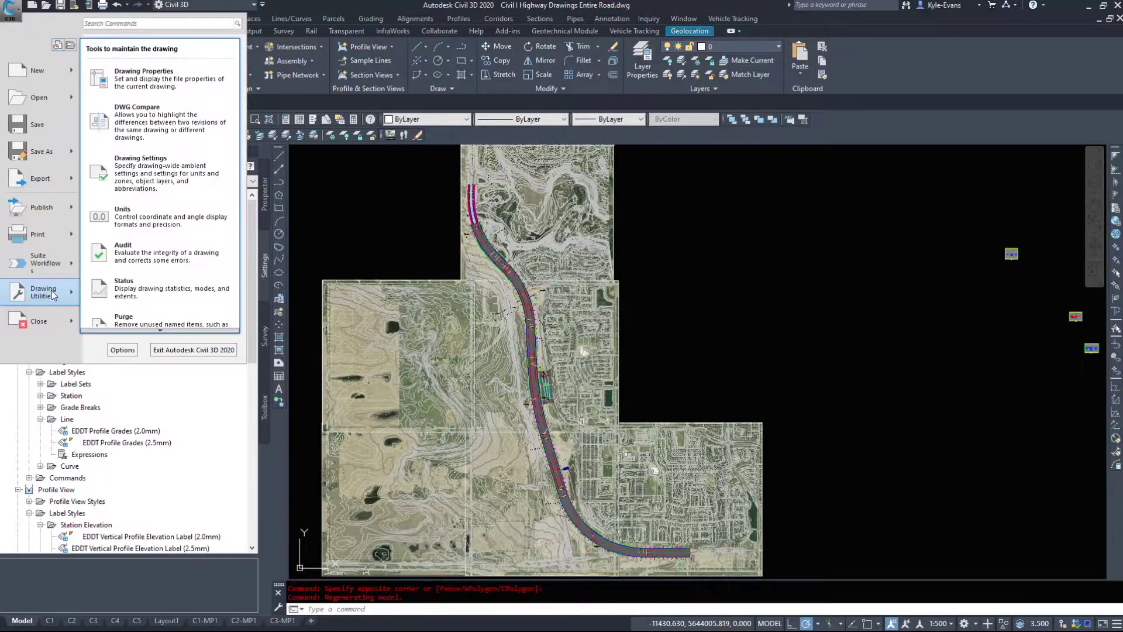
pyautogui.click(191, 173)
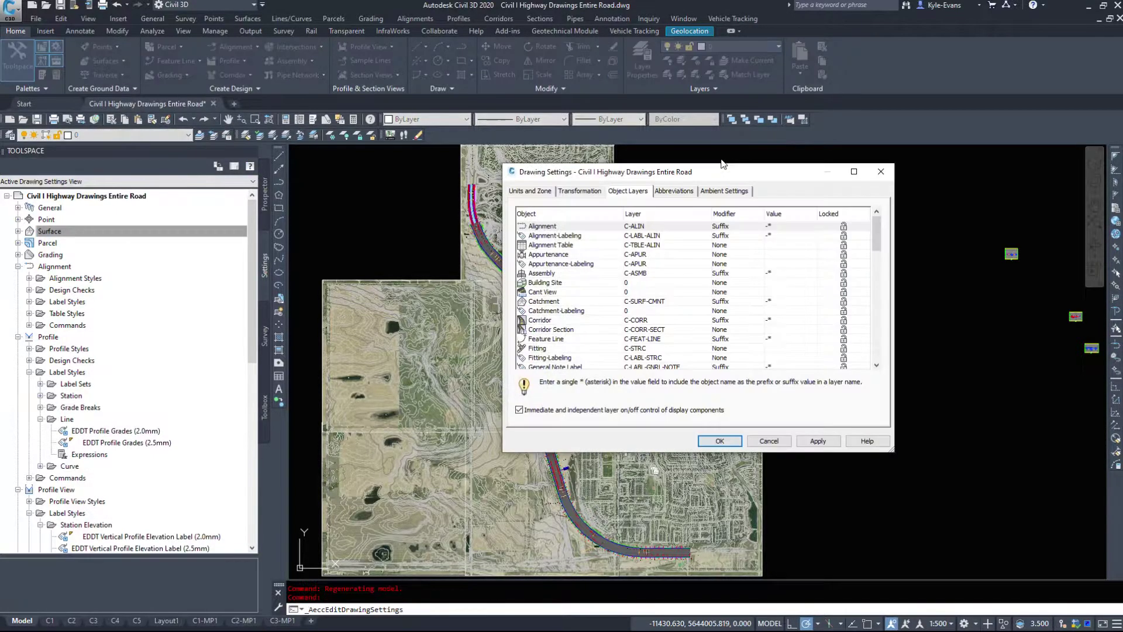
pyautogui.moveTo(725, 167); pyautogui.dragTo(433, 36)
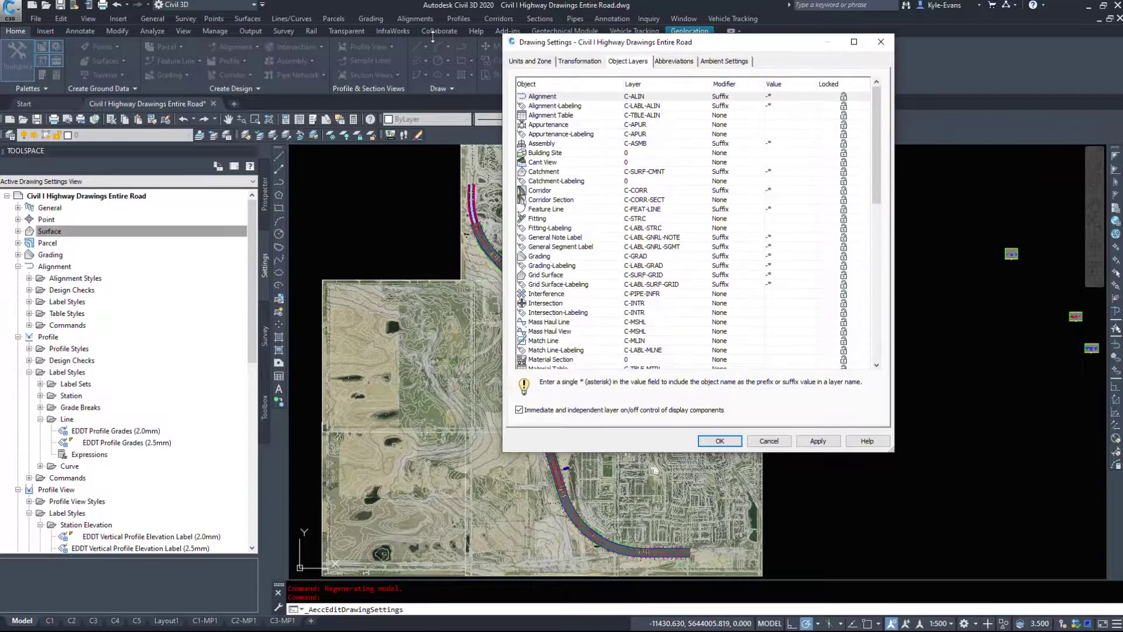
pyautogui.moveTo(673, 52); pyautogui.dragTo(453, 40)
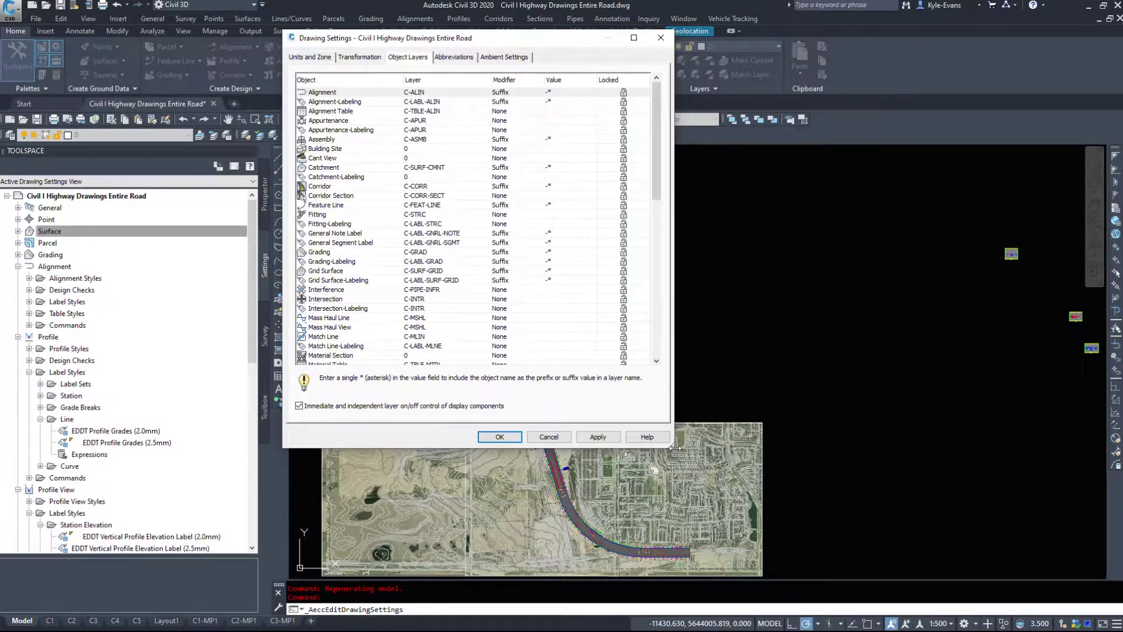
pyautogui.moveTo(675, 448); pyautogui.dragTo(876, 448)
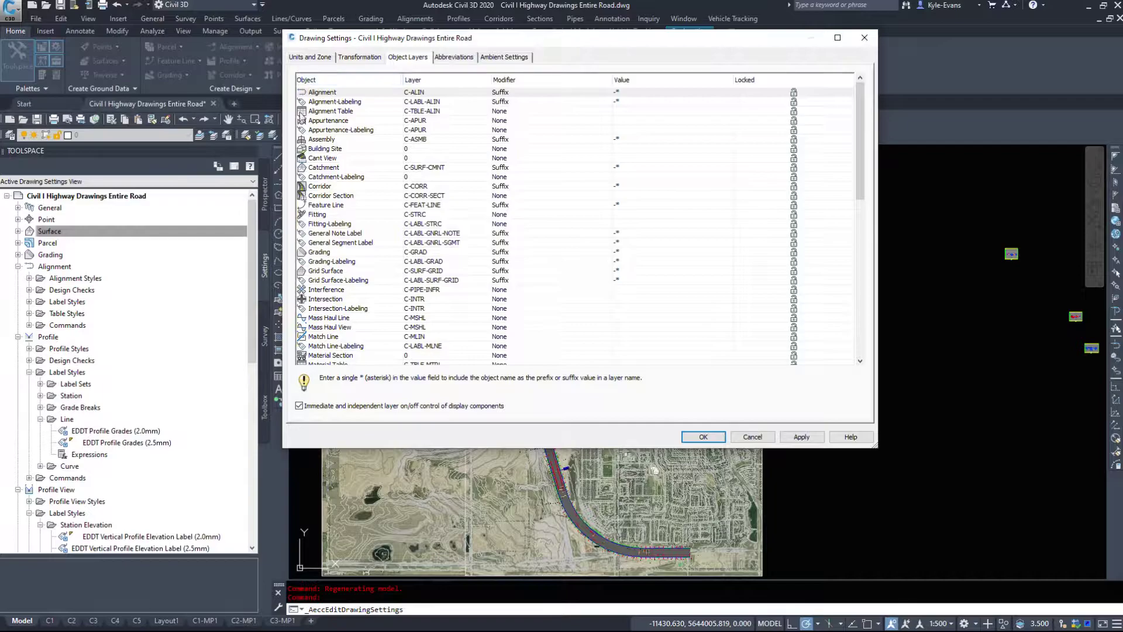
pyautogui.click(321, 93)
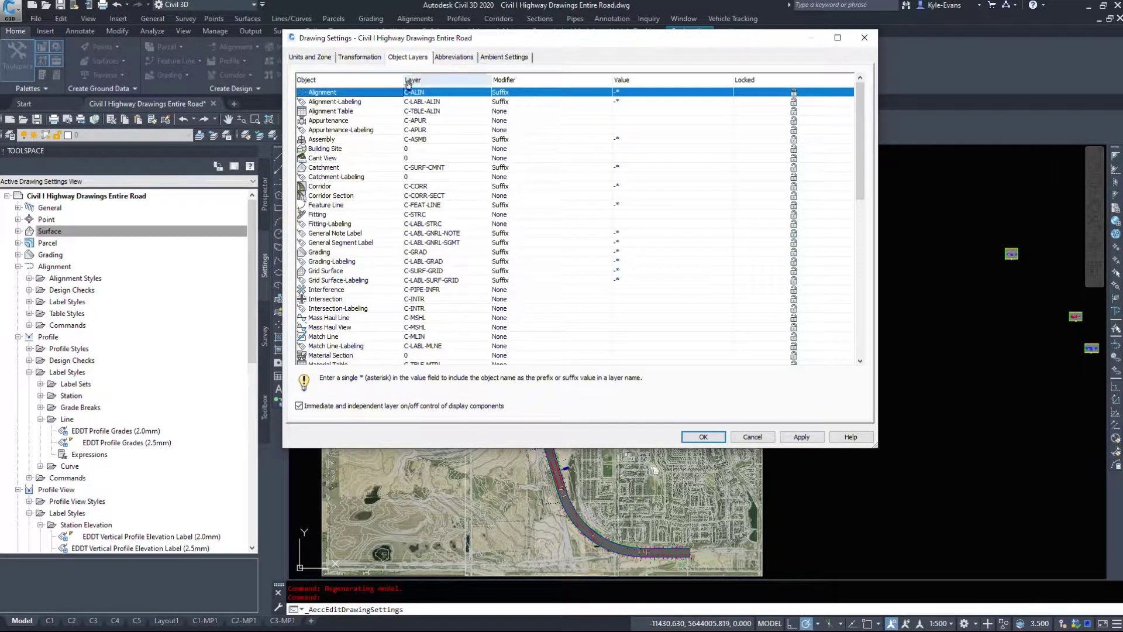
pyautogui.click(340, 102)
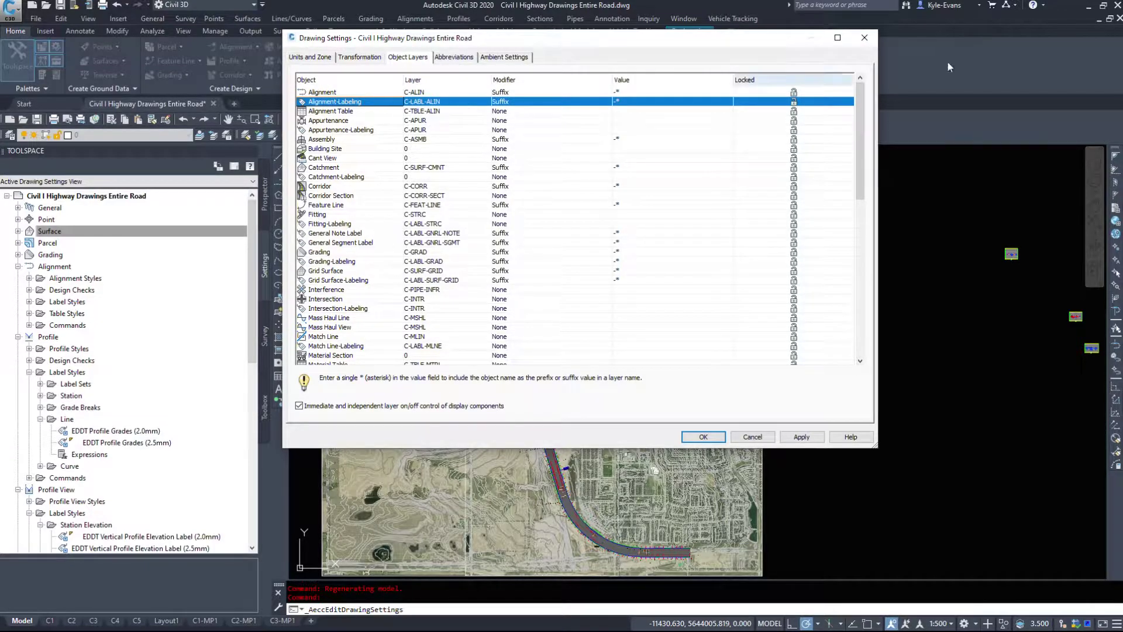
pyautogui.click(360, 111)
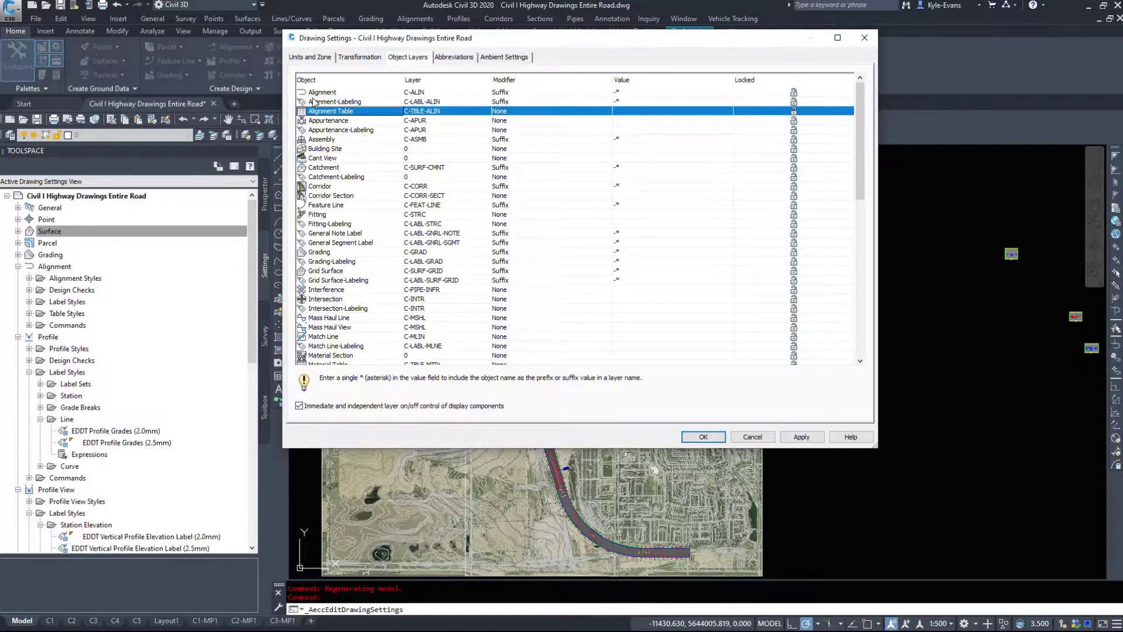
pyautogui.click(662, 95)
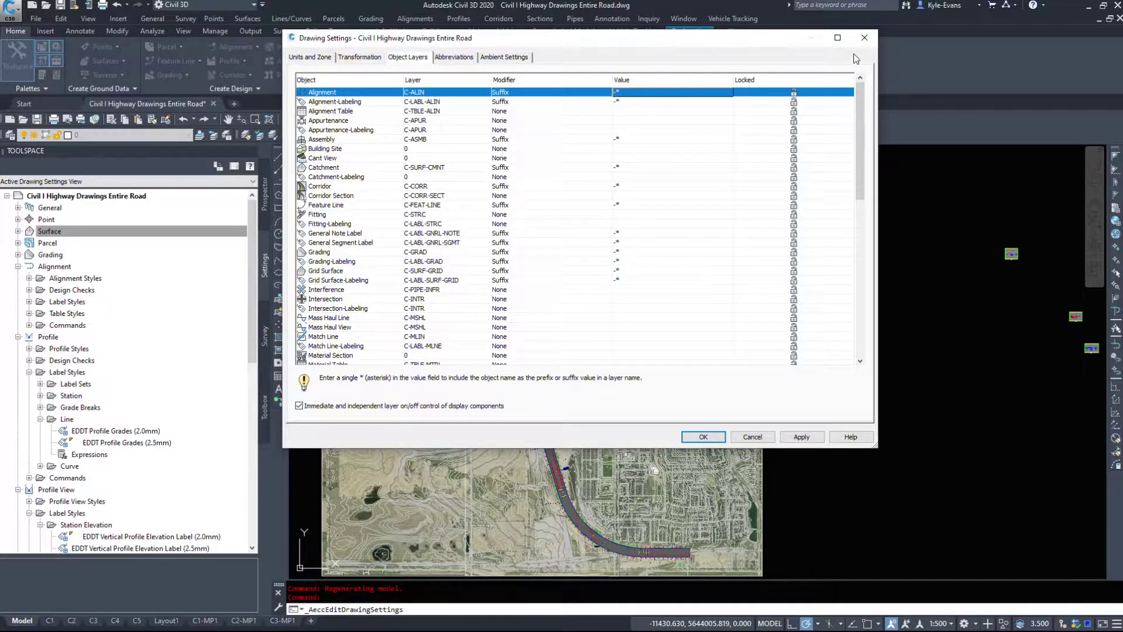
pyautogui.click(864, 38)
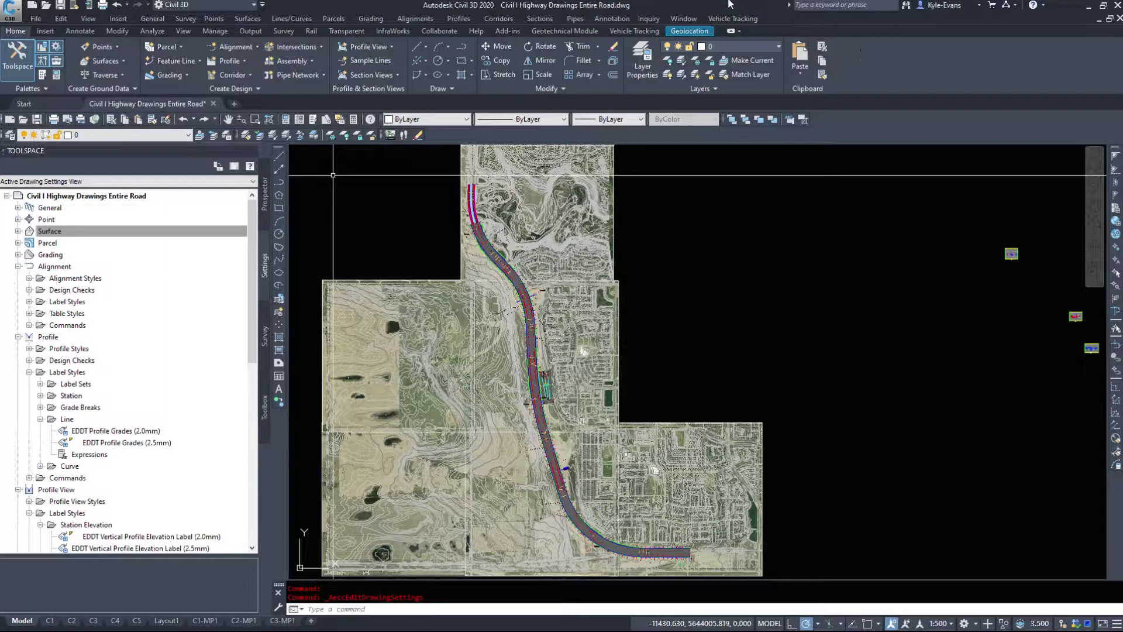
# Step: Draw a two-point polyline (PL) in the western field
pyautogui.moveTo(1071, 246); pyautogui.dragTo(1102, 274, button='middle')
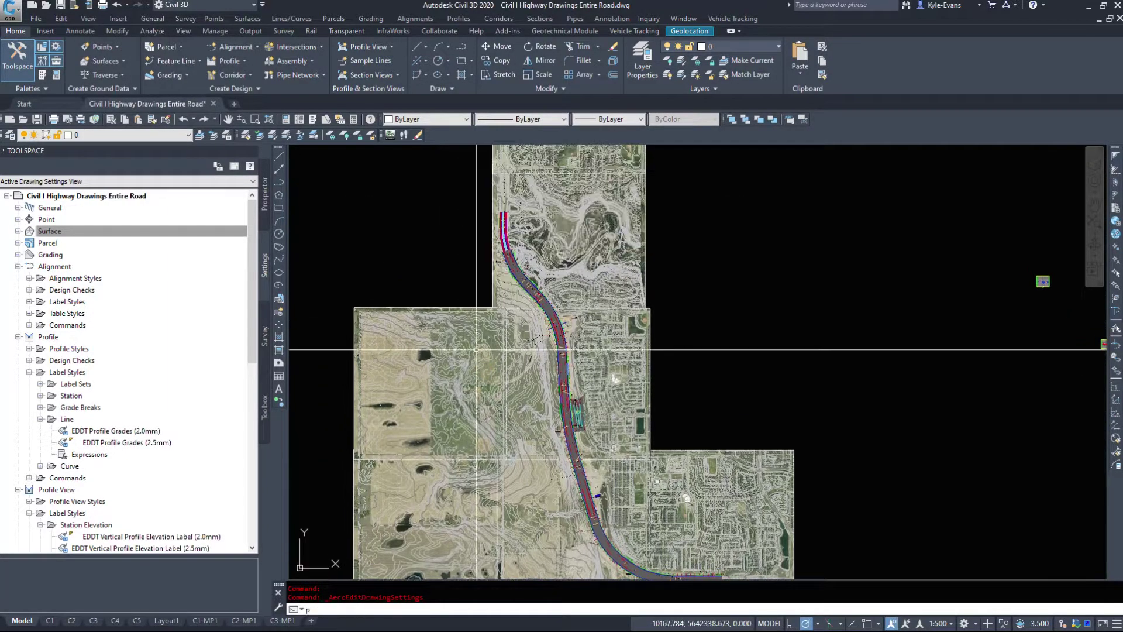
pyautogui.write('PL')
pyautogui.press('Return')
pyautogui.scroll(4, 370, 353)
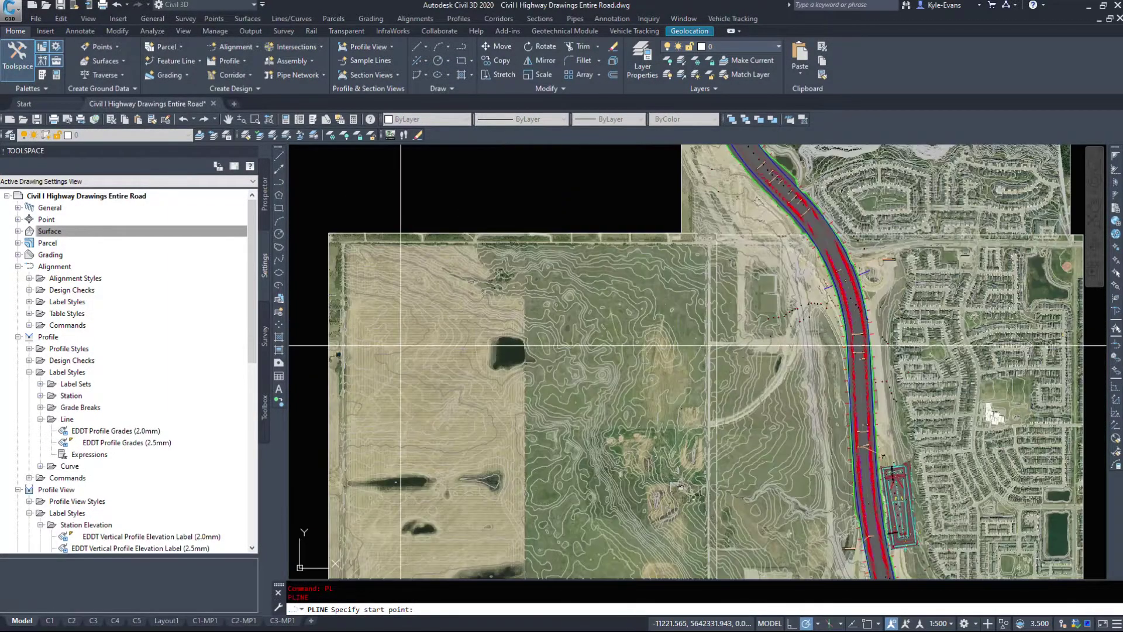
pyautogui.click(381, 363)
pyautogui.click(438, 320)
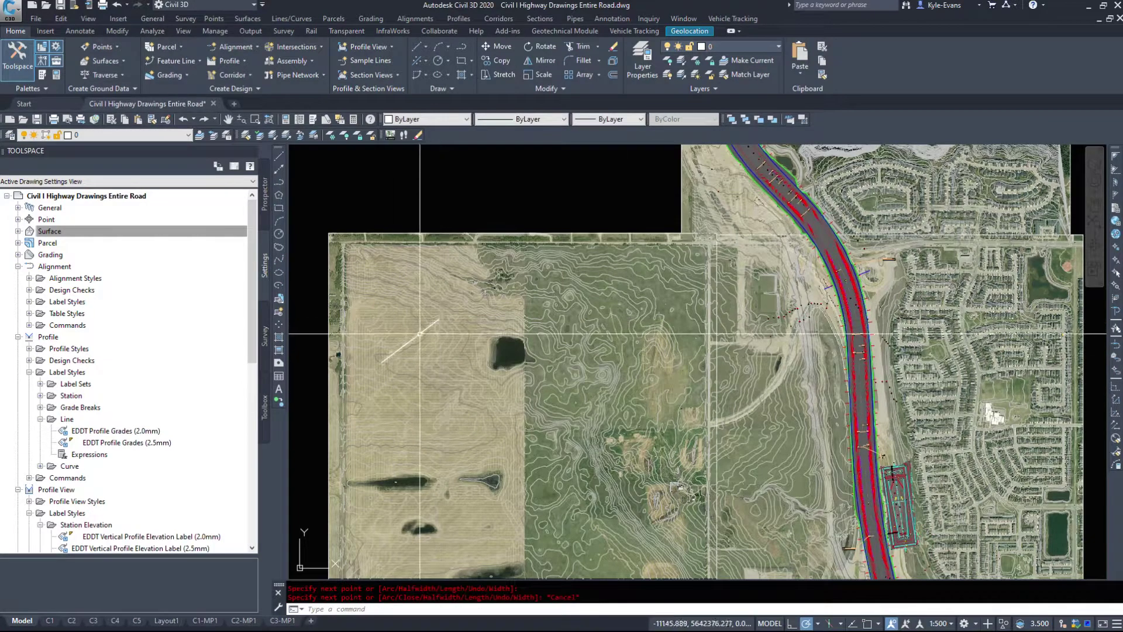
pyautogui.press('Escape')
# Step: Start Create Alignment from Objects, pick the new line as source and accept its direction
pyautogui.click(414, 18)
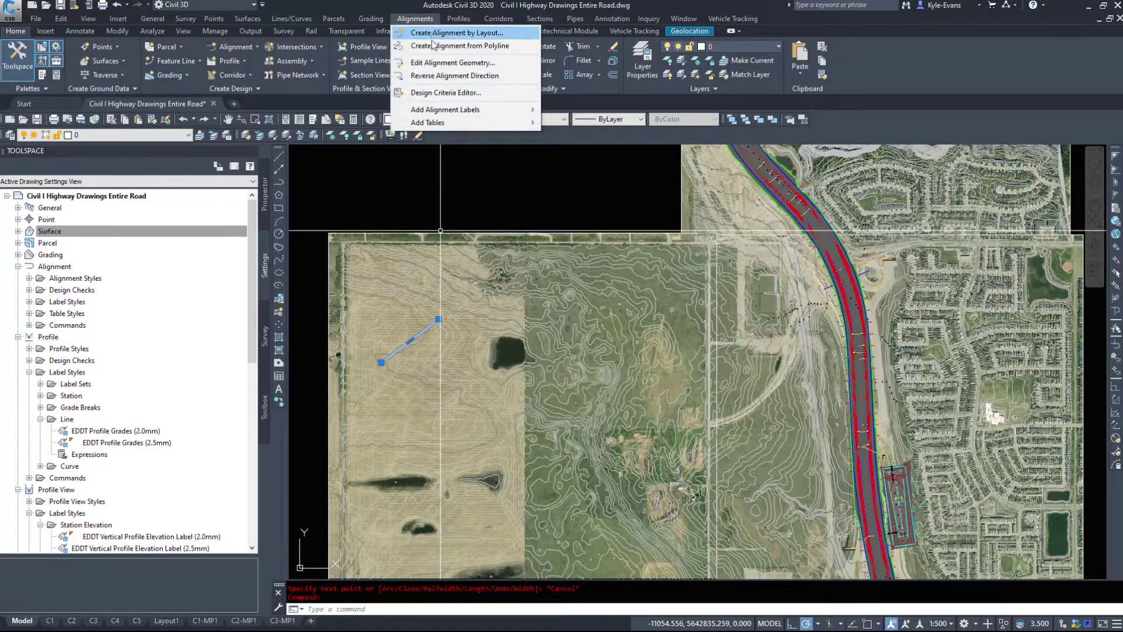
pyautogui.click(427, 44)
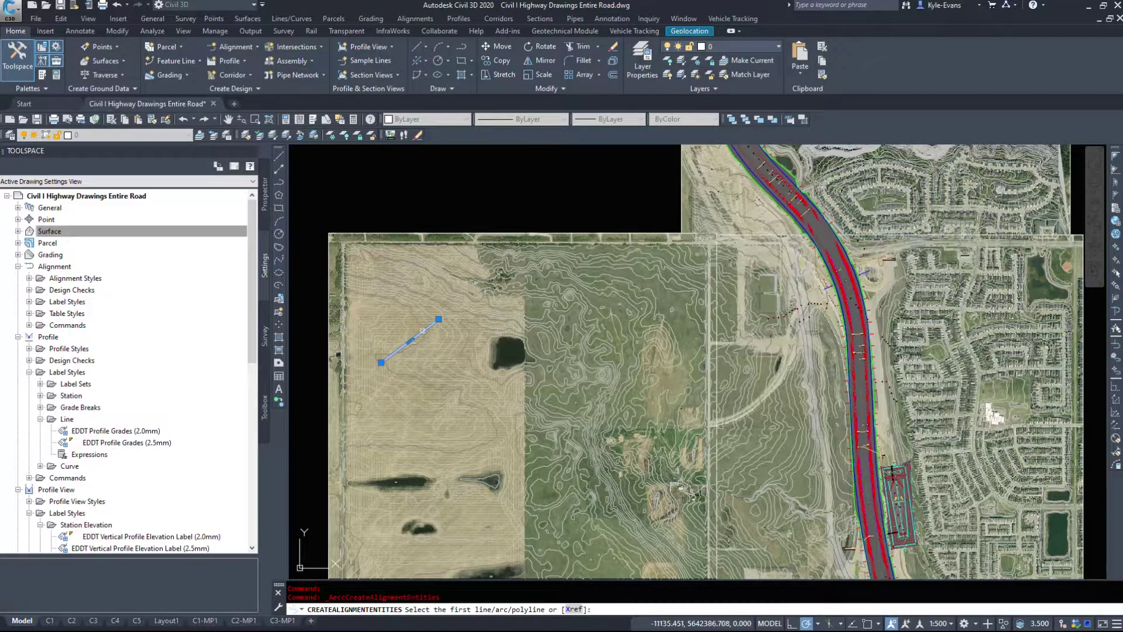
pyautogui.rightClick(424, 333)
pyautogui.click(485, 340)
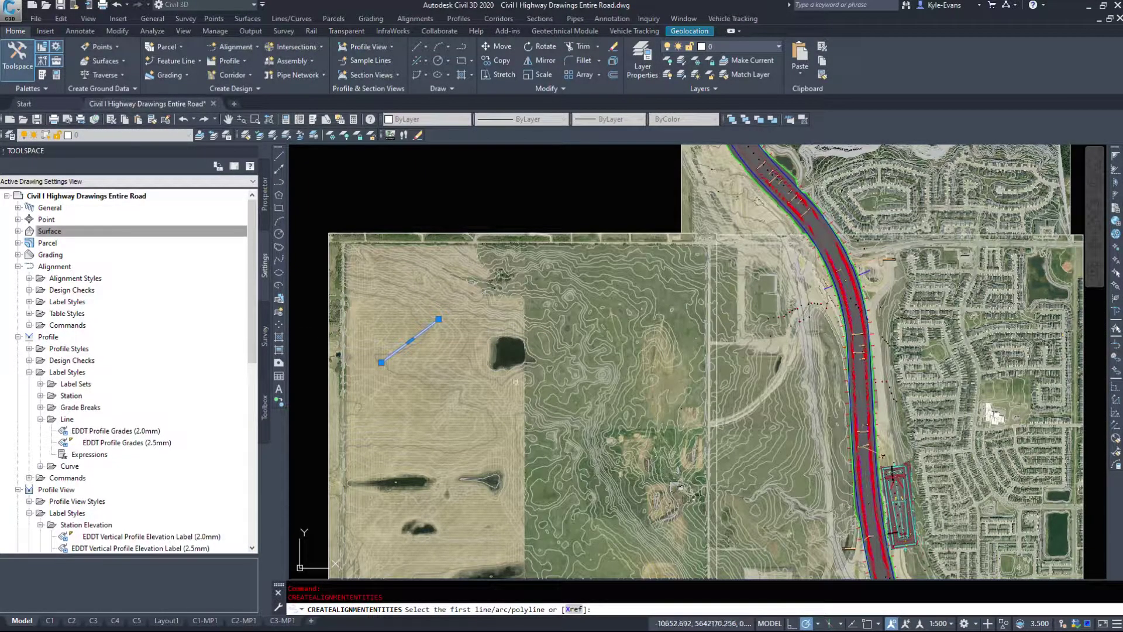
pyautogui.scroll(2, 383, 346)
pyautogui.scroll(2, 438, 361)
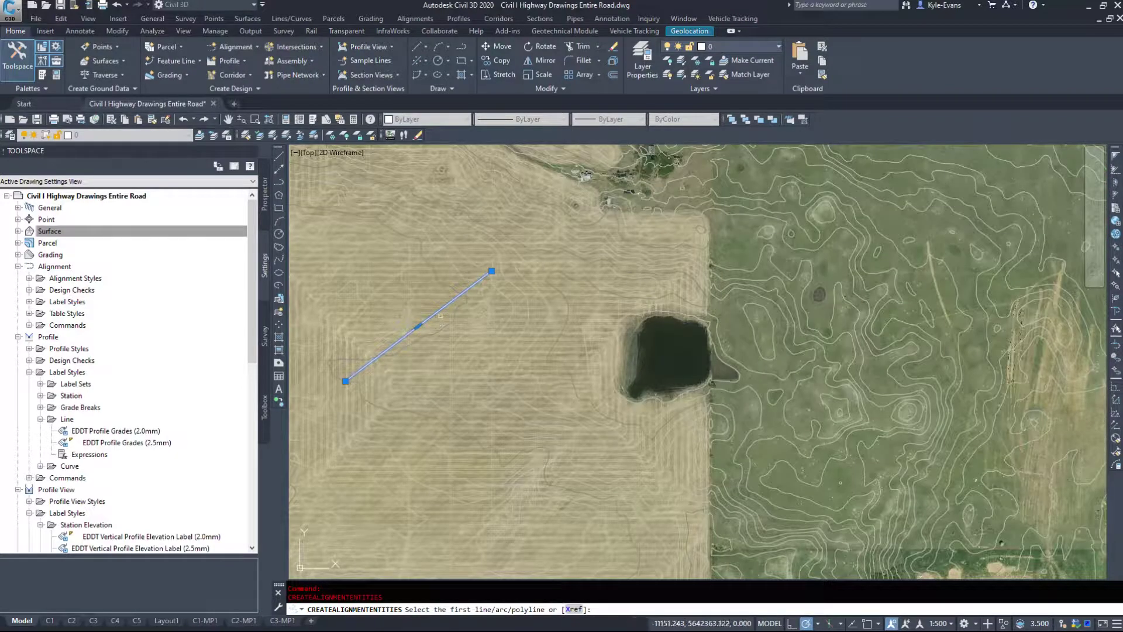
pyautogui.click(440, 309)
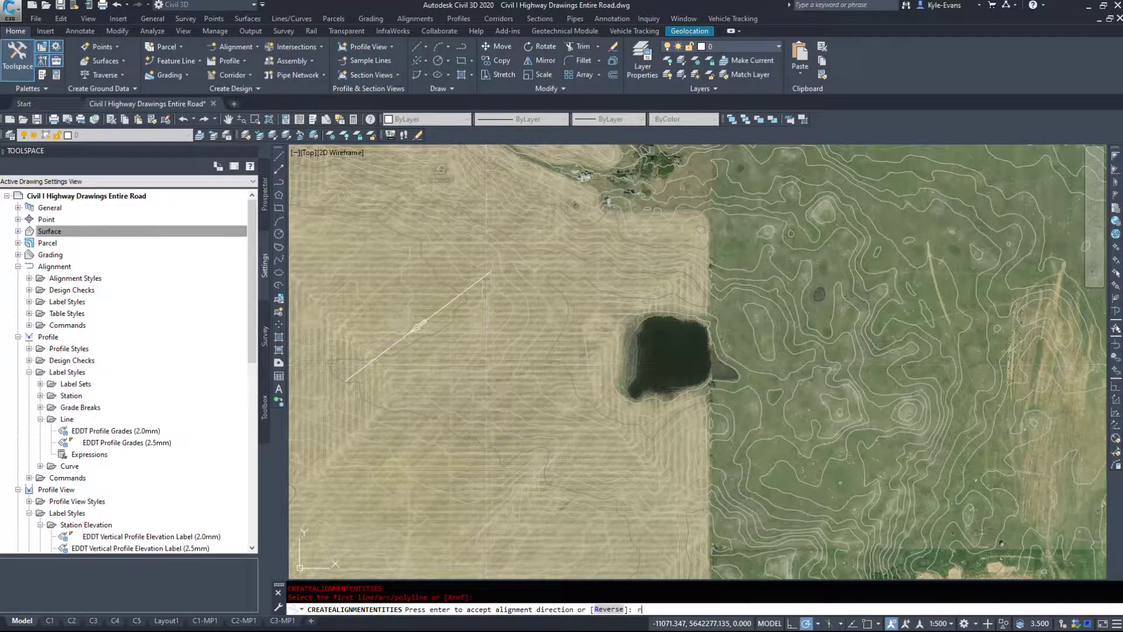
pyautogui.press('Return')
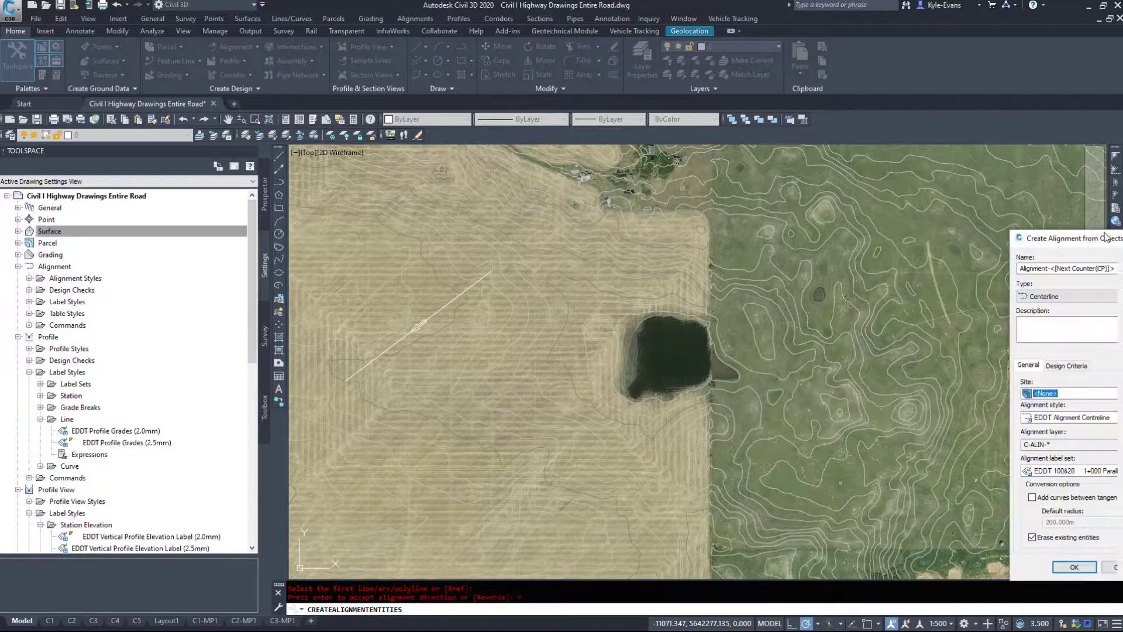
# Step: Name the alignment SIDE ROAD on layer C-ALIN-SIDE ROAD and create it
pyautogui.doubleClick(626, 188)
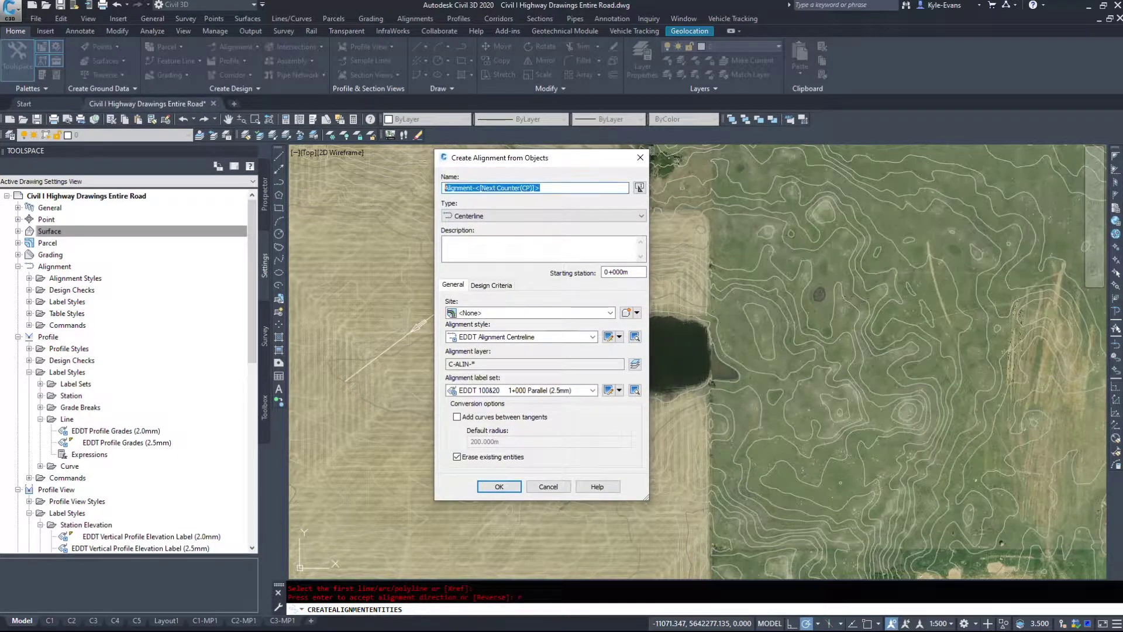
pyautogui.write('Side Road')
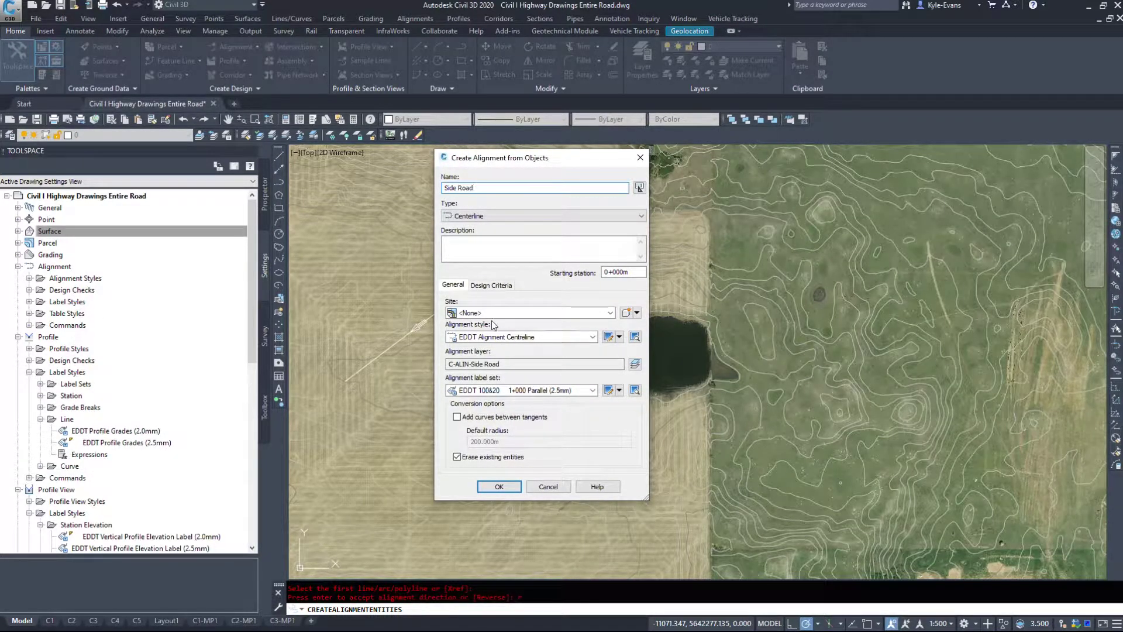
pyautogui.moveTo(448, 364); pyautogui.dragTo(469, 363)
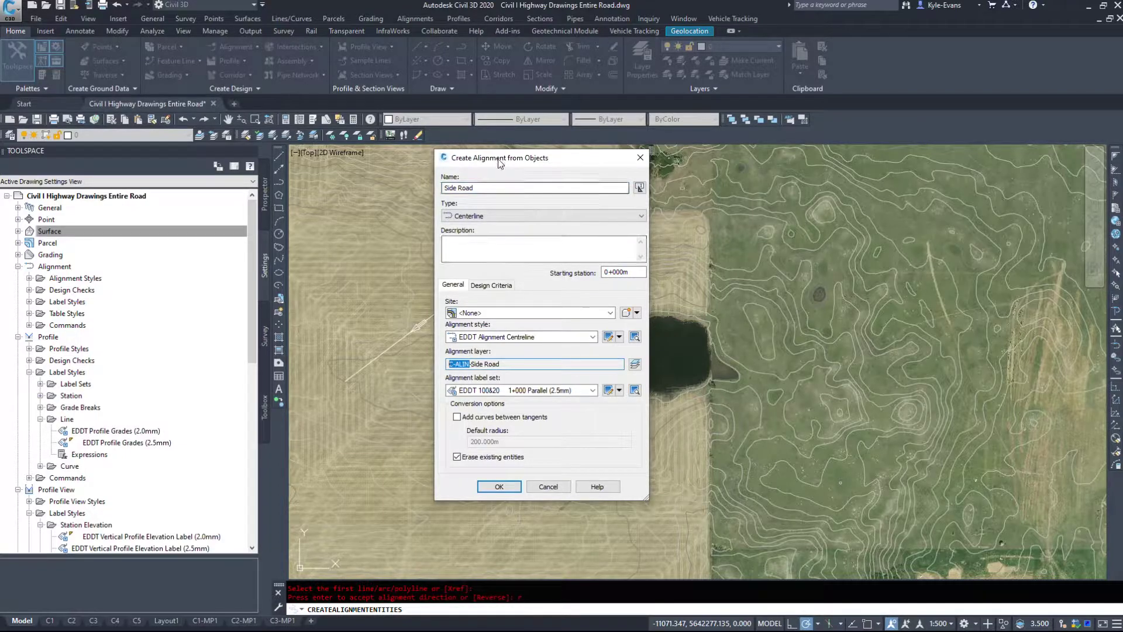
pyautogui.doubleClick(461, 188)
pyautogui.write('sIDE ')
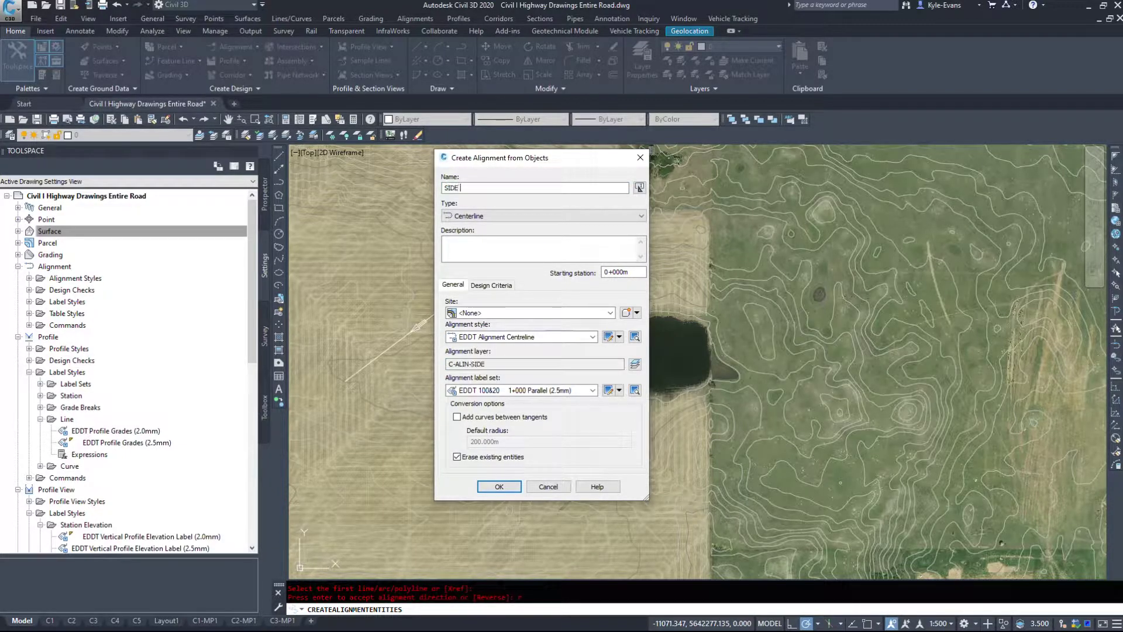
pyautogui.write('ROAD')
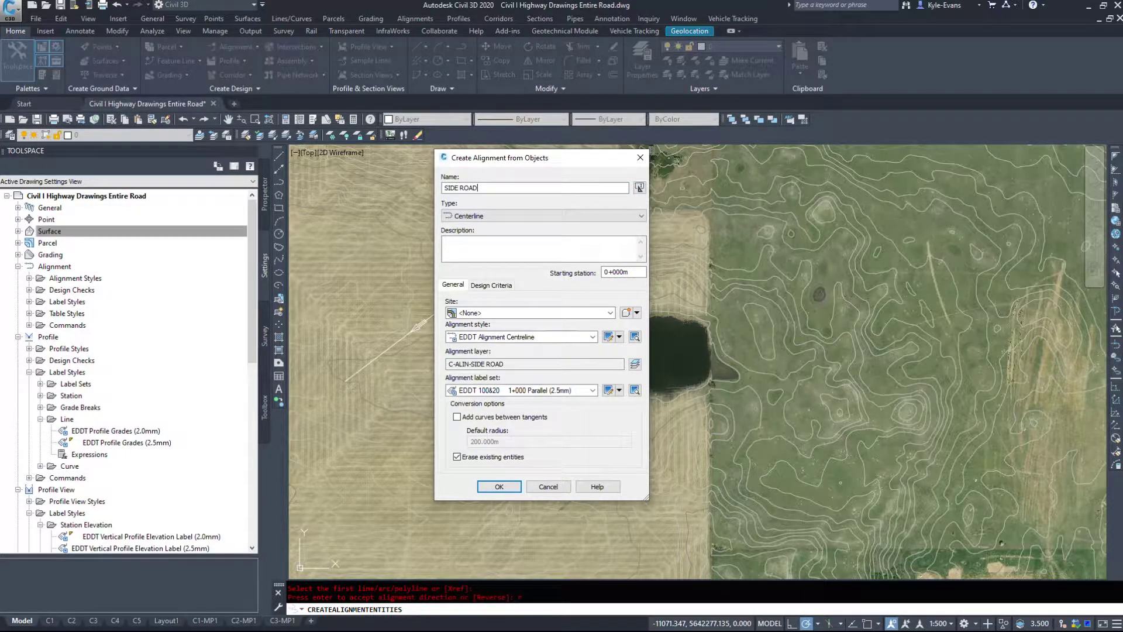
pyautogui.click(499, 487)
pyautogui.scroll(4, 429, 297)
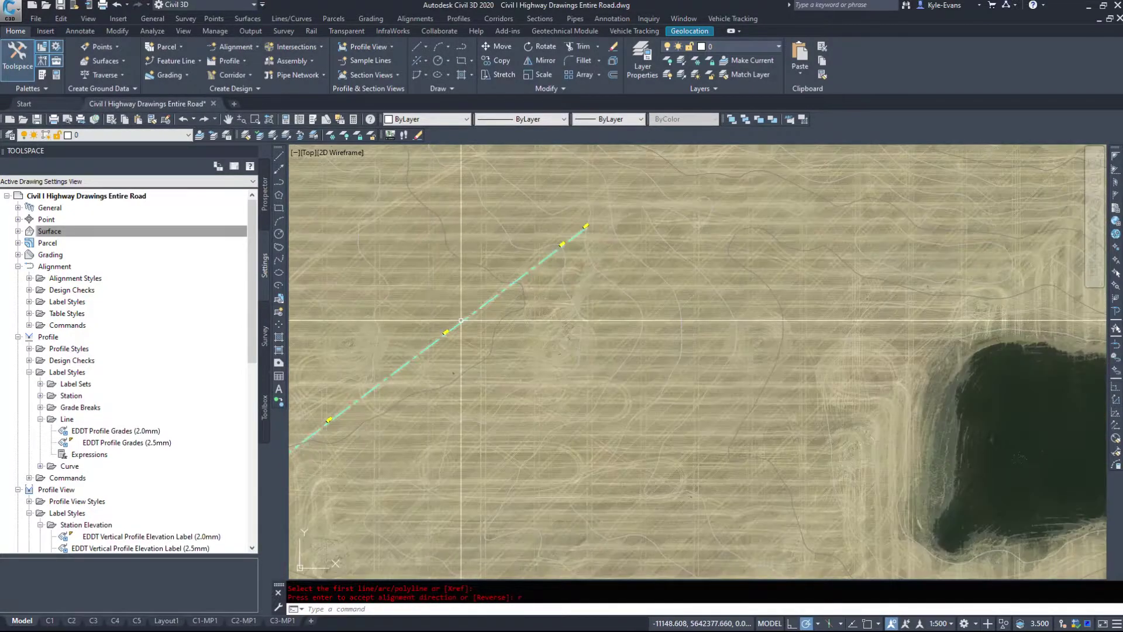
# Step: Inspect the new SIDE ROAD alignment and its 0+200 station label by selecting them
pyautogui.click(515, 281)
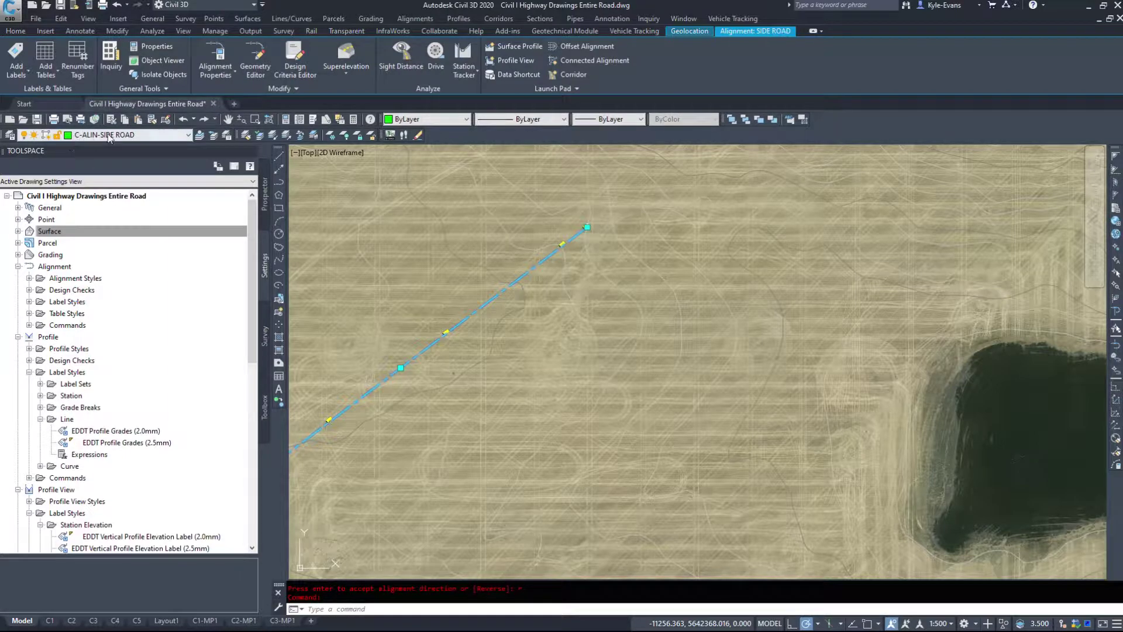
pyautogui.scroll(3, 526, 310)
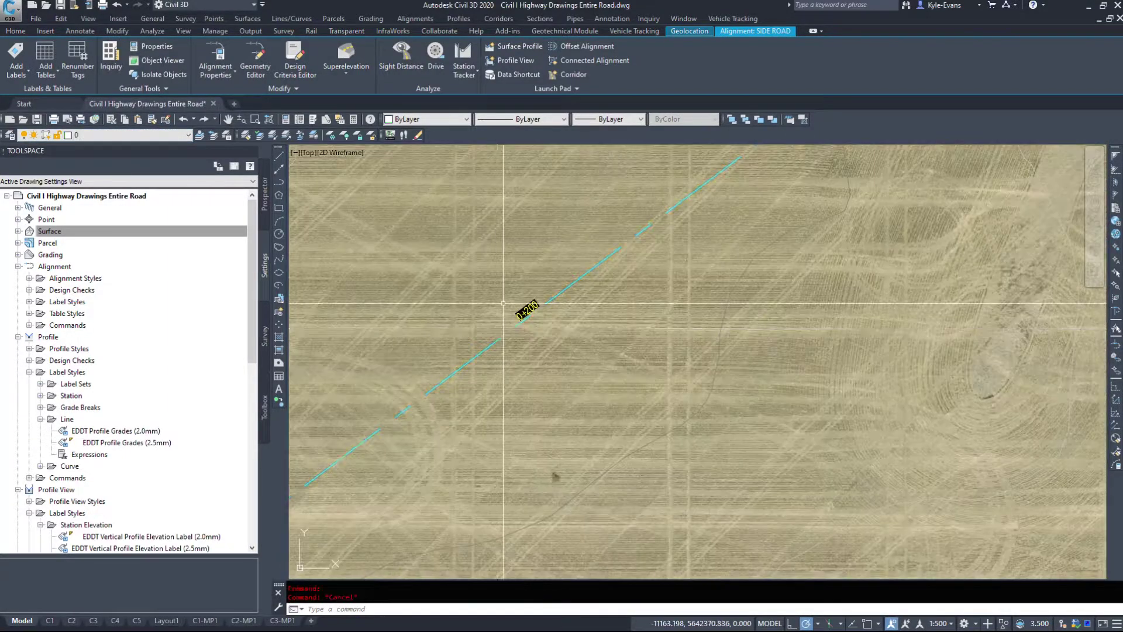
pyautogui.press('Escape')
pyautogui.click(526, 310)
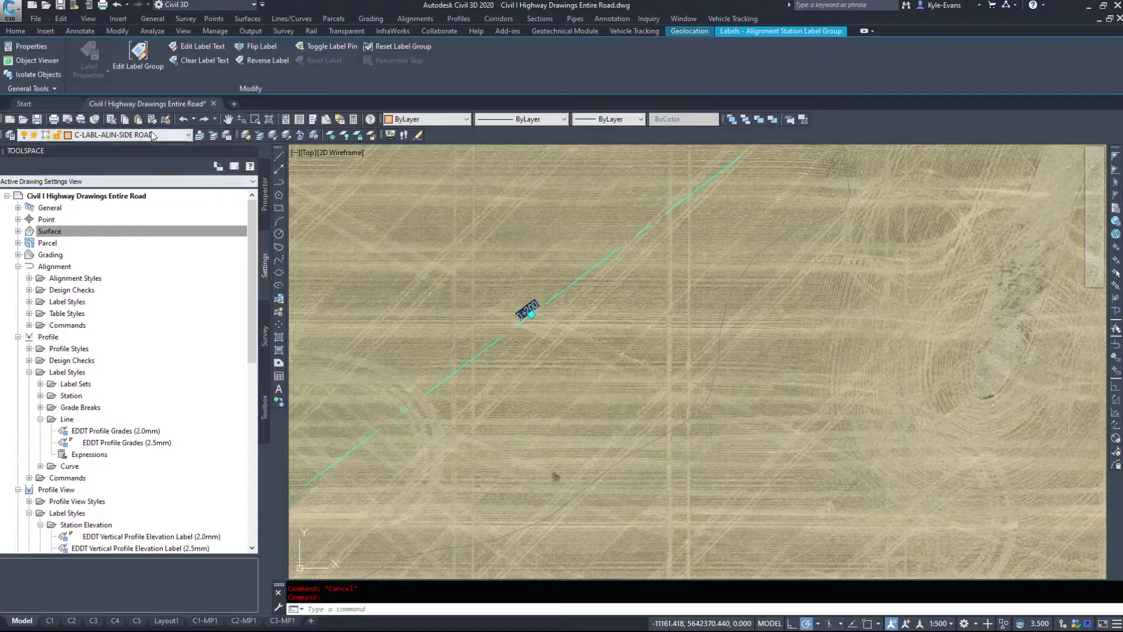
pyautogui.scroll(-3, 731, 462)
pyautogui.press('Escape')
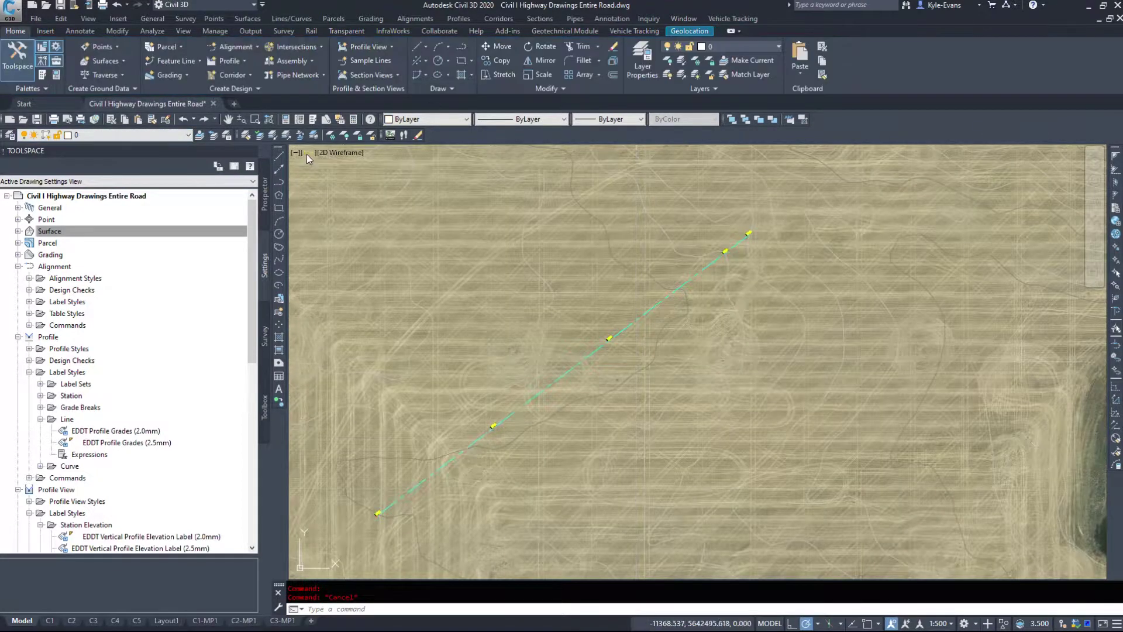
# Step: Freeze the aerial image's C-IMAG layer with Layer Freeze
pyautogui.click(330, 139)
pyautogui.scroll(-4, 605, 351)
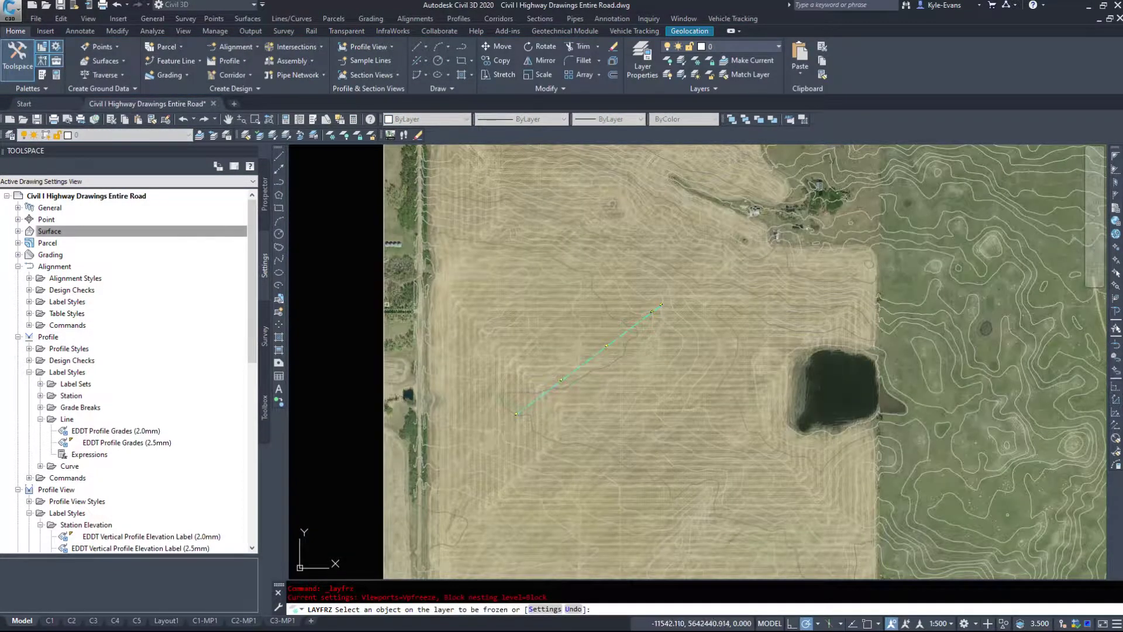
pyautogui.click(382, 301)
pyautogui.scroll(3, 471, 366)
pyautogui.press('Escape')
# Step: Select the SIDE ROAD alignment near station 0+100, then clear the selection
pyautogui.scroll(3, 471, 365)
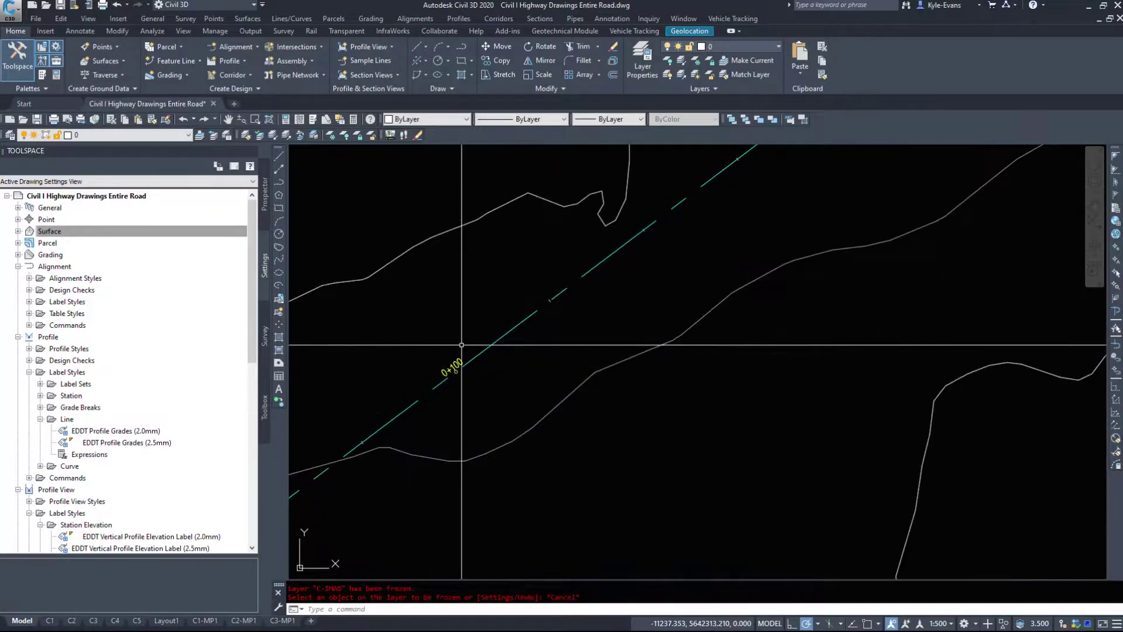
pyautogui.scroll(2, 495, 341)
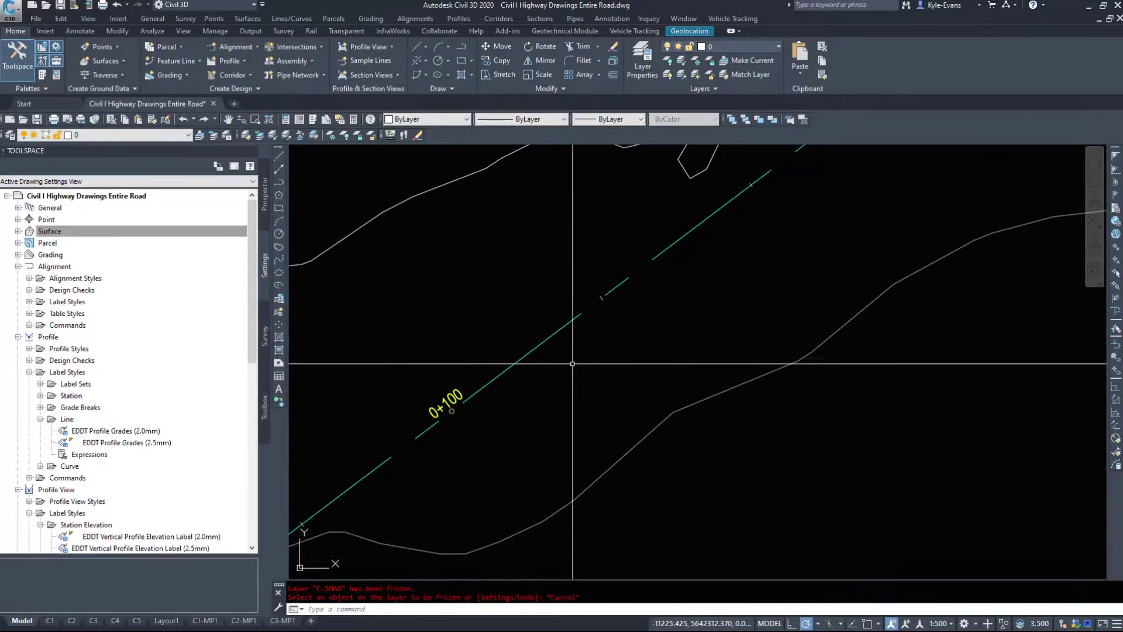
pyautogui.moveTo(606, 389); pyautogui.dragTo(515, 342, button='middle')
pyautogui.click(515, 342)
pyautogui.click(481, 381)
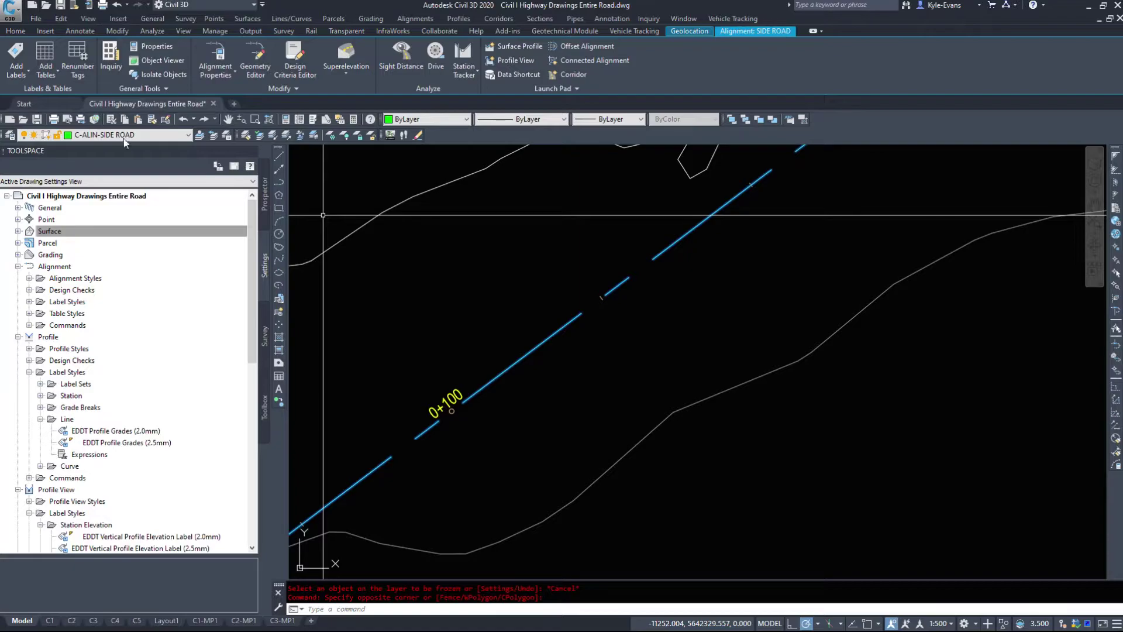
pyautogui.scroll(-3, 676, 423)
pyautogui.press('Escape')
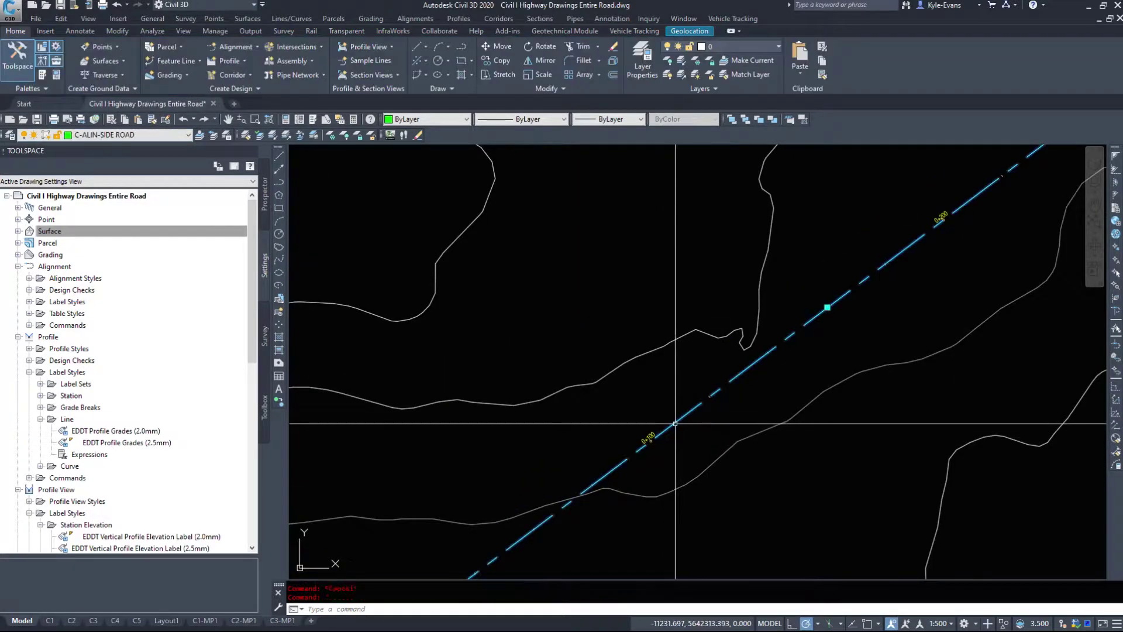
pyautogui.click(676, 423)
pyautogui.rightClick(676, 423)
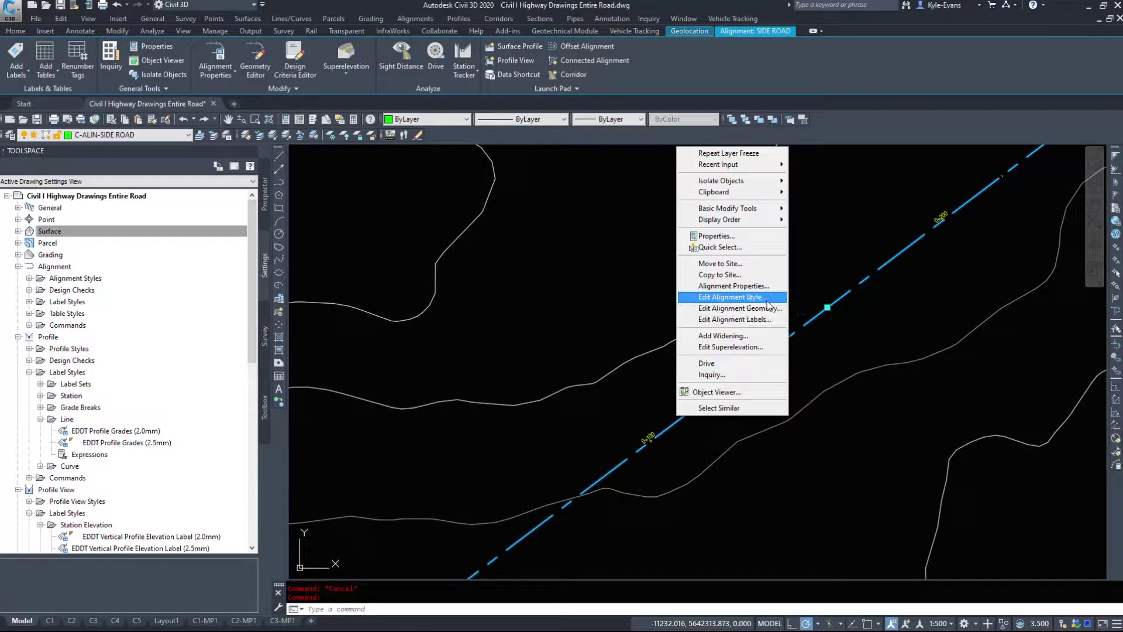
pyautogui.click(767, 302)
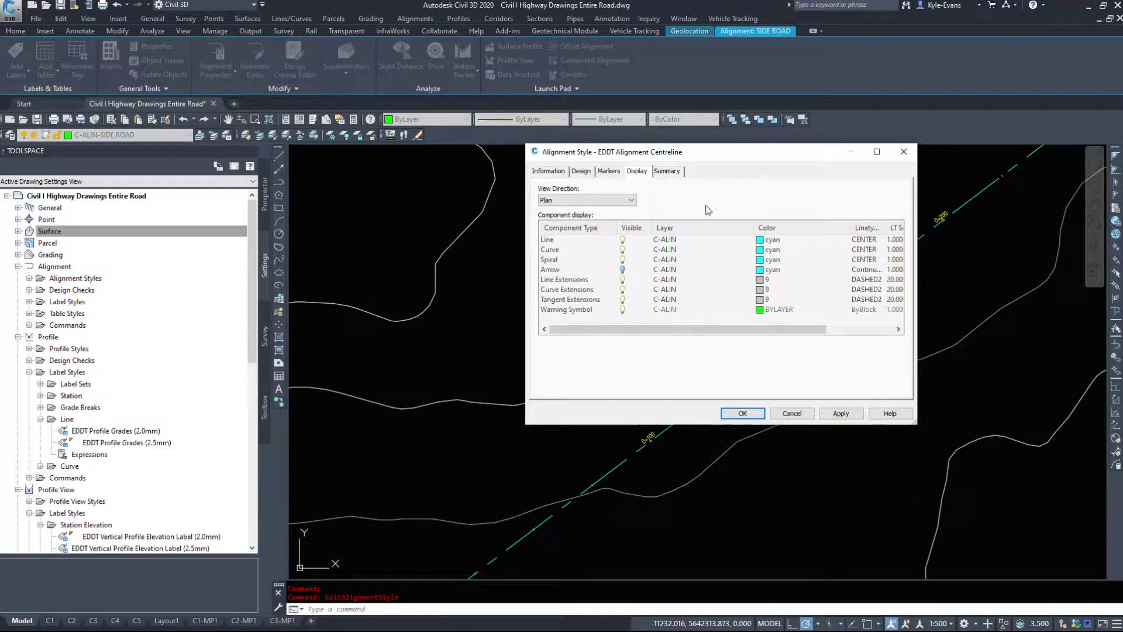
pyautogui.click(655, 240)
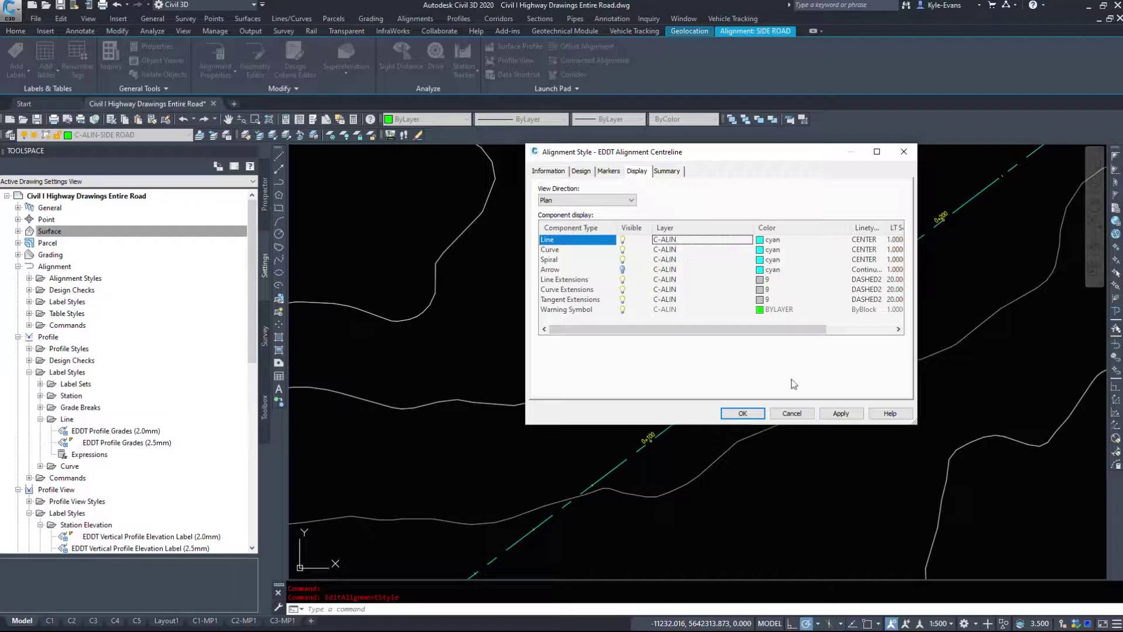
pyautogui.click(790, 414)
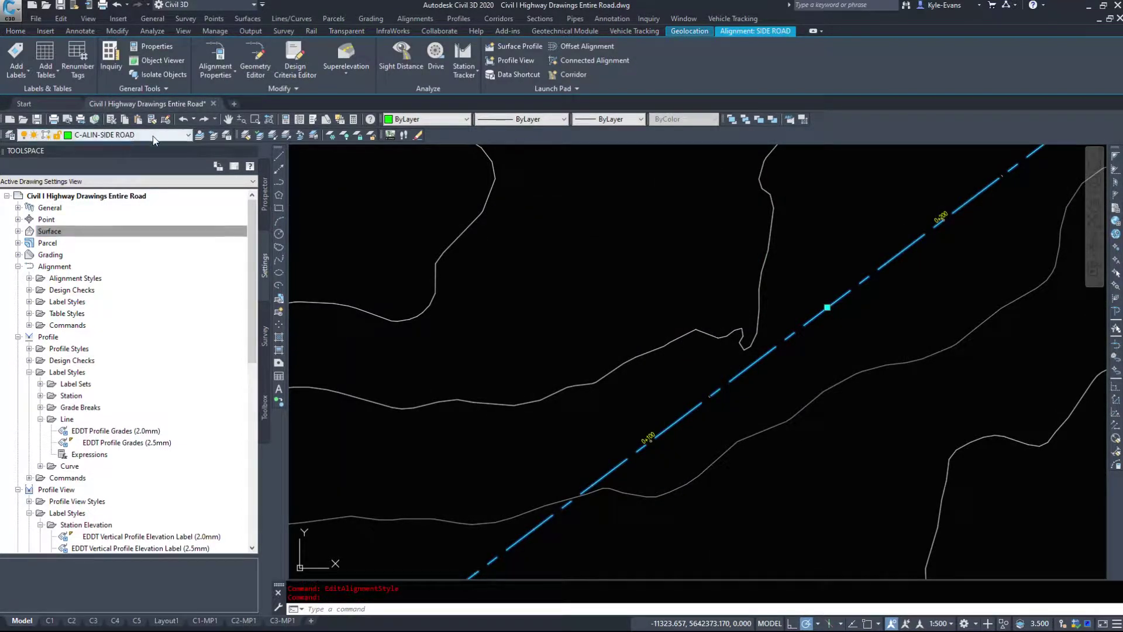
# Step: Freeze the surface line layer and the C-CORR-Stoney Trail SW NB 2 corridor layer
pyautogui.scroll(-5, 677, 390)
pyautogui.moveTo(719, 376); pyautogui.dragTo(500, 376, button='middle')
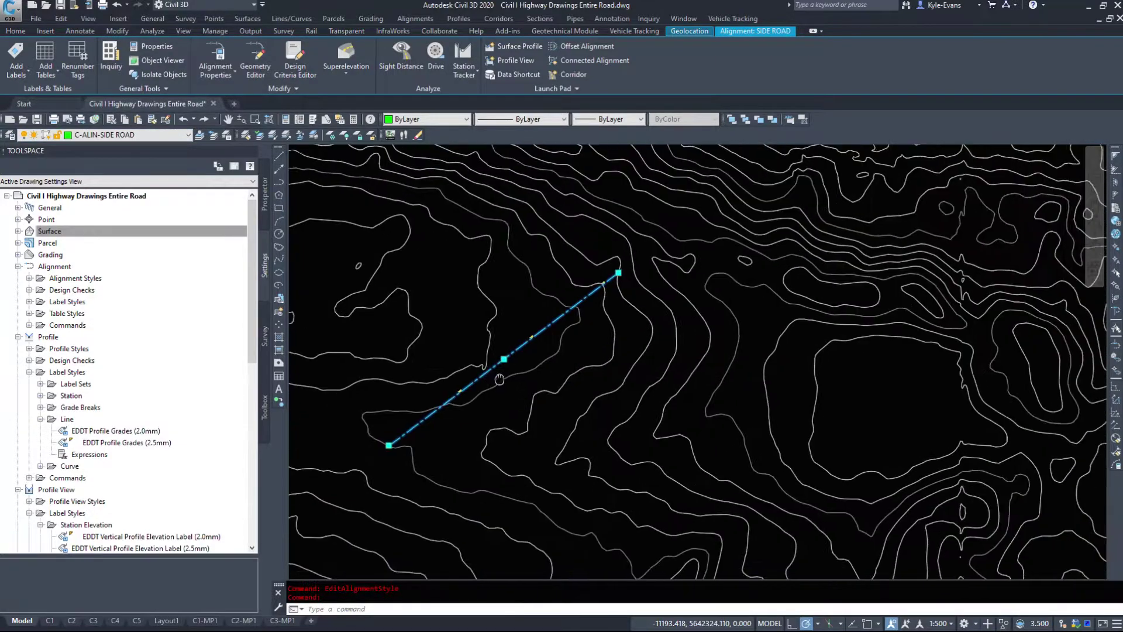
pyautogui.press('Escape')
pyautogui.click(332, 135)
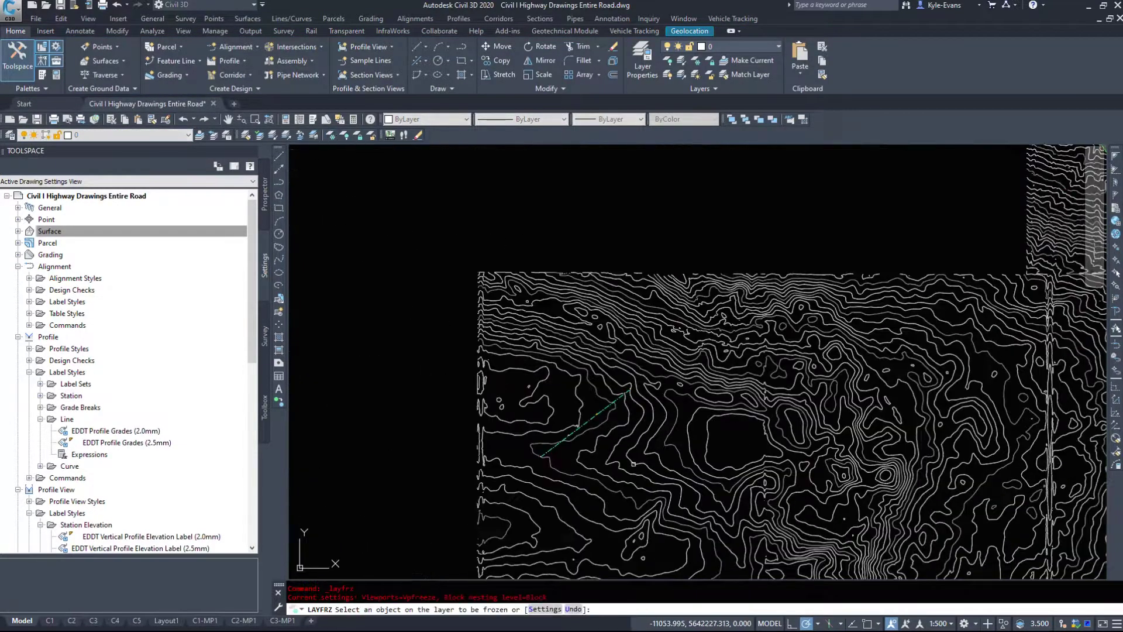
pyautogui.scroll(8, 716, 338)
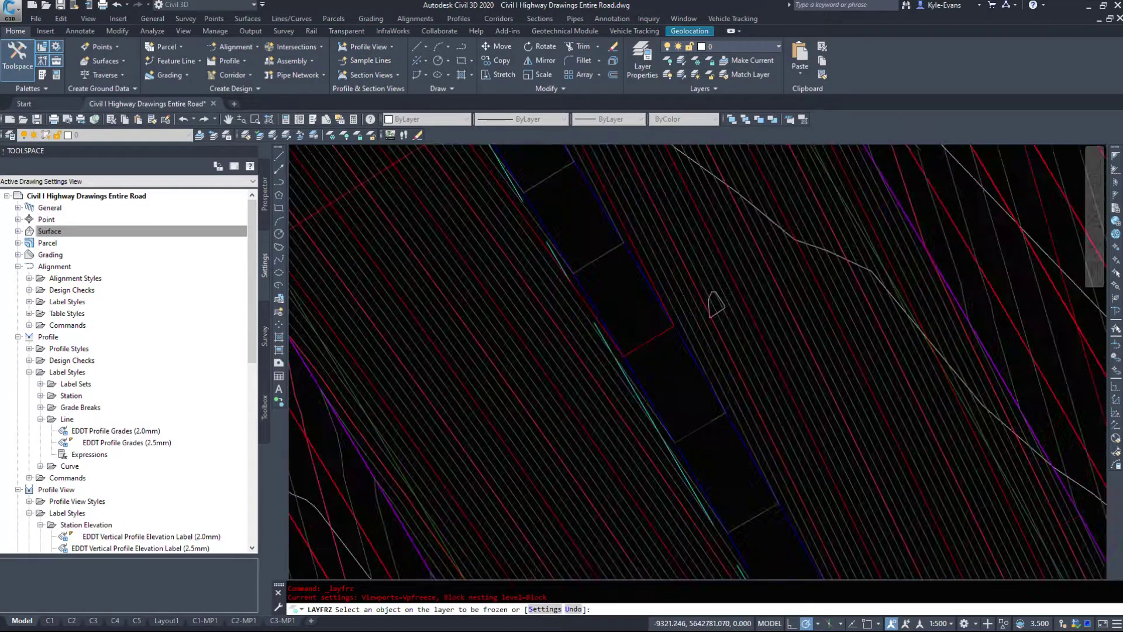
pyautogui.click(500, 380)
pyautogui.click(468, 384)
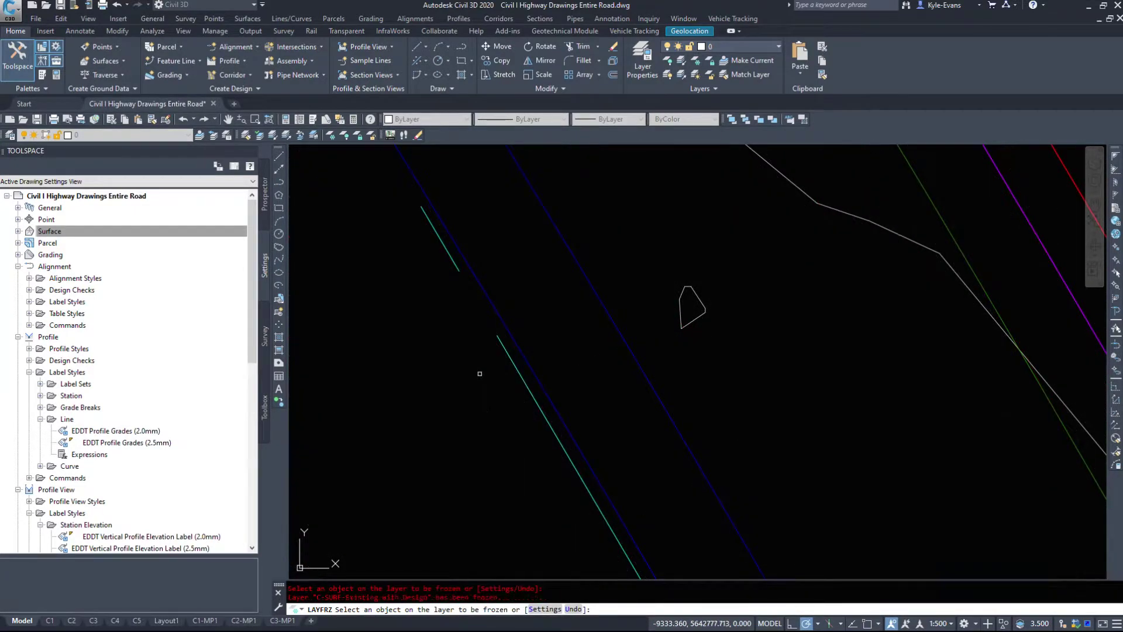
pyautogui.scroll(-5, 512, 319)
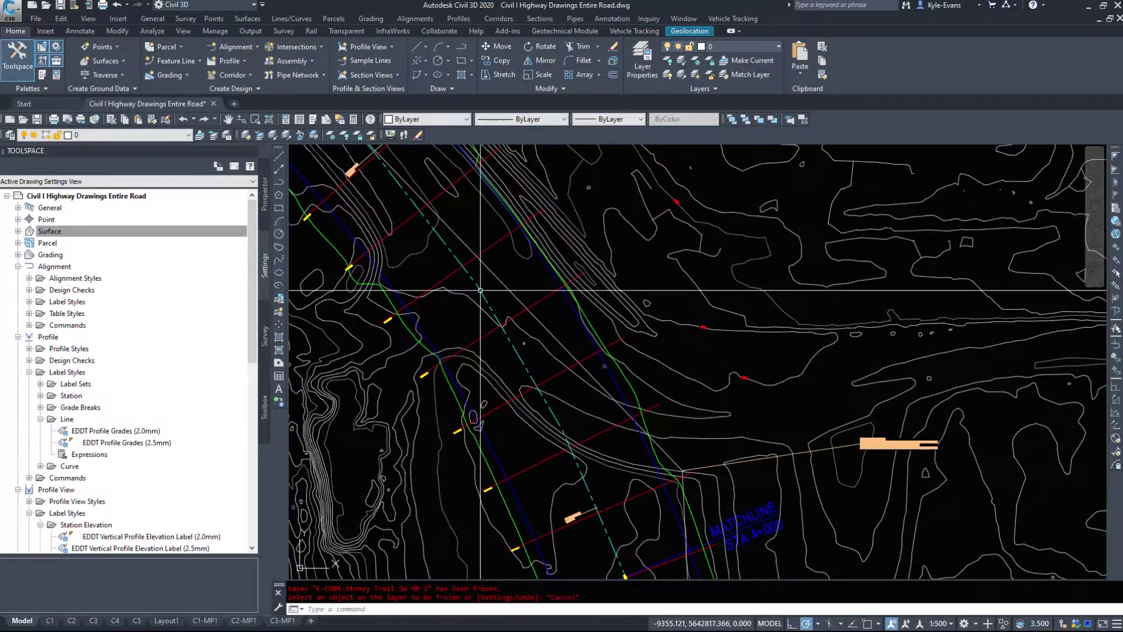
pyautogui.press('Escape')
# Step: Check the Stoney Trail Full Road alignment and reposition the view with the corridor on the right
pyautogui.click(513, 319)
pyautogui.scroll(-4, 584, 383)
pyautogui.press('Escape')
pyautogui.scroll(-5, 432, 419)
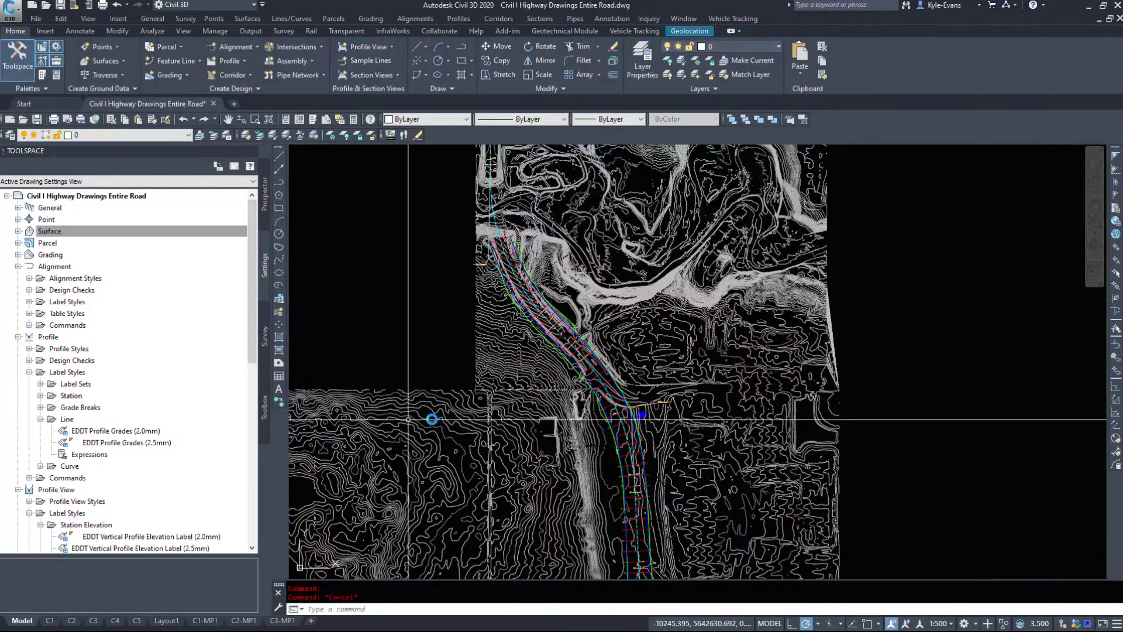
pyautogui.scroll(6, 644, 351)
pyautogui.scroll(-4, 691, 391)
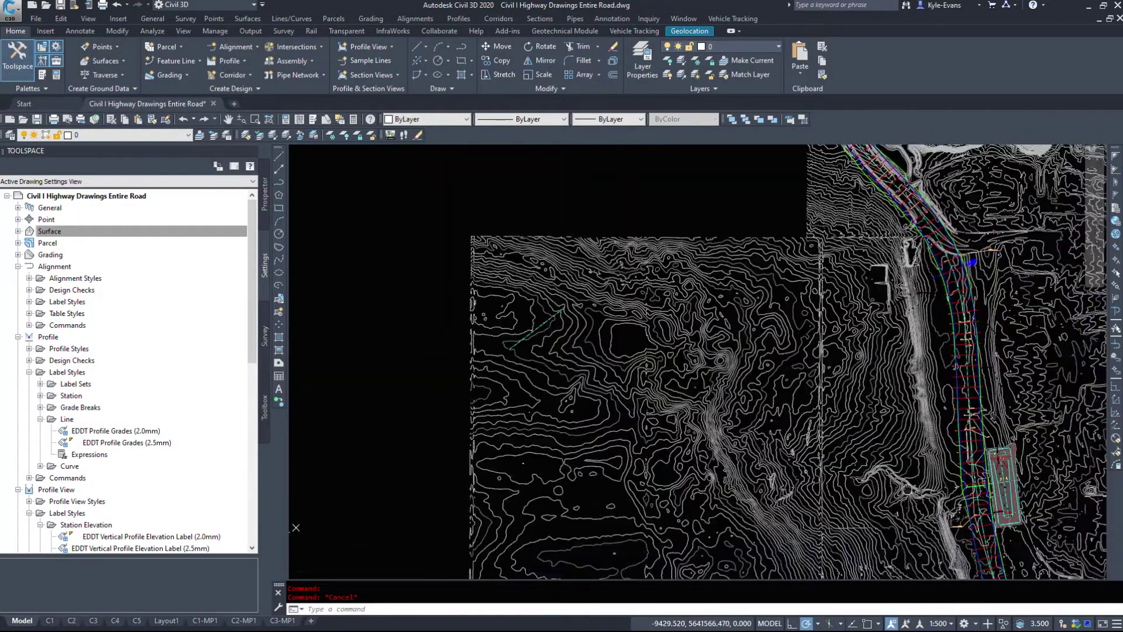
pyautogui.scroll(3, 690, 390)
pyautogui.moveTo(515, 391)
pyautogui.mouseDown(button='middle')
pyautogui.moveTo(690, 390)
pyautogui.moveTo(784, 409)
pyautogui.mouseUp(button='middle')
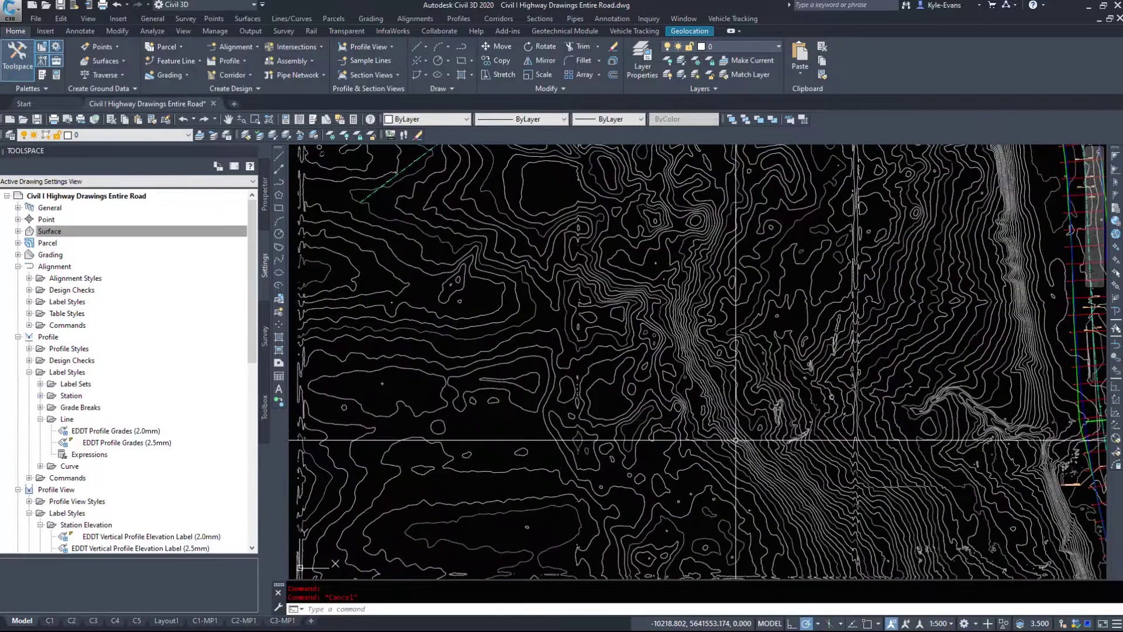
pyautogui.scroll(1, 435, 555)
# Step: Freeze the side road label layer and the C-ALIN-SIDE ROAD alignment layer
pyautogui.click(331, 135)
pyautogui.moveTo(822, 231); pyautogui.dragTo(761, 300, button='middle')
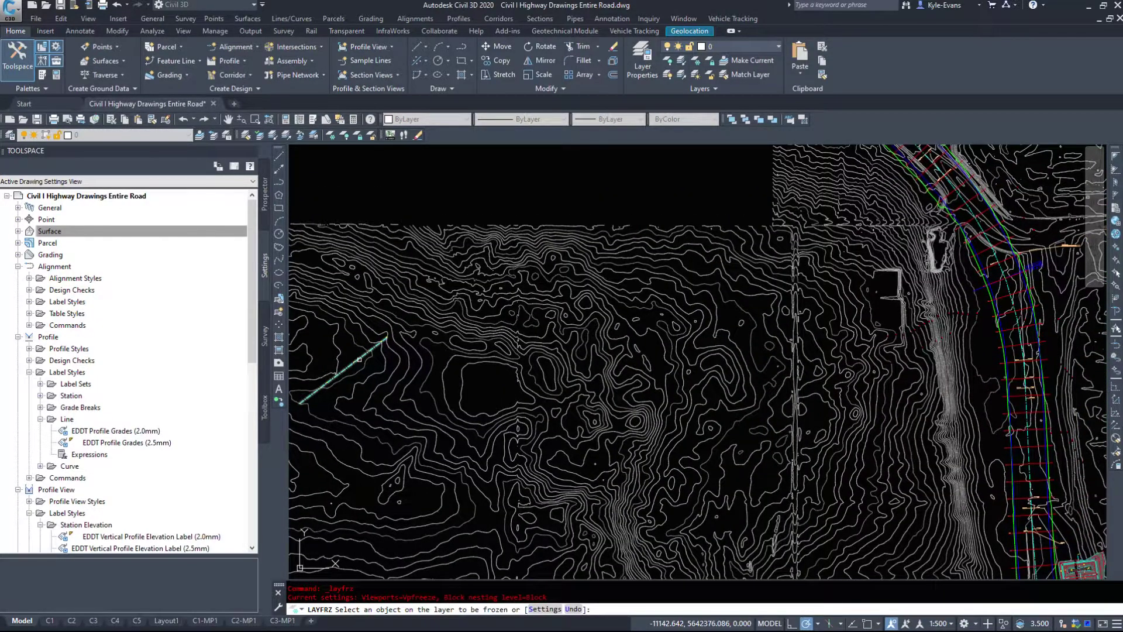
pyautogui.click(359, 359)
pyautogui.rightClick(358, 356)
pyautogui.press('Escape')
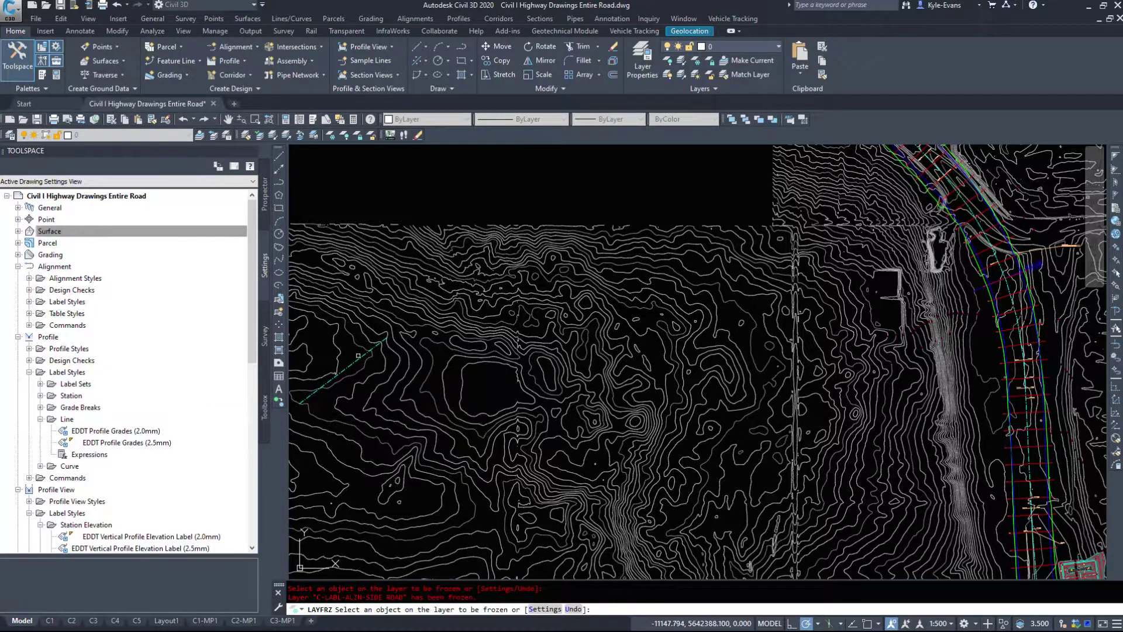
pyautogui.click(358, 356)
pyautogui.press('Escape')
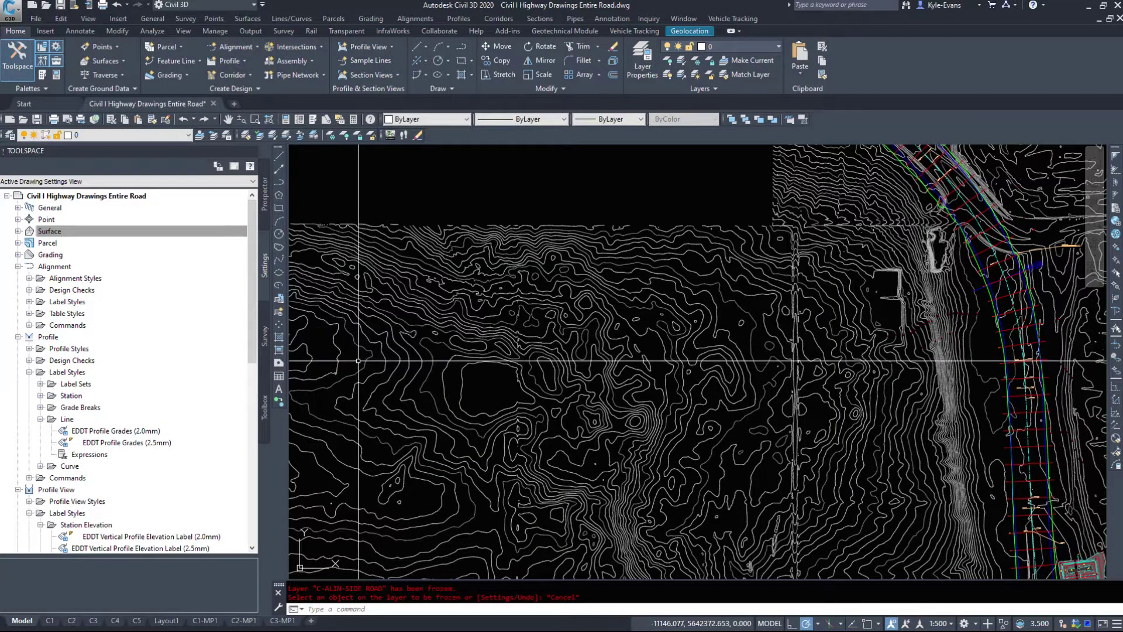
# Step: Check the Stoney Trail Full Road alignment and pan over the road corridor
pyautogui.scroll(6, 936, 263)
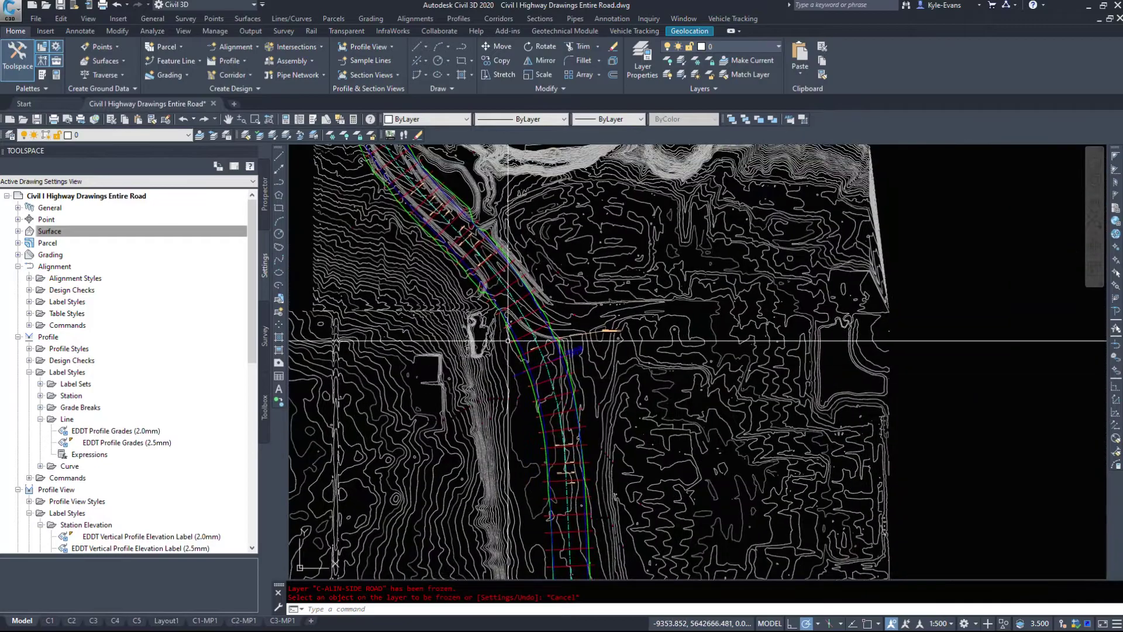
pyautogui.scroll(4, 529, 198)
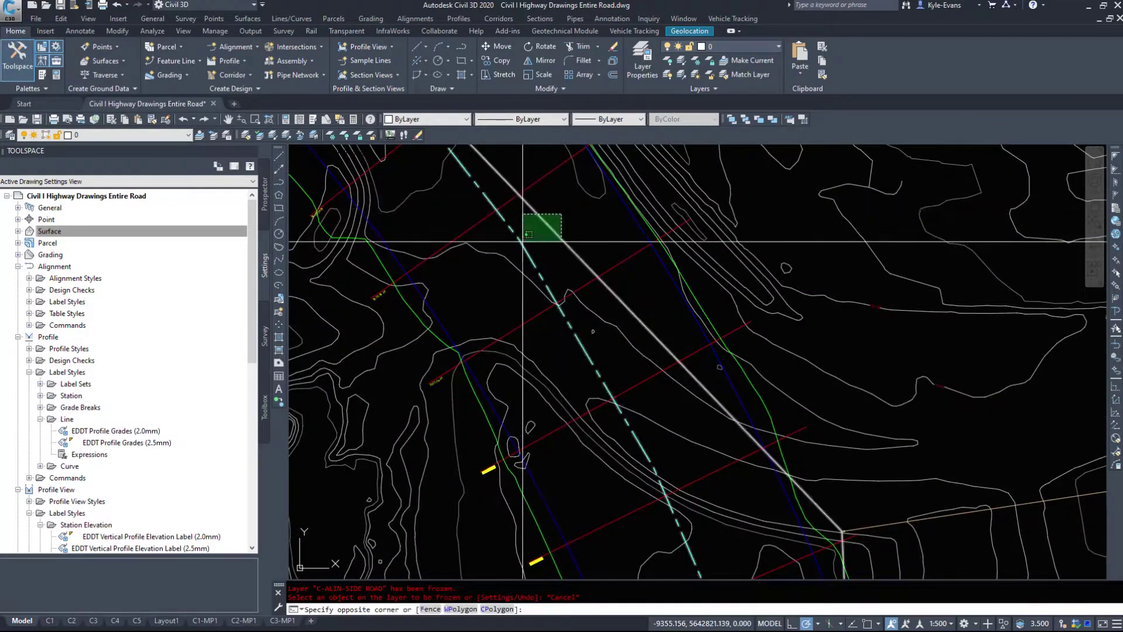
pyautogui.click(522, 241)
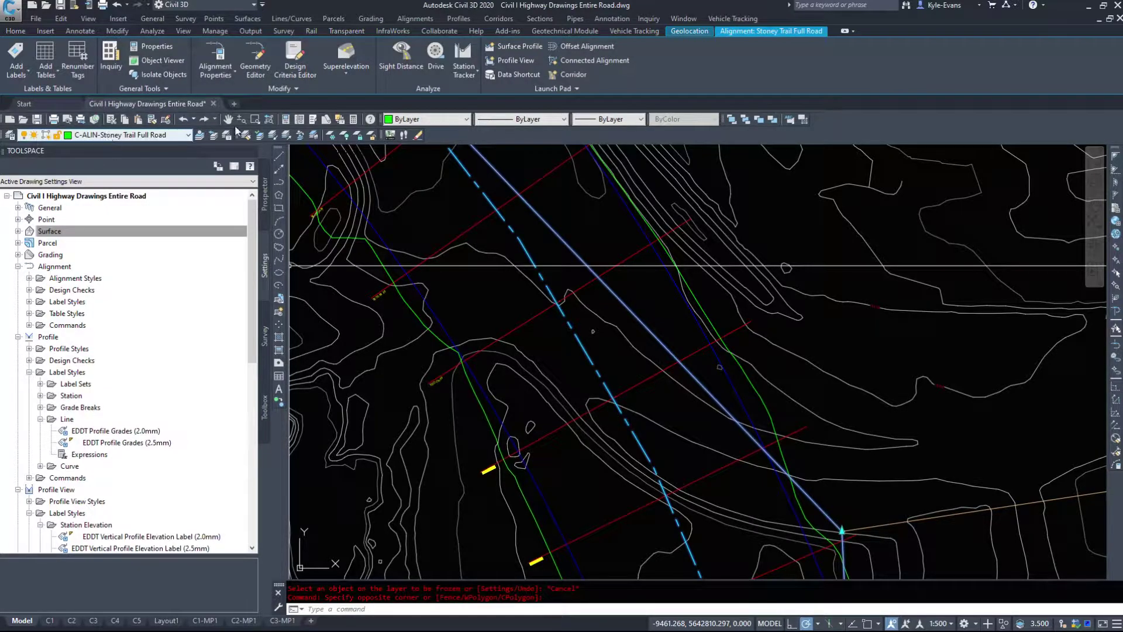
pyautogui.press('Escape')
pyautogui.moveTo(525, 378); pyautogui.dragTo(807, 357, button='middle')
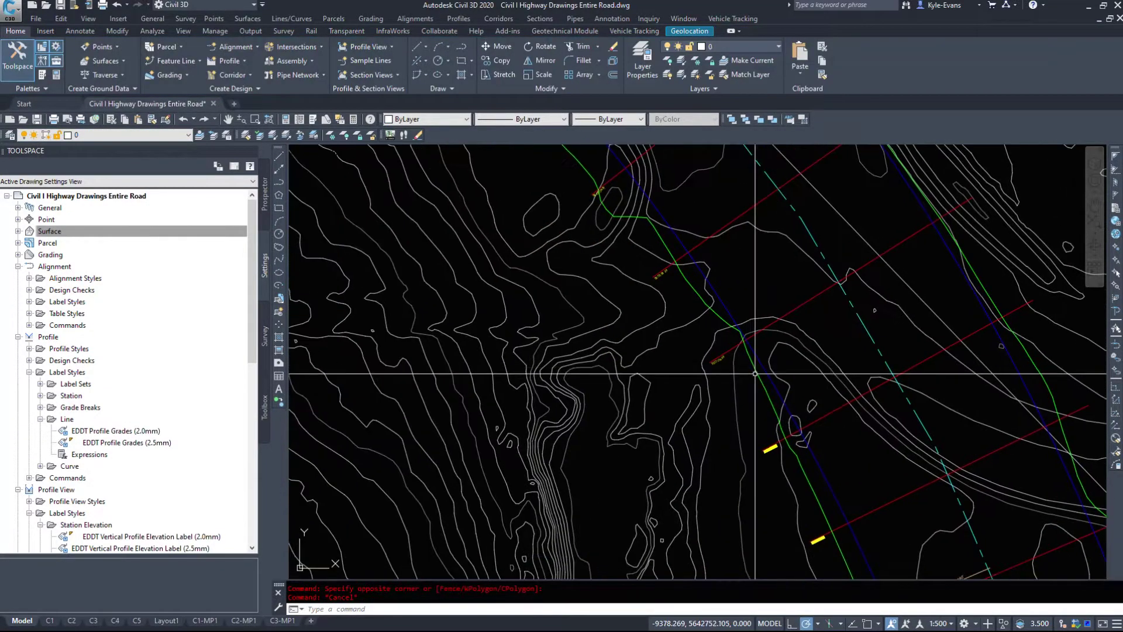
# Step: Open LAYERORDER and close it without changes
pyautogui.write('LAYERORDER')
pyautogui.press('Return')
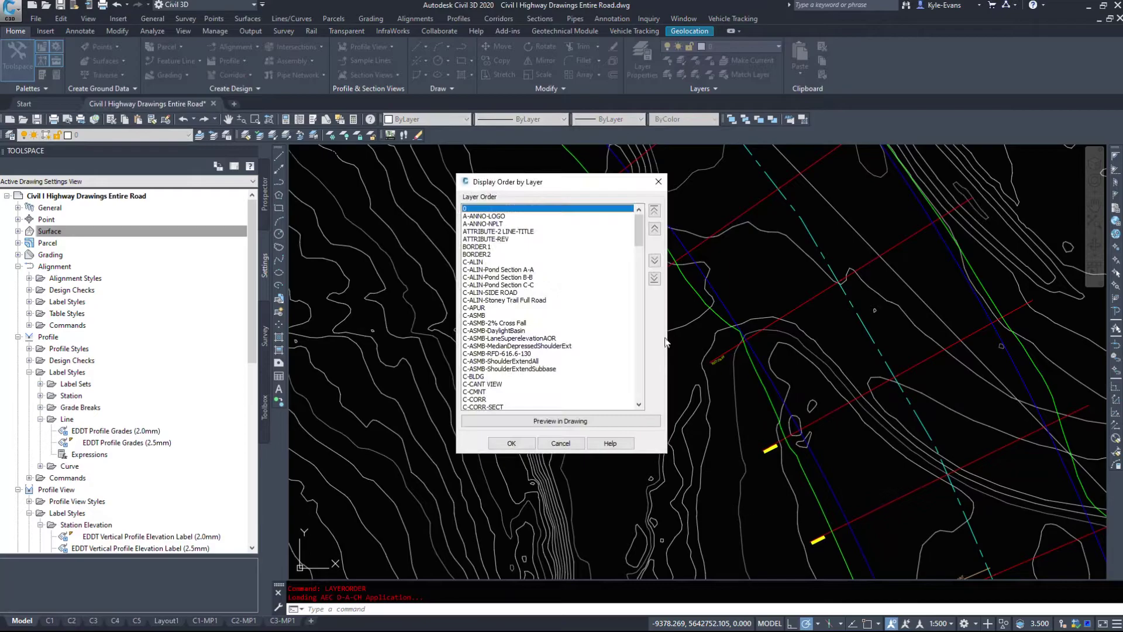
pyautogui.press('Escape')
# Step: Restore the previous layer state with LAYERP so the SIDE ROAD alignment reappears
pyautogui.write('LAYER')
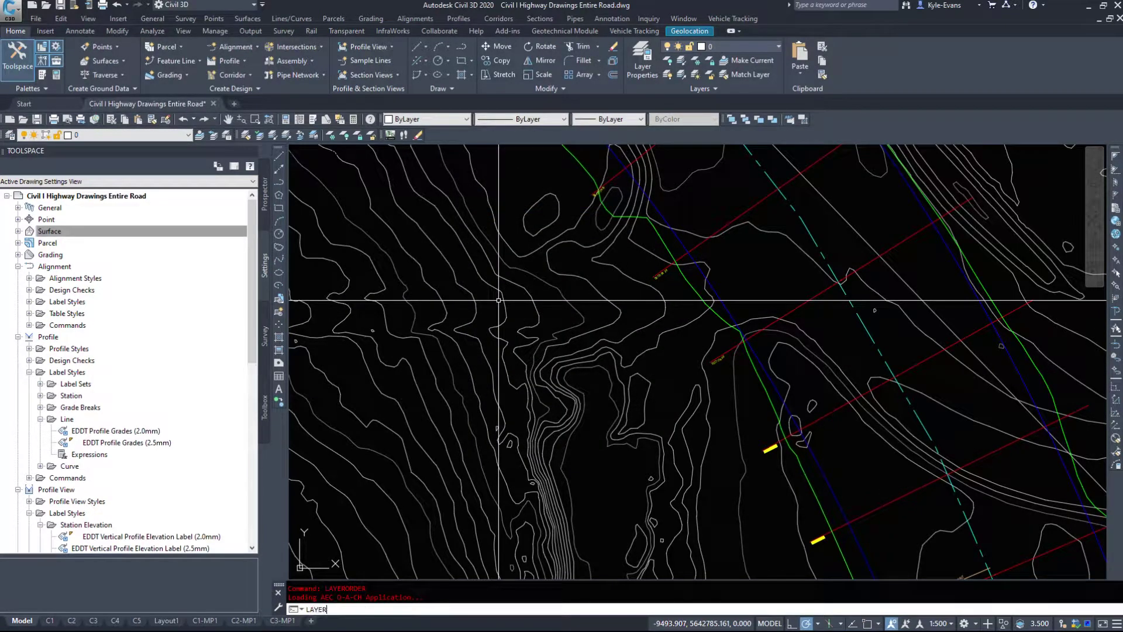
pyautogui.write('P')
pyautogui.press('Return')
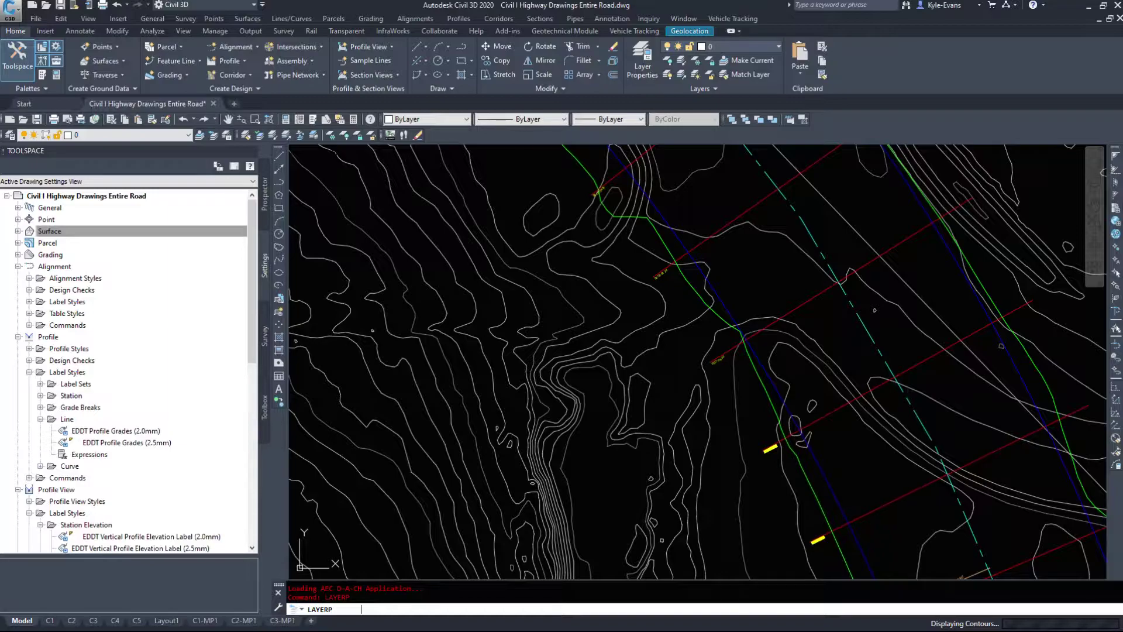
pyautogui.scroll(-8, 576, 467)
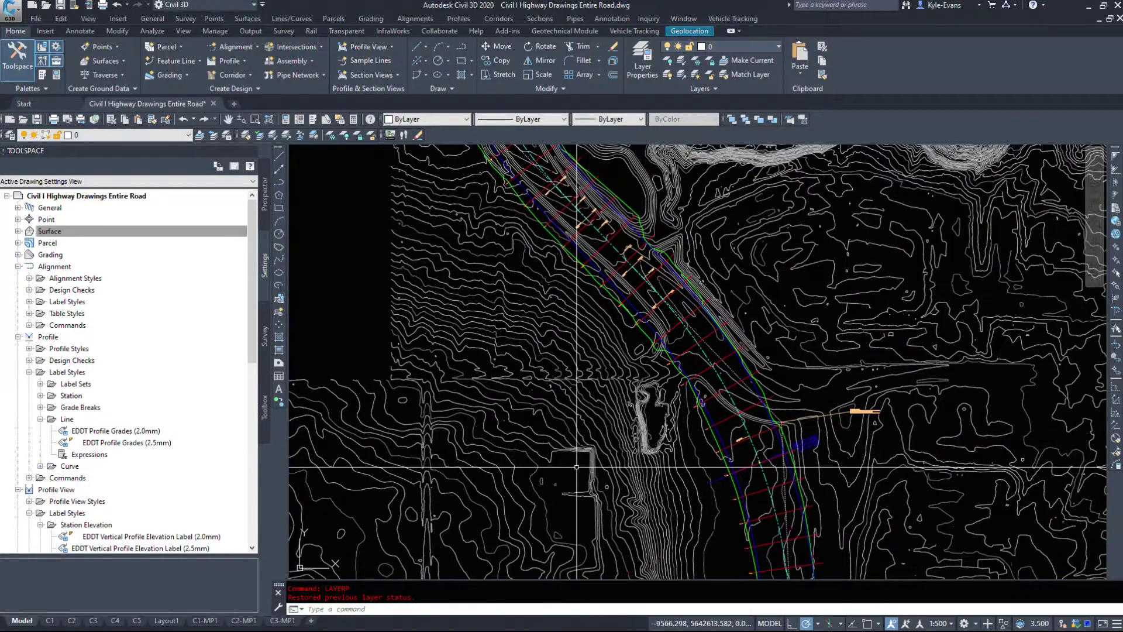
pyautogui.scroll(-5, 577, 467)
pyautogui.scroll(10, 573, 454)
pyautogui.moveTo(573, 454); pyautogui.dragTo(555, 447, button='middle')
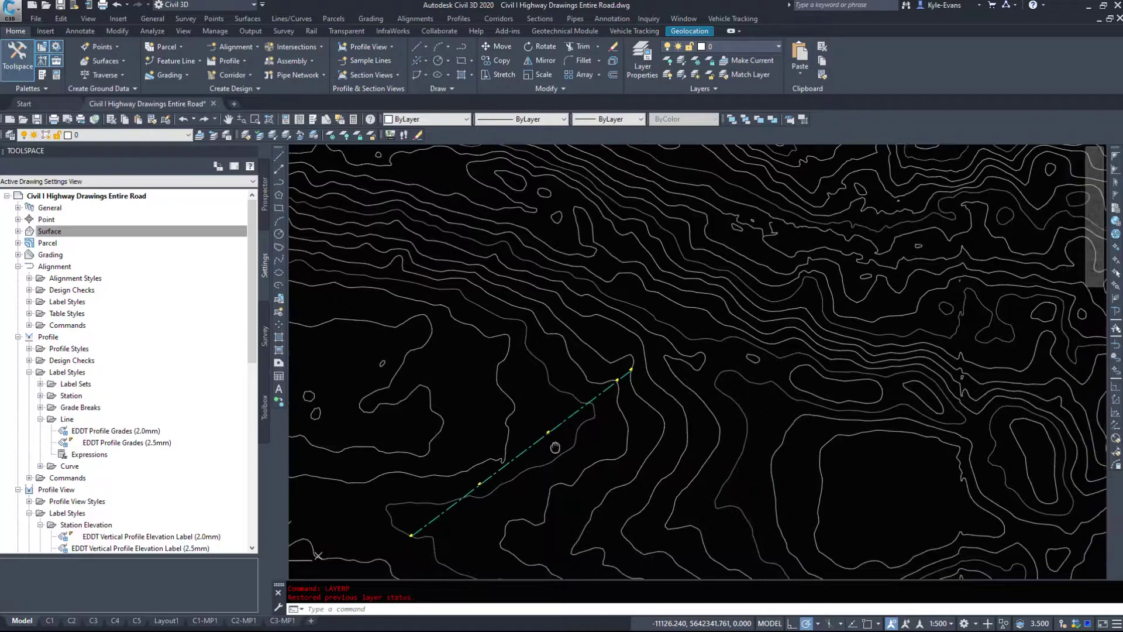
pyautogui.scroll(-3, 326, 281)
pyautogui.scroll(-4, 451, 426)
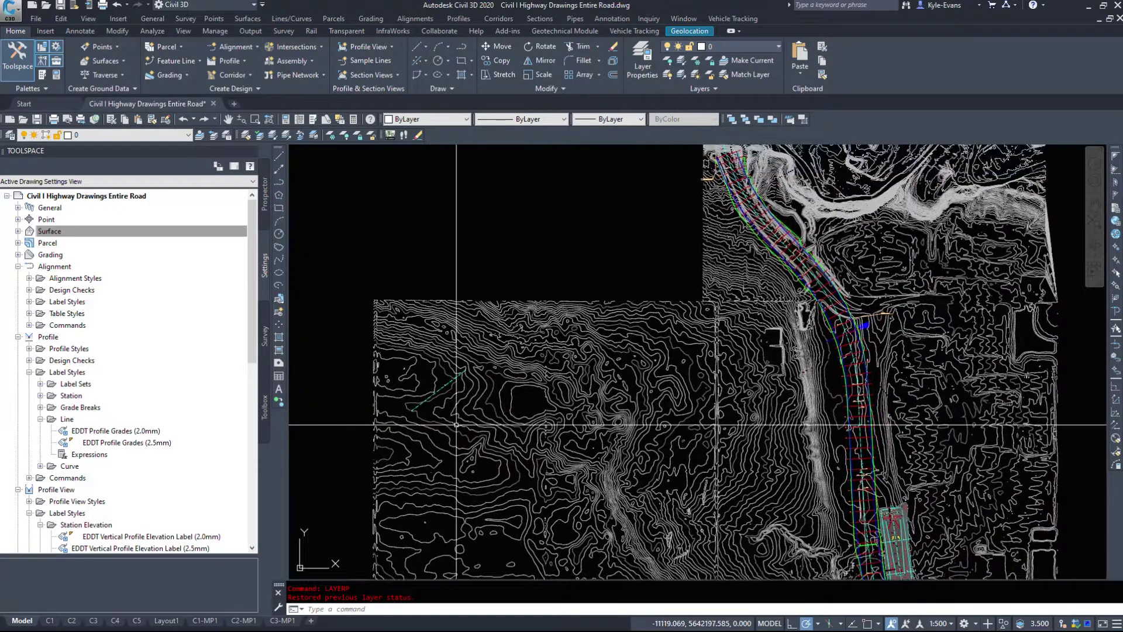
# Step: Browse the Layer drop-down list without changing any layers
pyautogui.moveTo(456, 425)
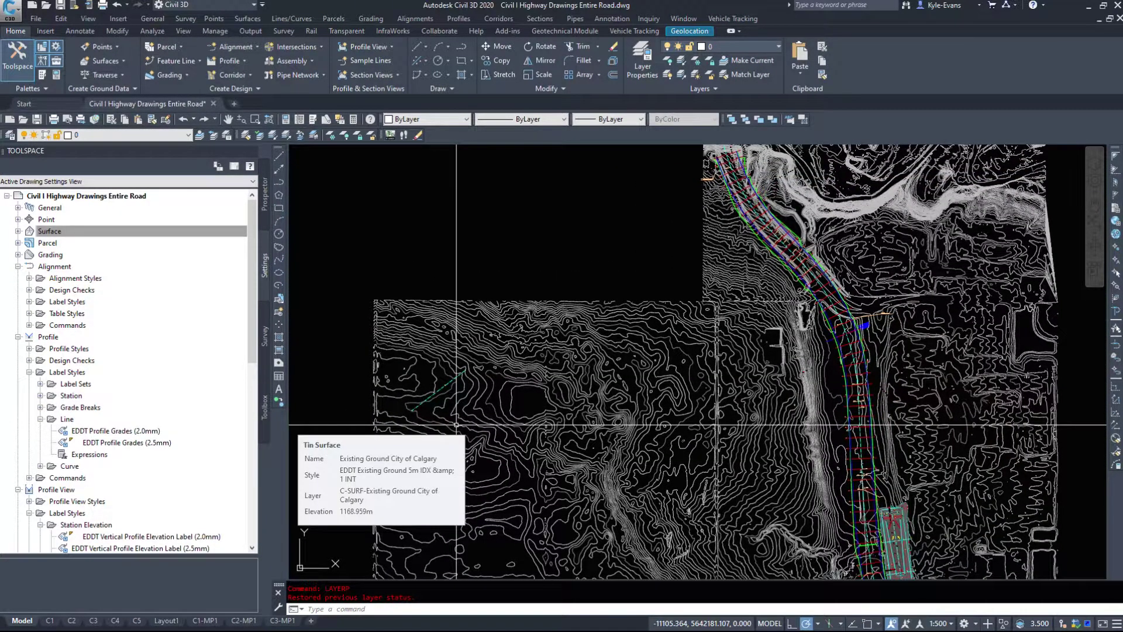
pyautogui.click(128, 135)
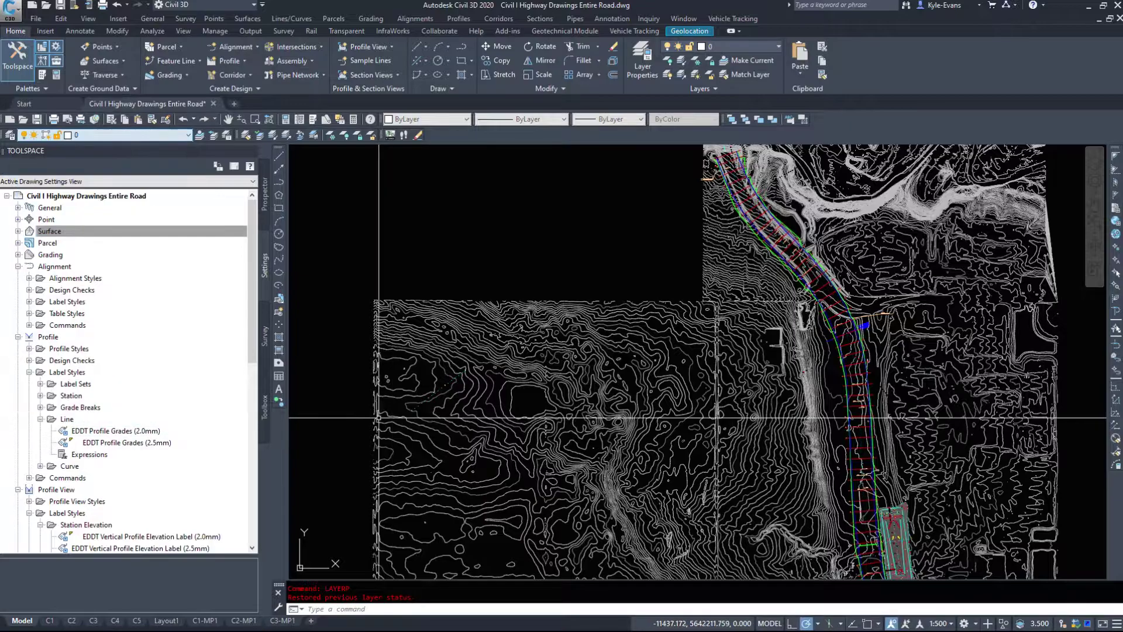
pyautogui.click(561, 383)
# Step: Zoom into the contours and regenerate the whole drawing with REA
pyautogui.scroll(8, 889, 515)
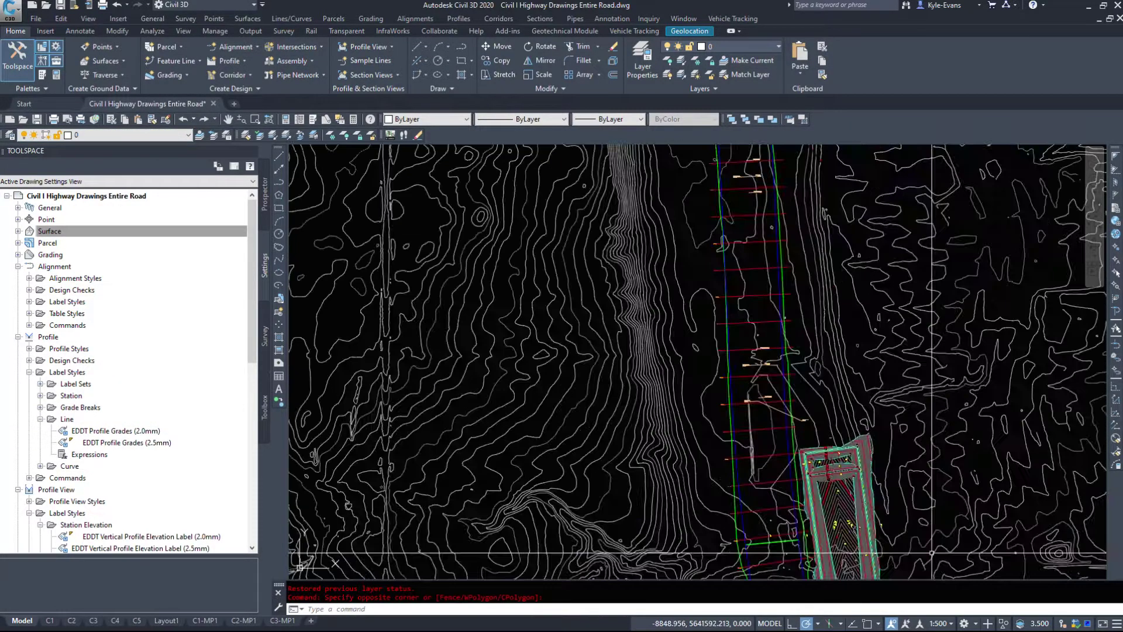
pyautogui.scroll(-5, 643, 208)
pyautogui.scroll(2, 672, 351)
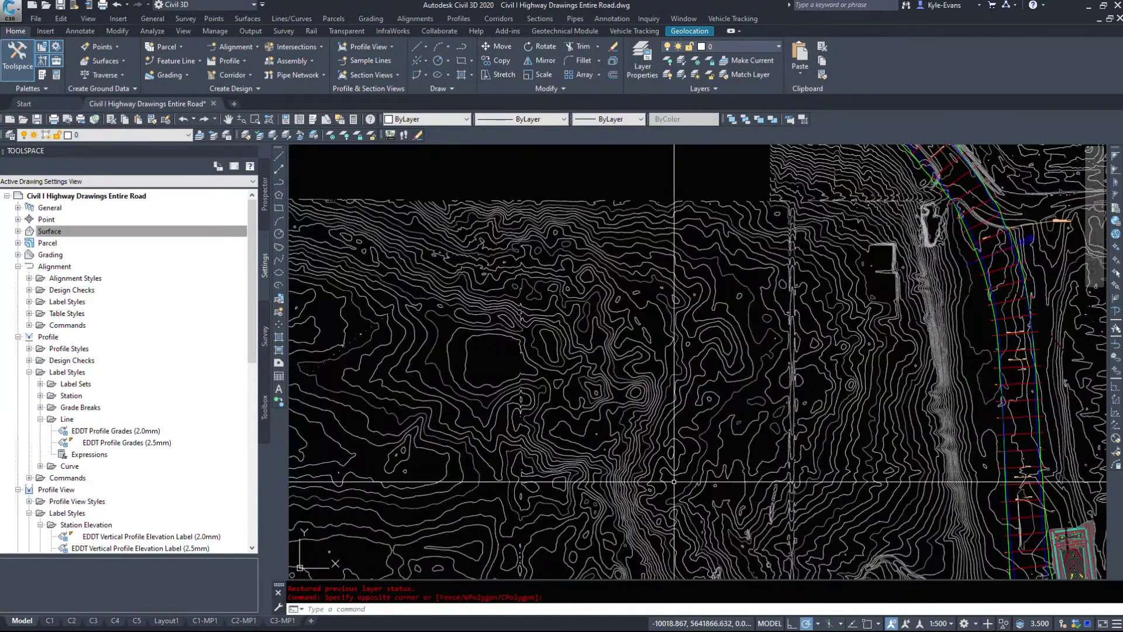
pyautogui.scroll(-3, 696, 410)
pyautogui.scroll(5, 735, 381)
pyautogui.moveTo(735, 381); pyautogui.dragTo(606, 276, button='middle')
pyautogui.write('REA')
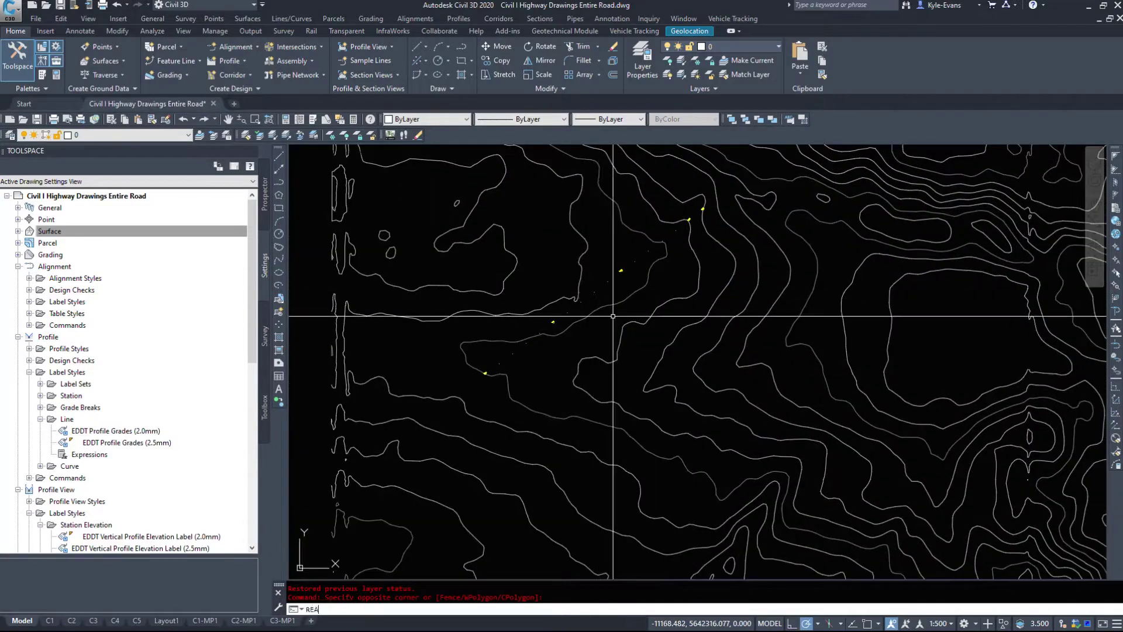
pyautogui.press('Return')
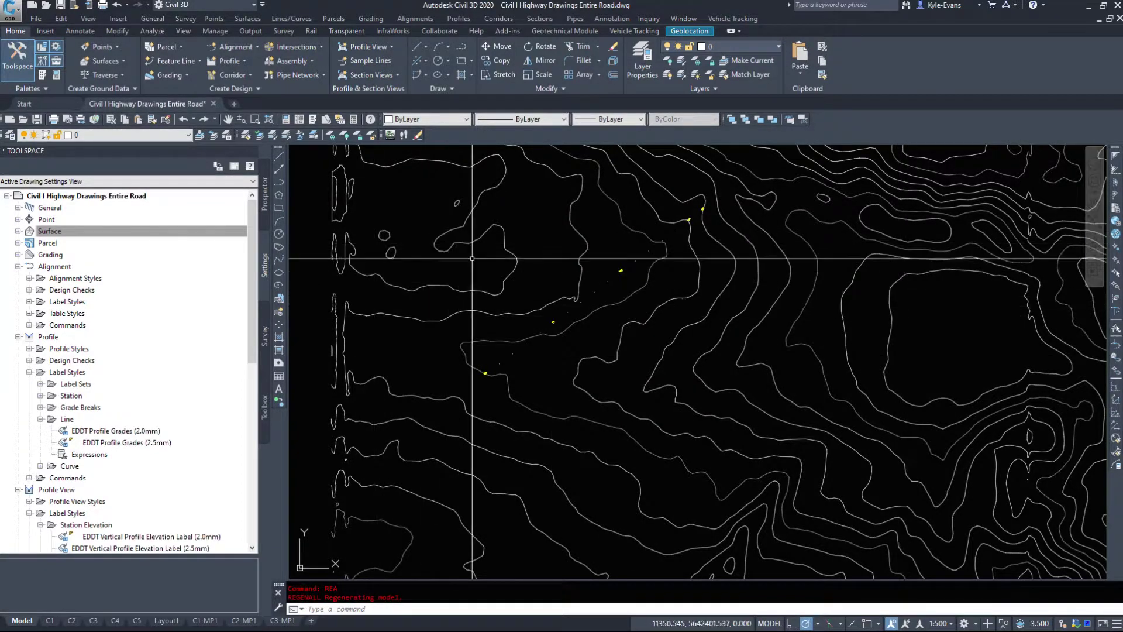
# Step: Select the 0+200 and 0+100 station labels to identify their layer, then clear the selection
pyautogui.scroll(6, 637, 279)
pyautogui.click(637, 279)
pyautogui.click(622, 238)
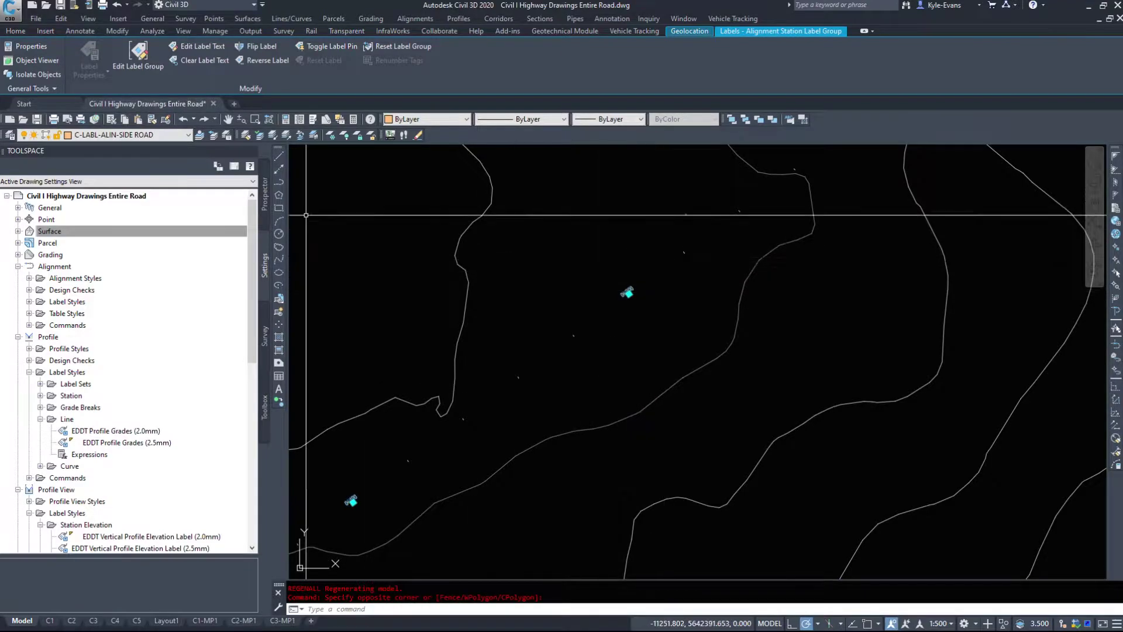
pyautogui.press('Escape')
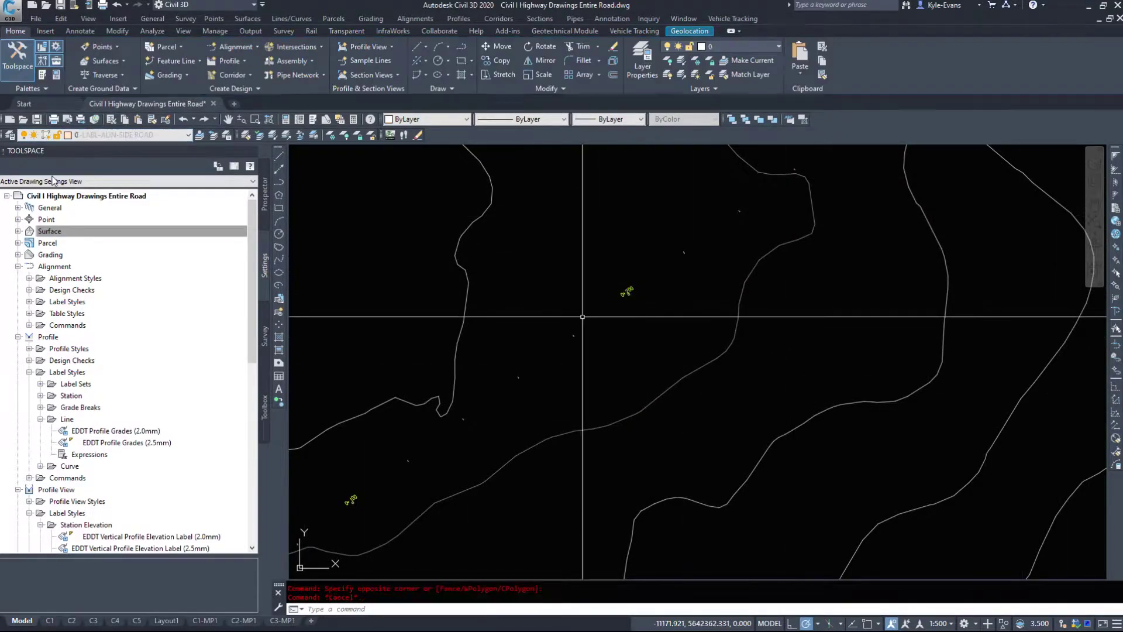
# Step: Freeze the C-LABL-ALIN layer from the Layer drop-down
pyautogui.click(140, 135)
pyautogui.click(140, 135)
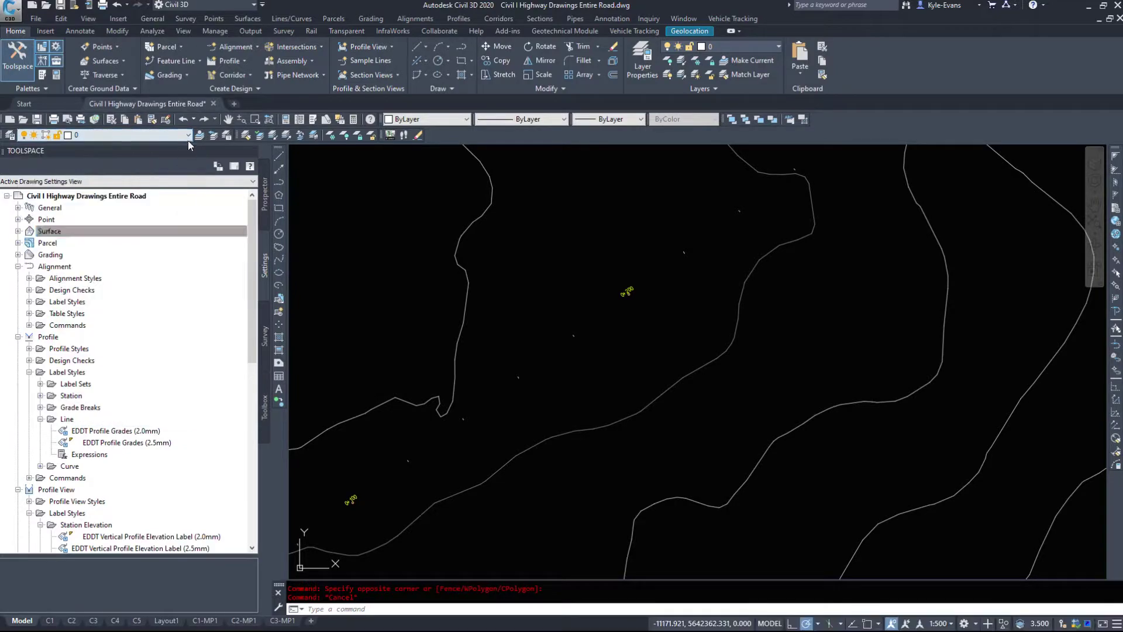
pyautogui.click(140, 134)
pyautogui.scroll(-20, 129, 234)
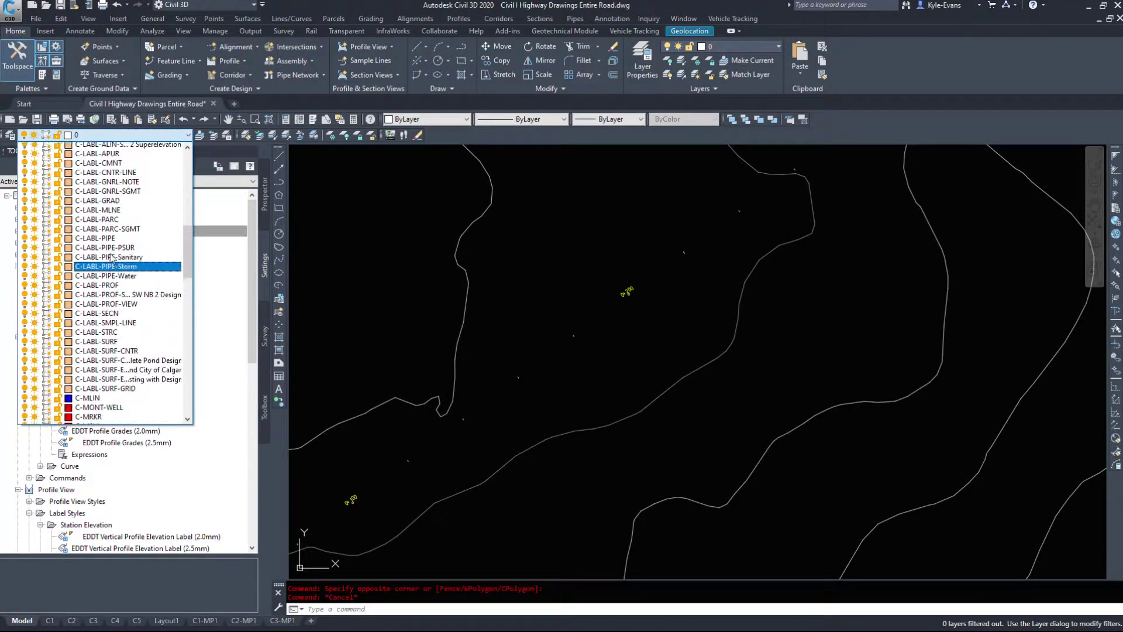
pyautogui.scroll(2, 99, 199)
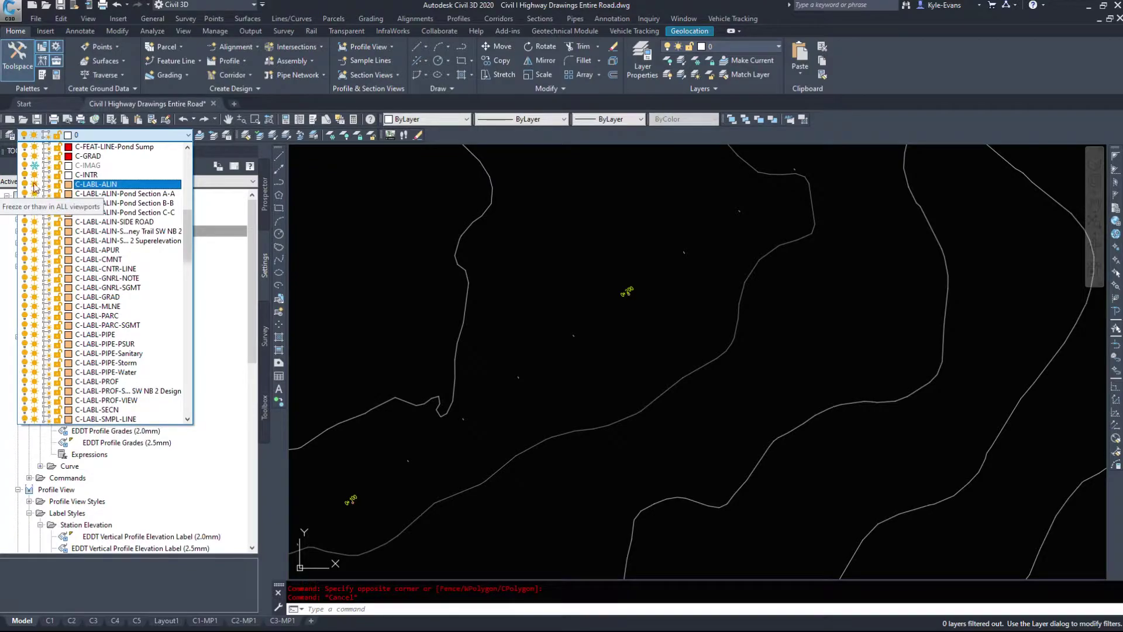
pyautogui.click(922, 318)
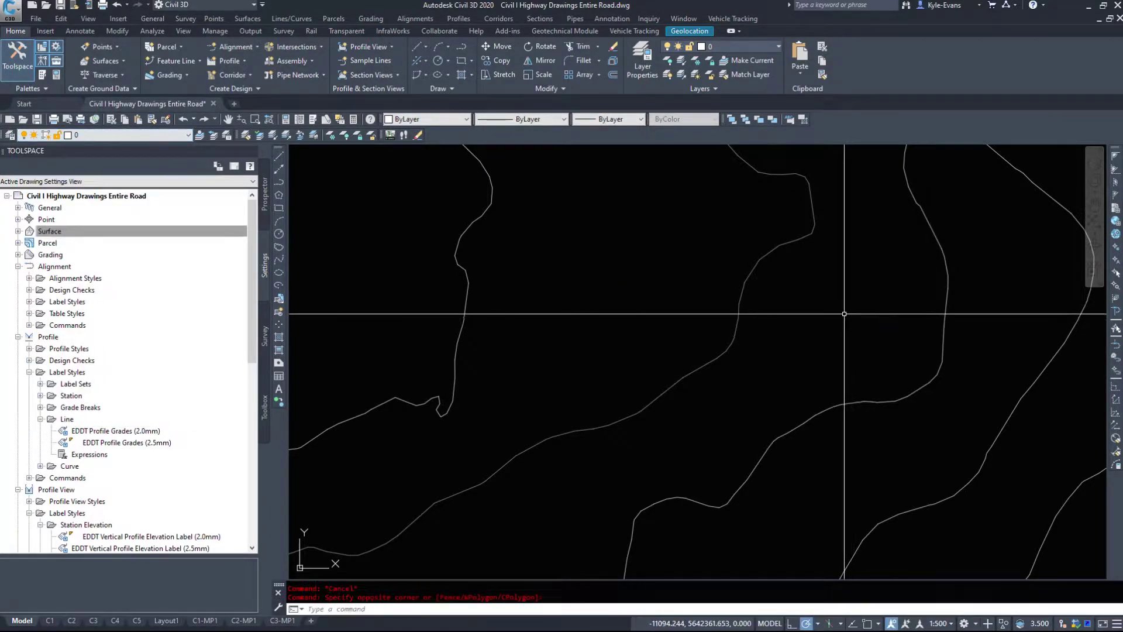
# Step: Pan to the contours and road corridor and thaw C-LABL-ALIN from the Layer drop-down
pyautogui.scroll(-5, 773, 333)
pyautogui.moveTo(774, 332); pyautogui.dragTo(437, 329, button='middle')
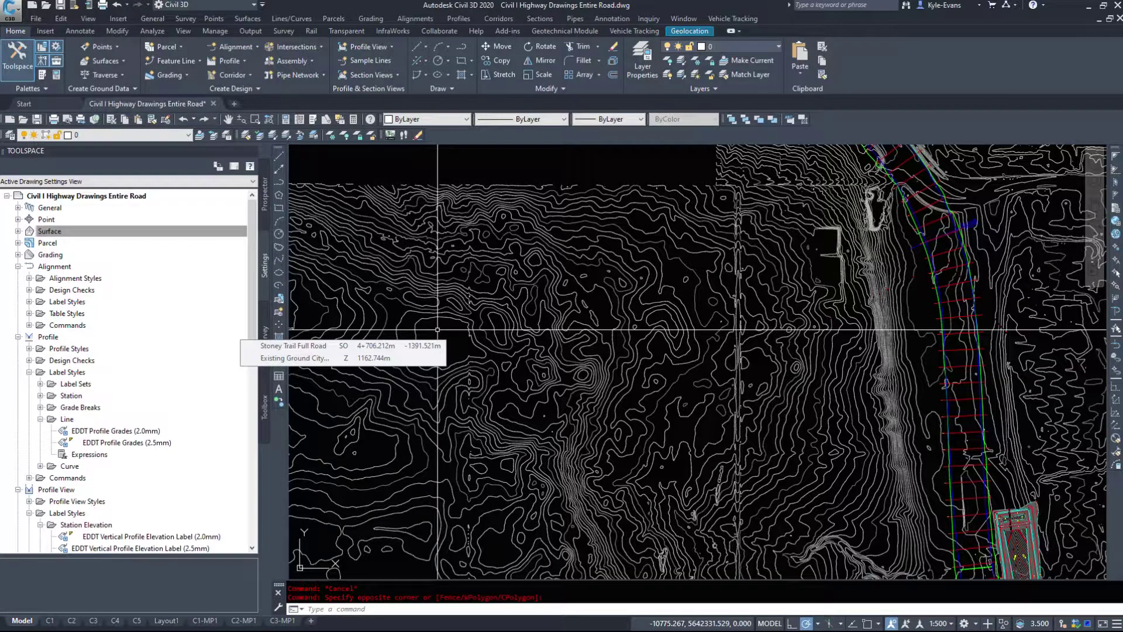
pyautogui.click(125, 134)
pyautogui.click(128, 132)
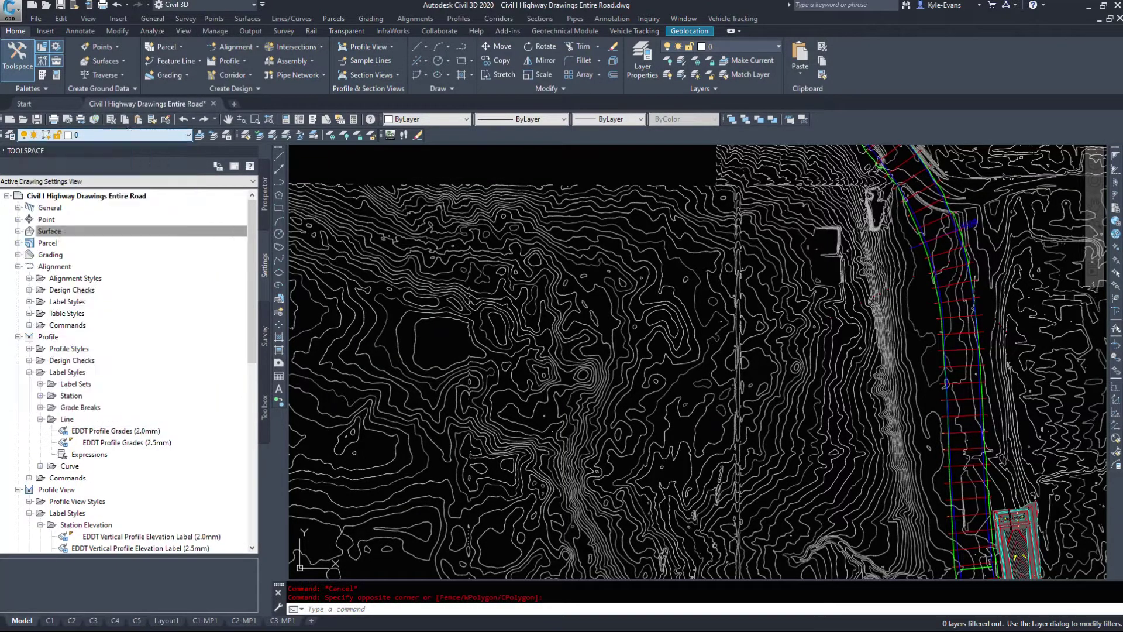
pyautogui.click(127, 135)
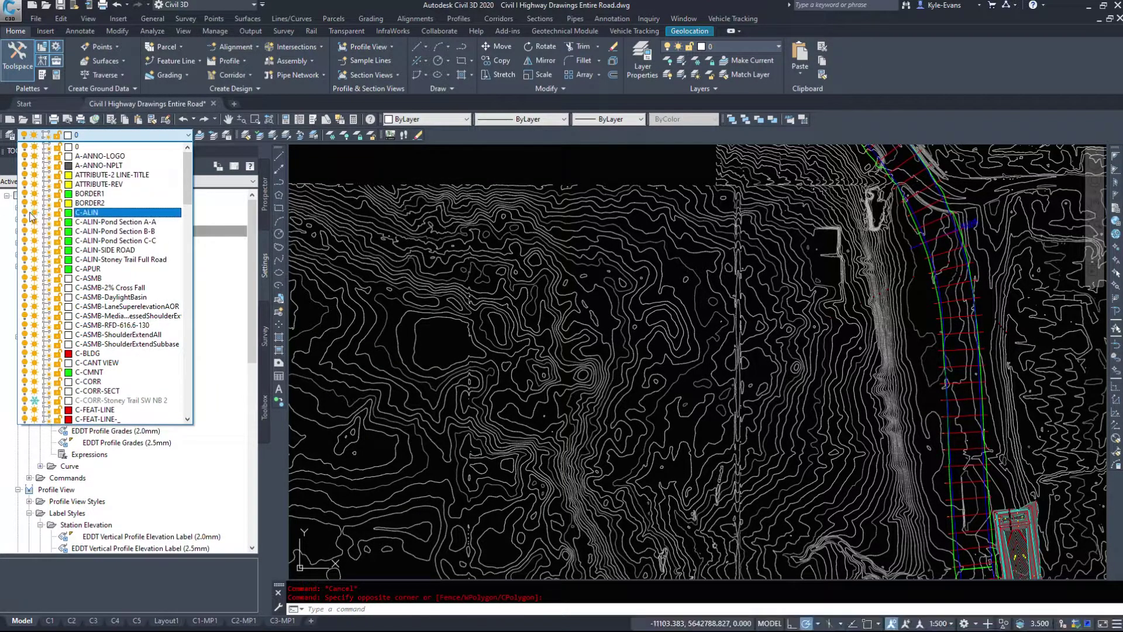
pyautogui.scroll(-2, 34, 234)
pyautogui.scroll(-1, 61, 384)
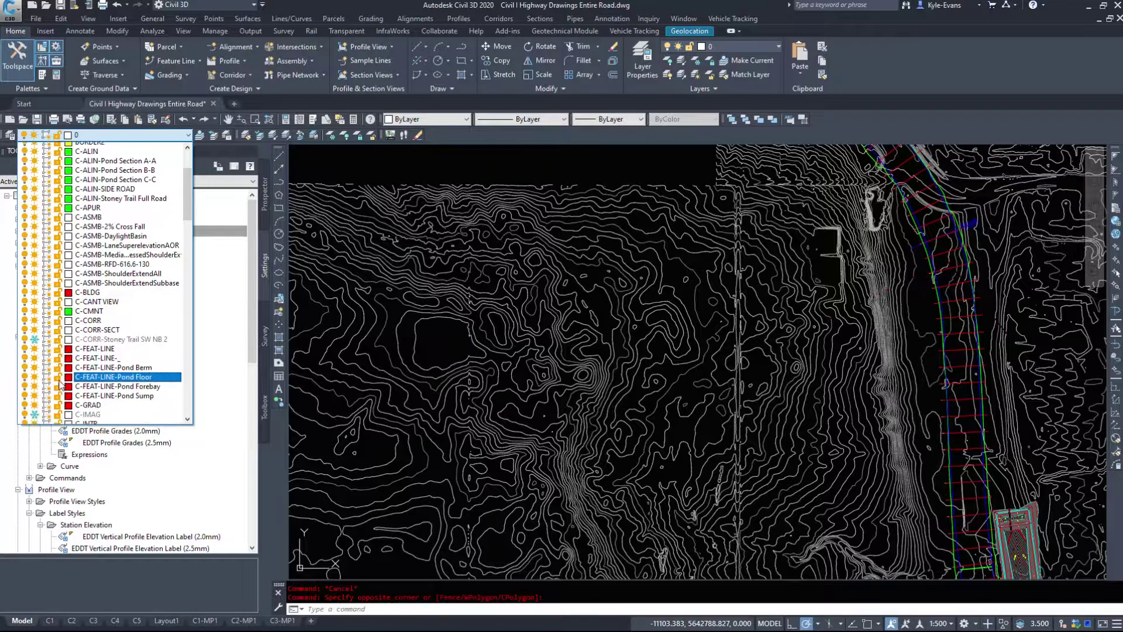
pyautogui.scroll(-3, 60, 270)
pyautogui.click(18, 266)
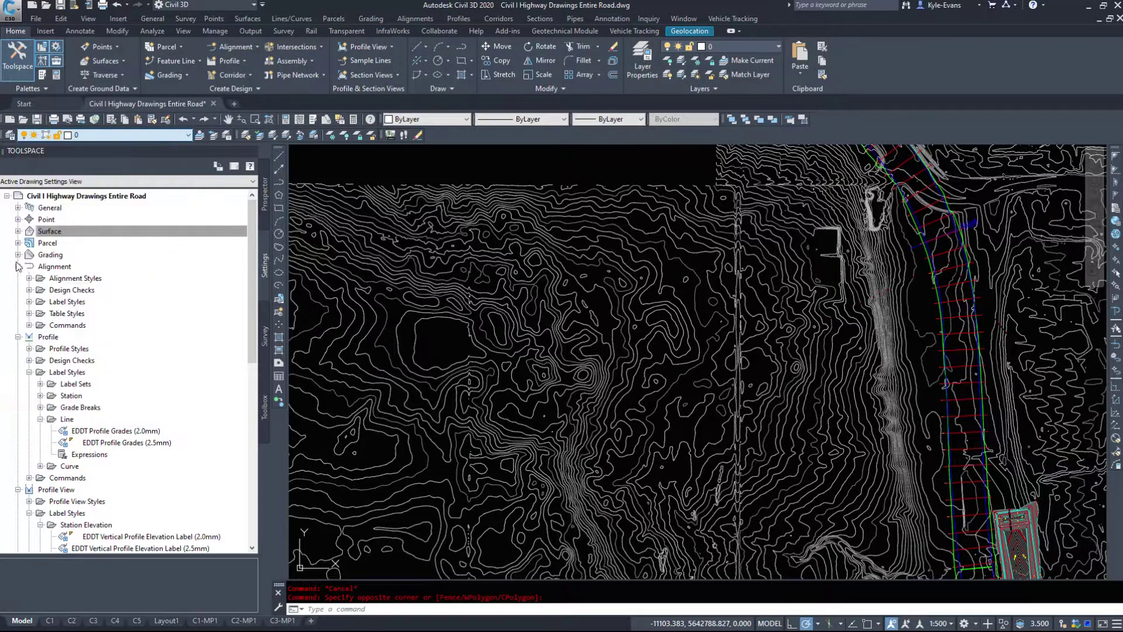
pyautogui.click(144, 135)
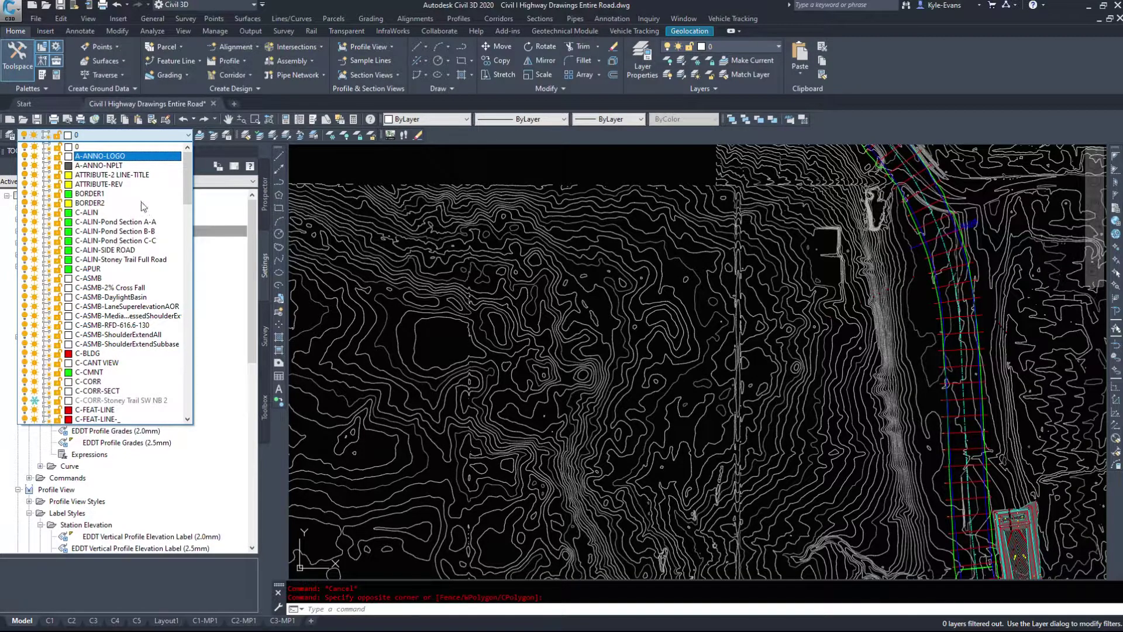
pyautogui.scroll(-7, 92, 300)
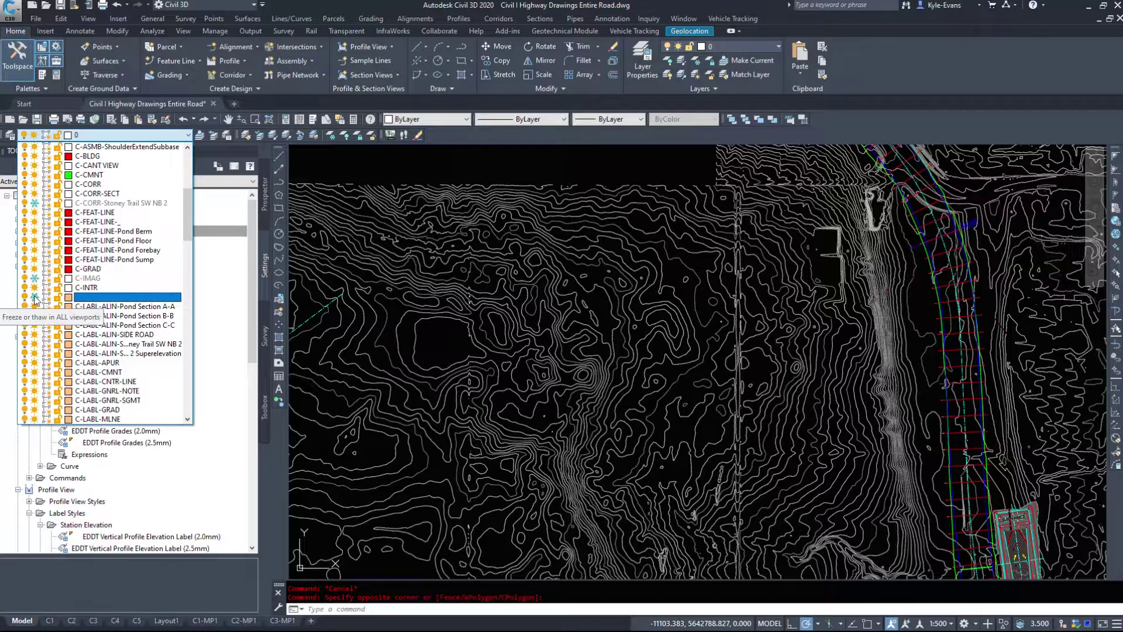
pyautogui.press('Escape')
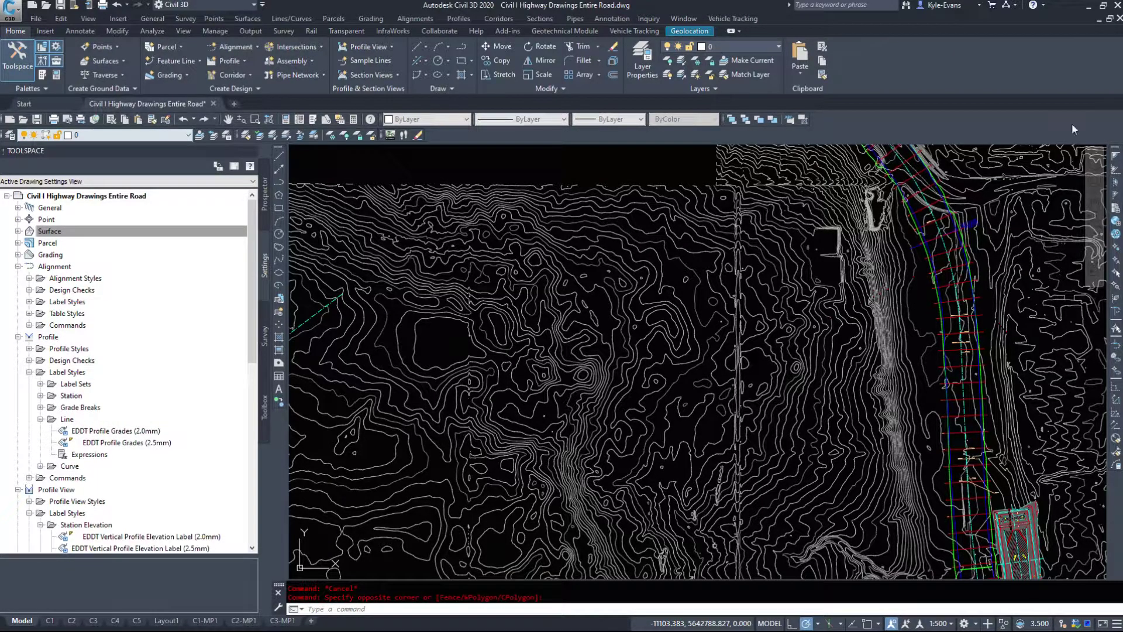
# Step: Center and zoom in on the road corridor, cancelling the first Layer Freeze attempt
pyautogui.click(279, 295)
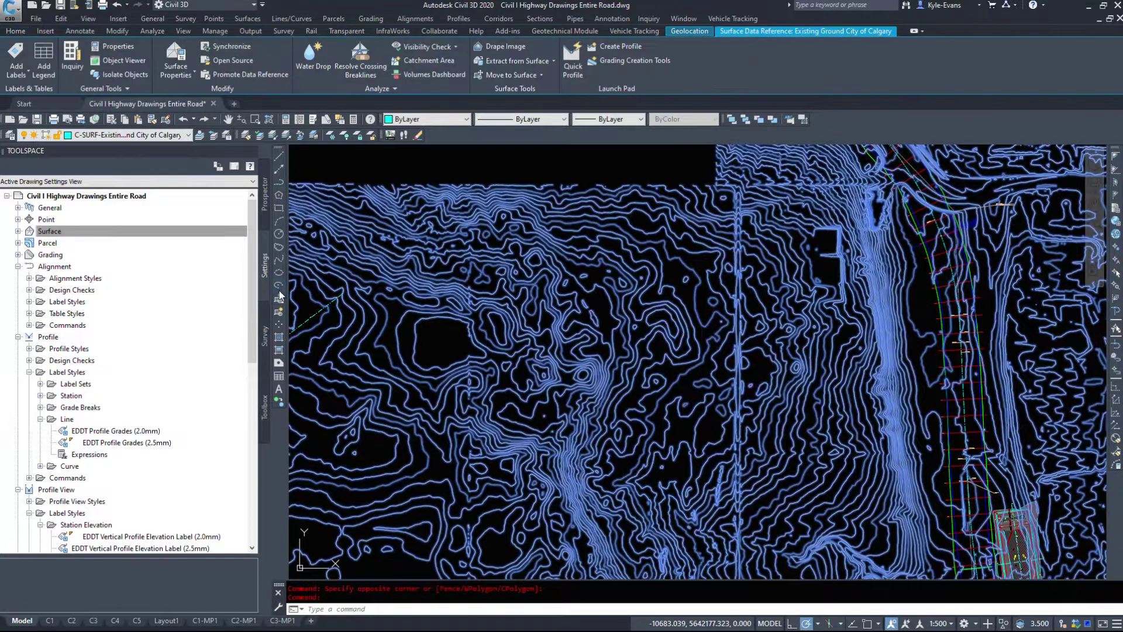
pyautogui.moveTo(359, 175); pyautogui.dragTo(382, 177, button='middle')
pyautogui.press('Escape')
pyautogui.press('Escape')
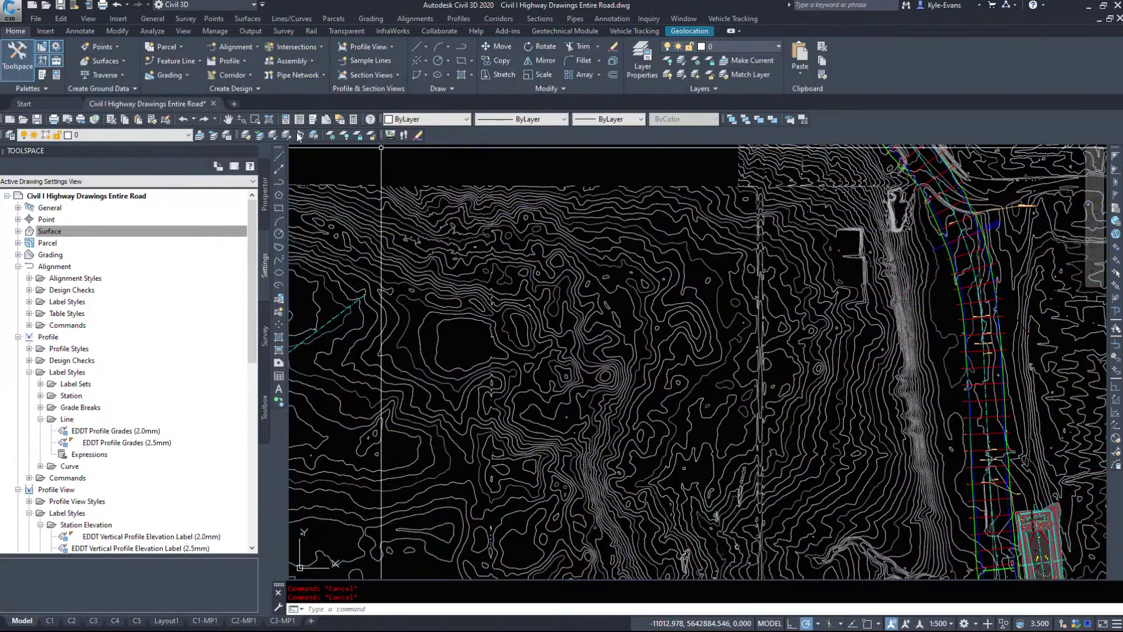
pyautogui.click(300, 135)
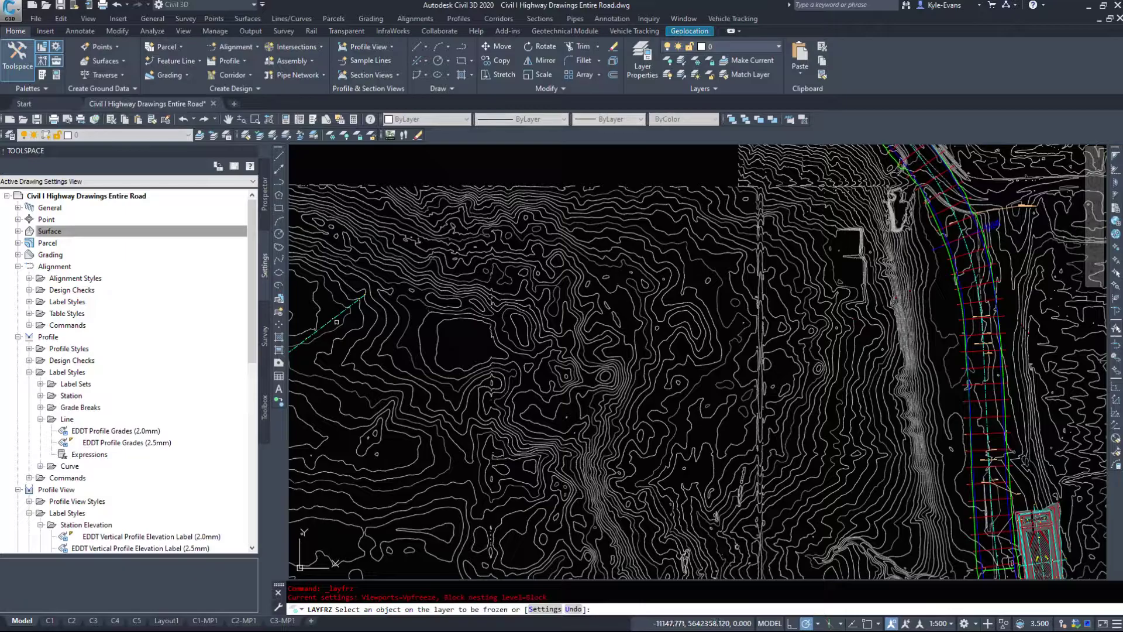
pyautogui.moveTo(337, 322)
pyautogui.mouseDown(button='middle')
pyautogui.moveTo(314, 324)
pyautogui.moveTo(512, 435)
pyautogui.moveTo(460, 322)
pyautogui.mouseUp(button='middle')
pyautogui.scroll(2, 313, 324)
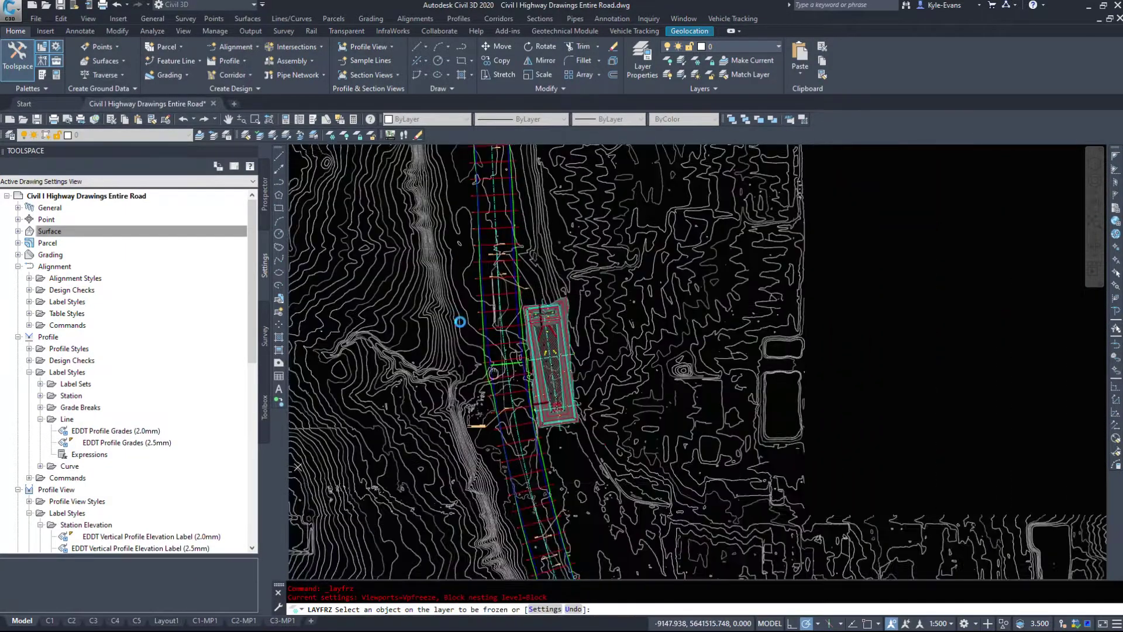
pyautogui.moveTo(644, 491); pyautogui.dragTo(468, 319, button='middle')
pyautogui.scroll(2, 677, 317)
pyautogui.scroll(3, 677, 317)
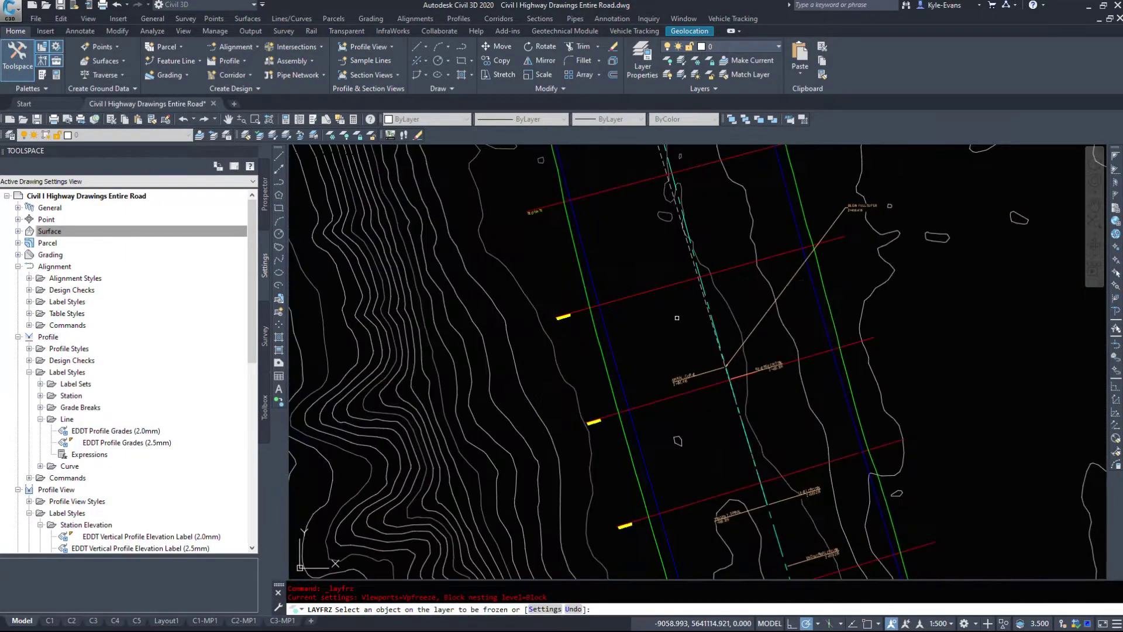
pyautogui.scroll(-4, 677, 318)
pyautogui.press('Escape')
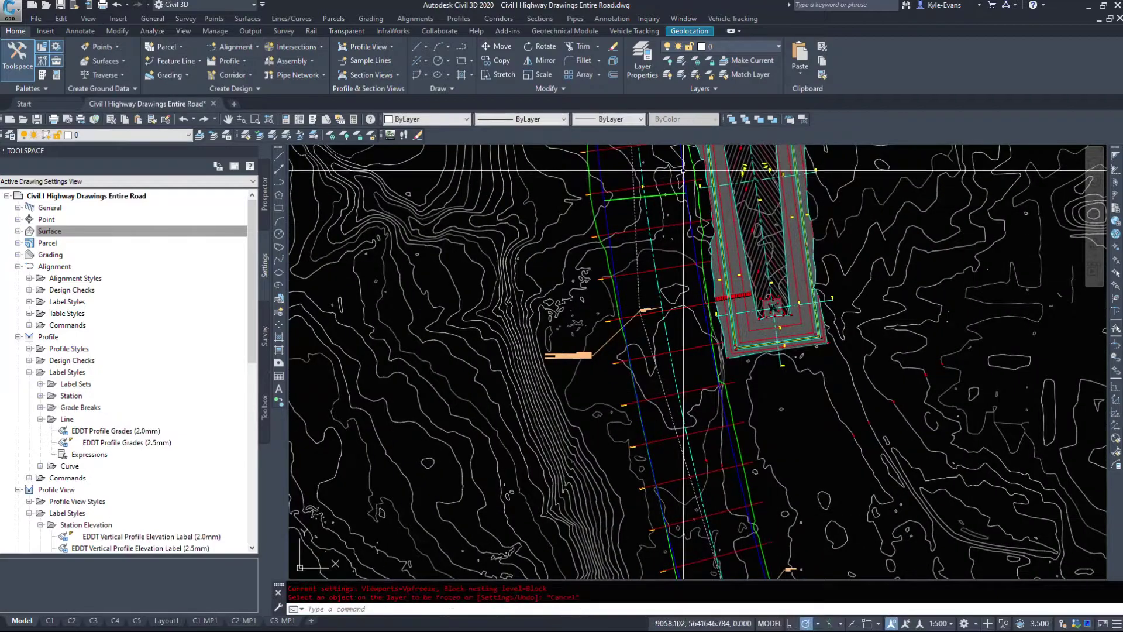
# Step: Freeze the C-ALIN-Stoney Trail Full Road alignment layer by picking the alignment
pyautogui.click(334, 140)
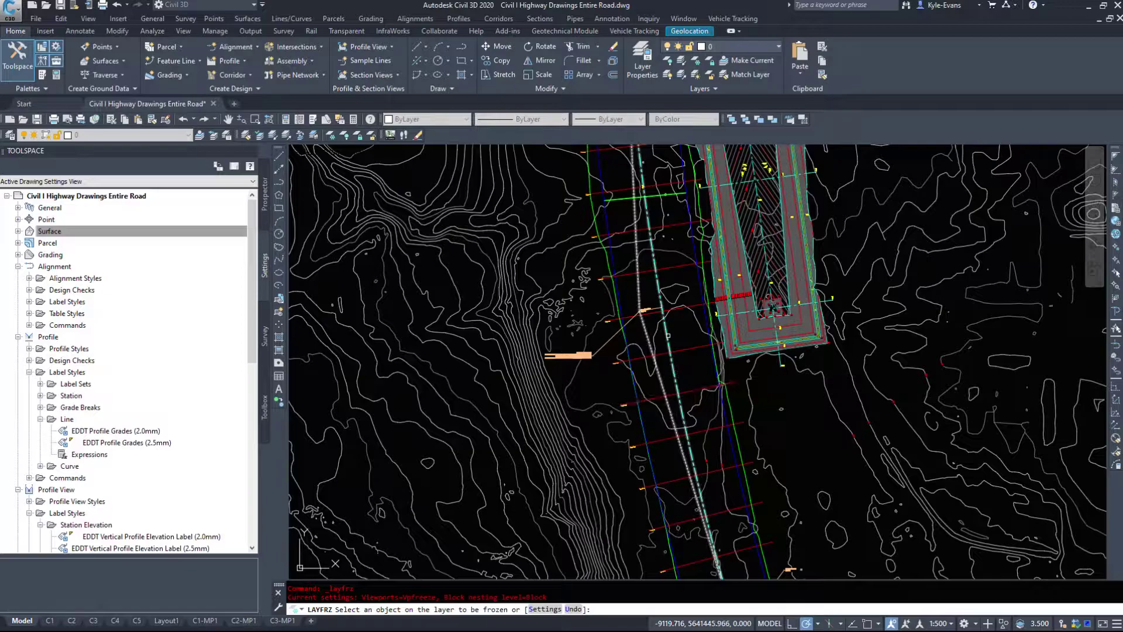
pyautogui.click(678, 362)
pyautogui.scroll(-2, 604, 402)
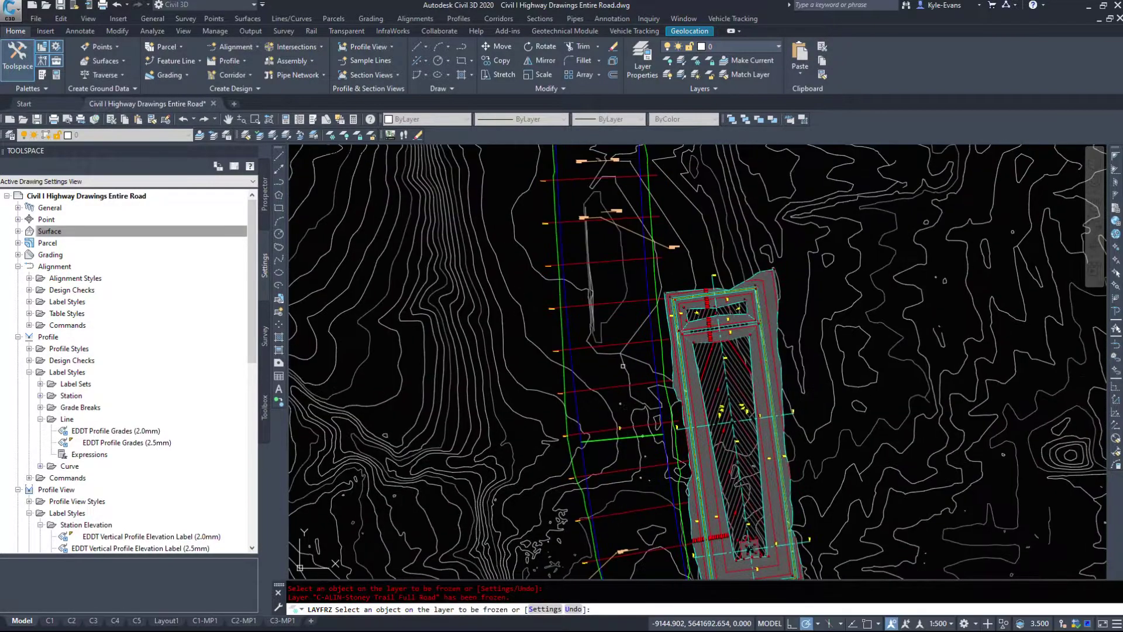
pyautogui.press('Escape')
# Step: Thaw every frozen layer in the drawing with LAYTHW
pyautogui.scroll(-3, 604, 402)
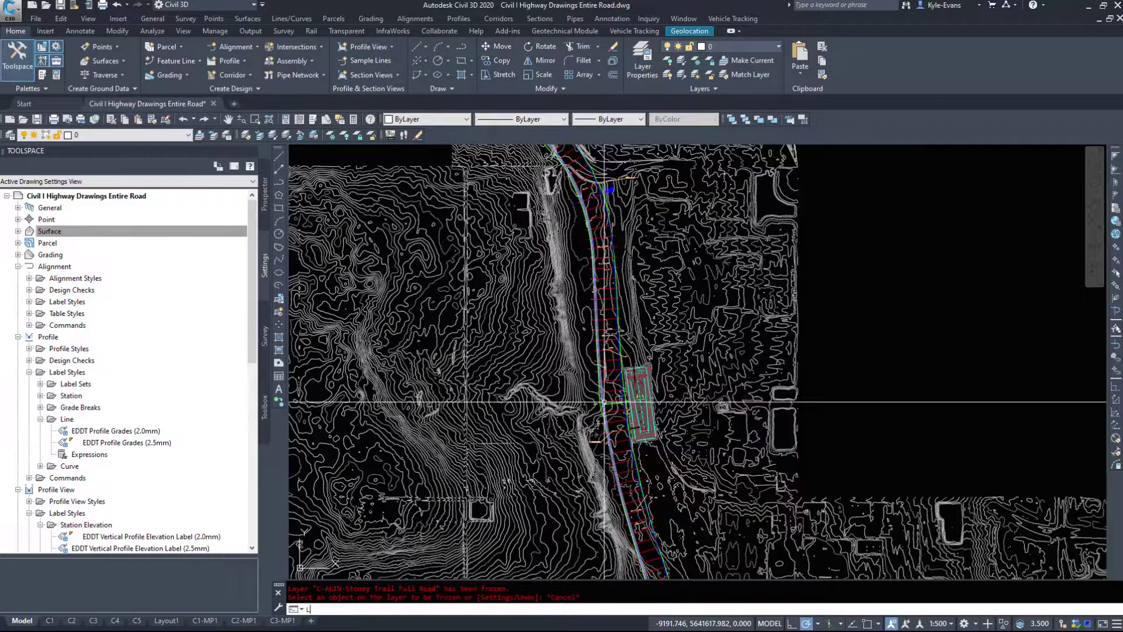
pyautogui.write('LAYTHW')
pyautogui.press('Return')
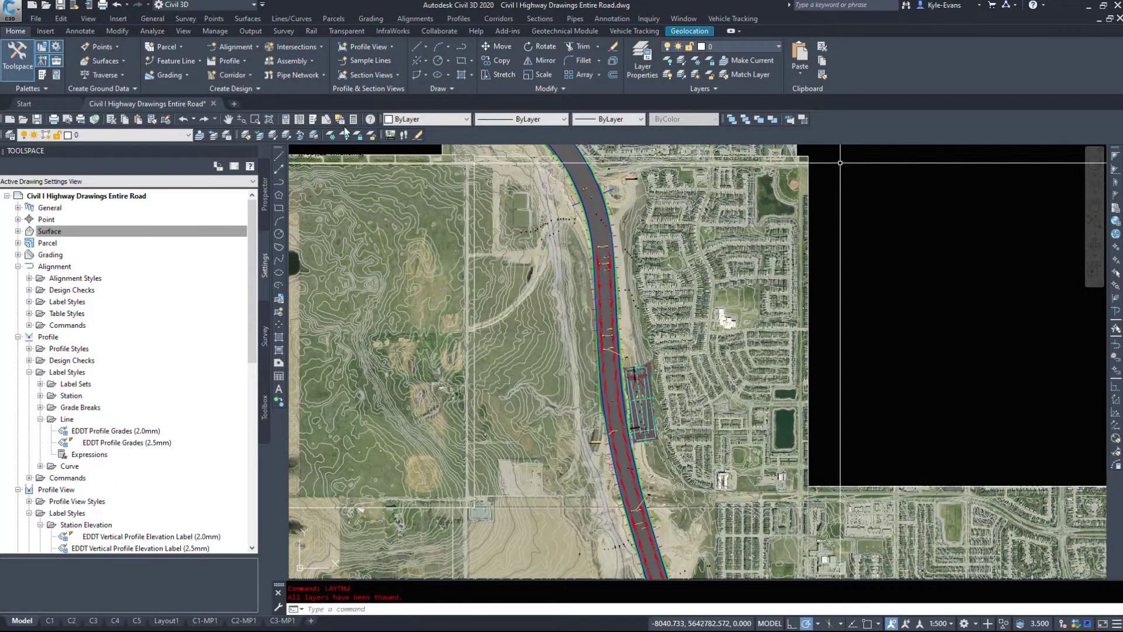
# Step: Freeze the aerial image's C-IMAG layer by picking the image
pyautogui.click(334, 133)
pyautogui.click(782, 519)
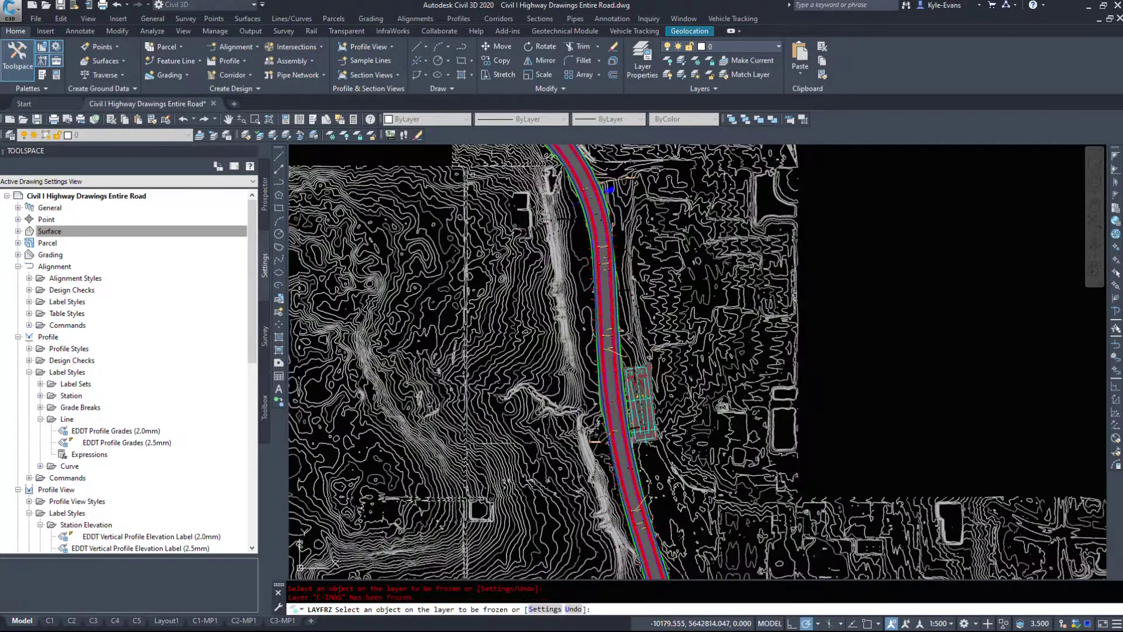
pyautogui.scroll(8, 629, 389)
# Step: Switch Toolspace to Prospector and expand Surfaces, then shift the road further right in view
pyautogui.click(49, 231)
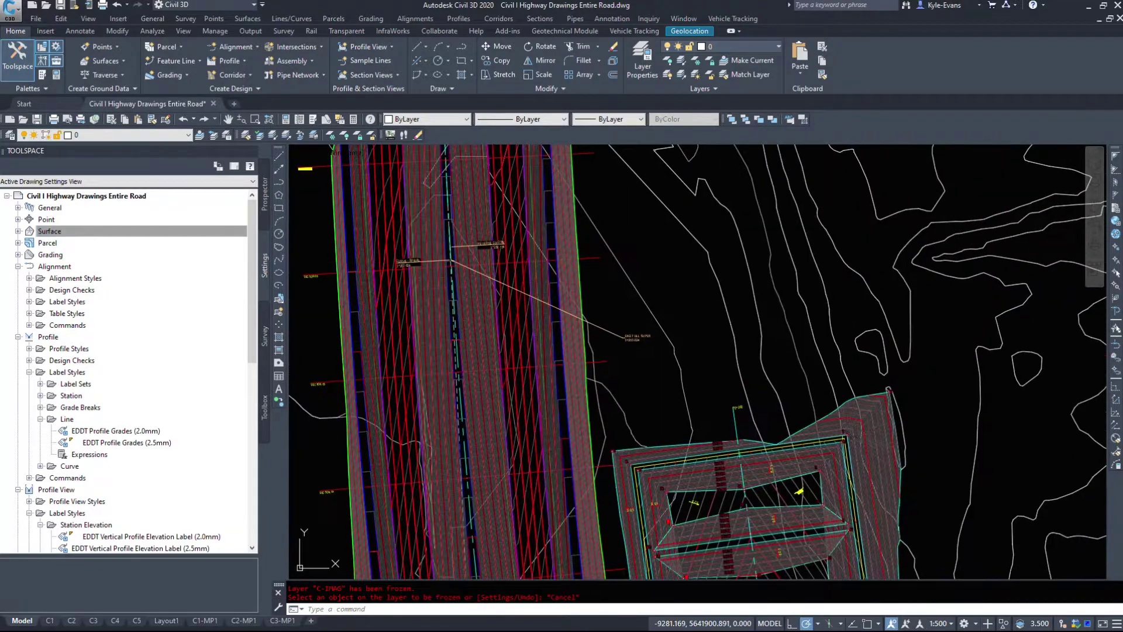
pyautogui.click(18, 231)
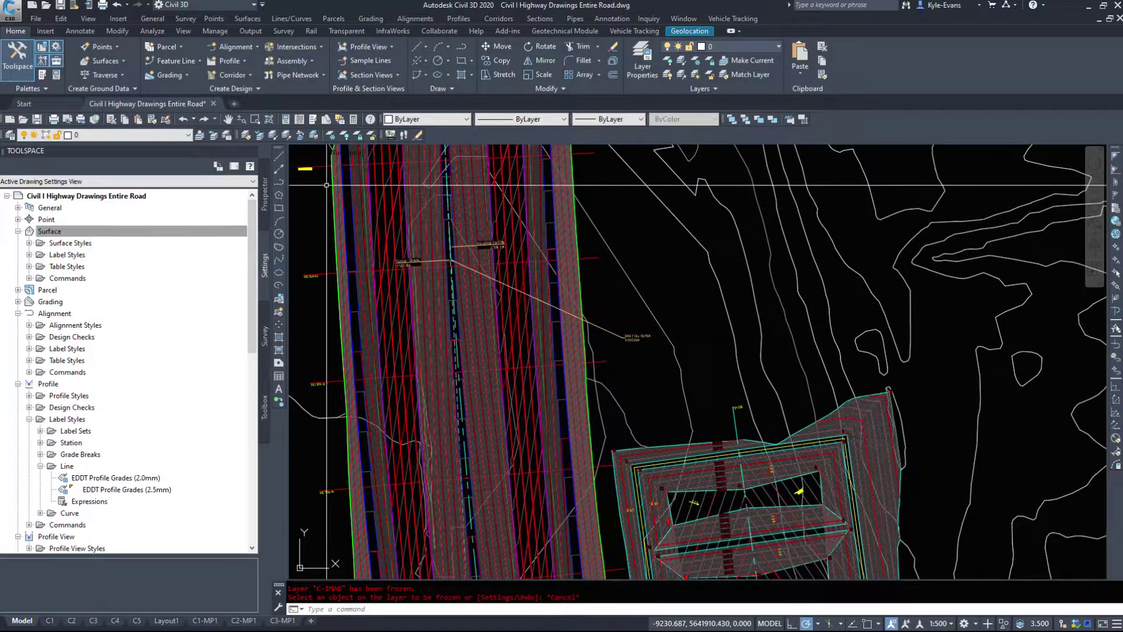
pyautogui.click(264, 193)
pyautogui.click(19, 231)
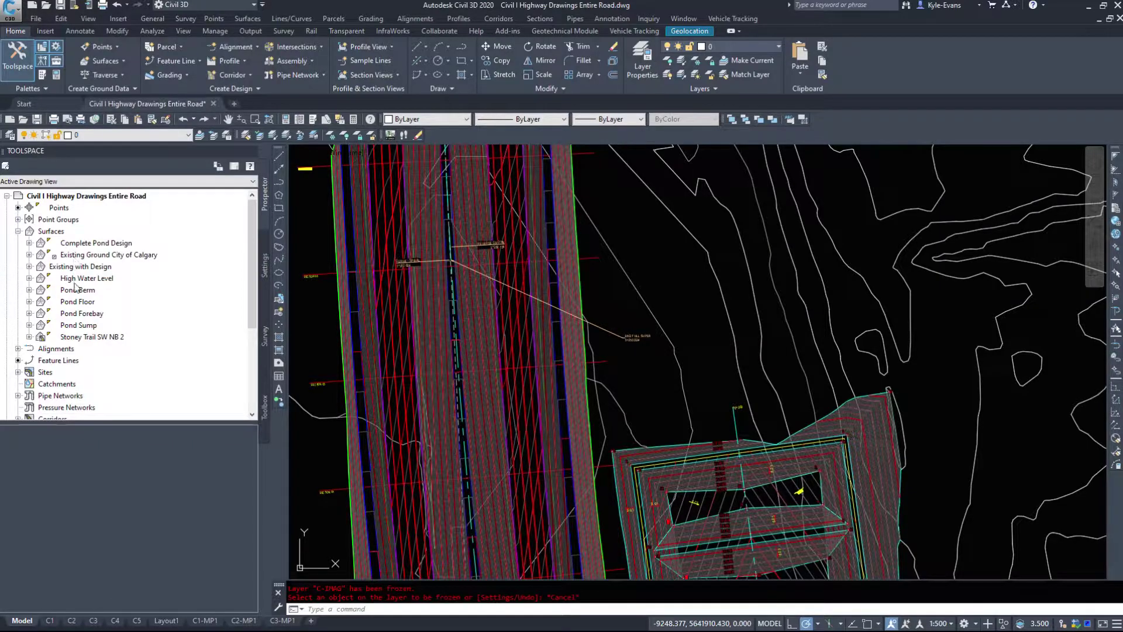
pyautogui.scroll(-6, 709, 359)
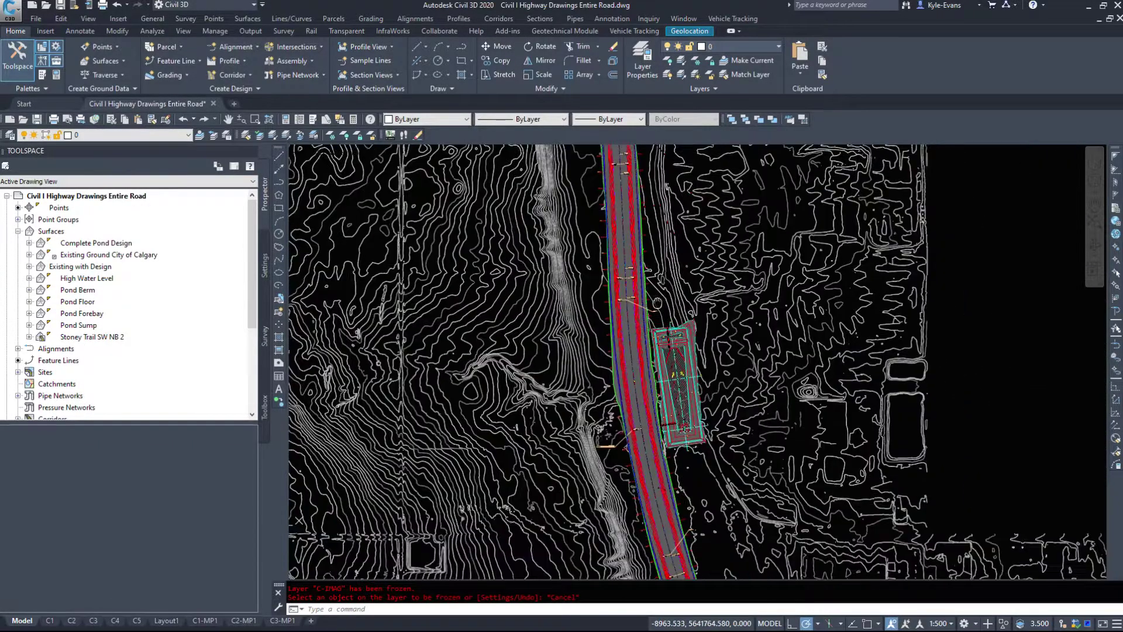
pyautogui.click(489, 153)
pyautogui.press('Escape')
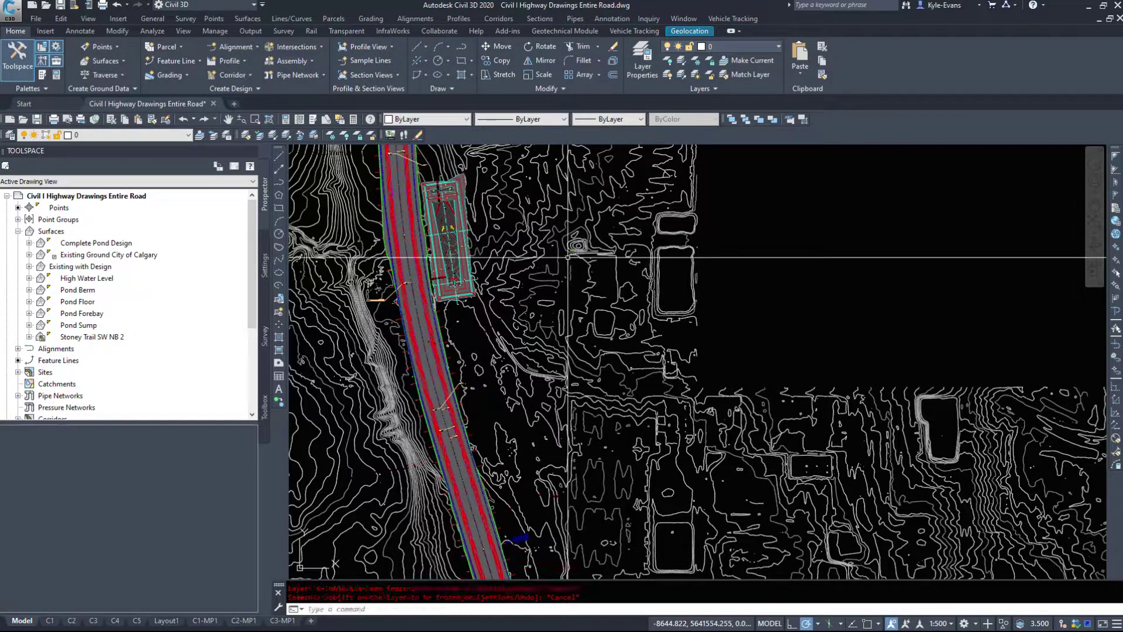
pyautogui.moveTo(604, 287)
pyautogui.mouseDown(button='middle')
pyautogui.moveTo(758, 299)
pyautogui.moveTo(754, 343)
pyautogui.mouseUp(button='middle')
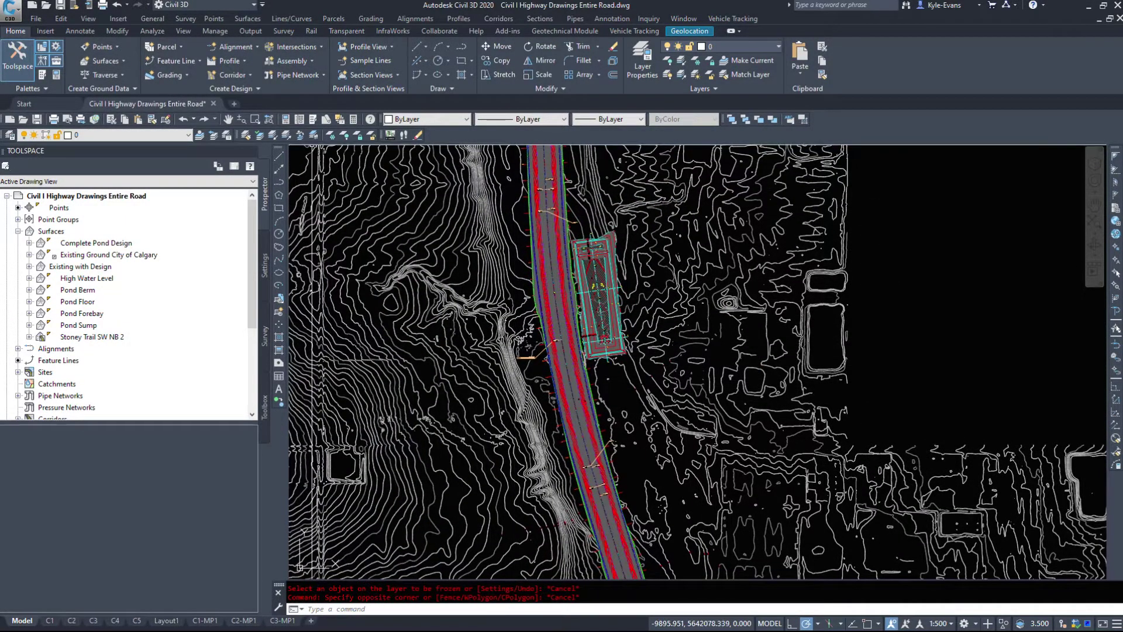
# Step: Open the drawing's Drawing Settings from the application menu utilities
pyautogui.click(15, 16)
pyautogui.moveTo(44, 291)
pyautogui.click(141, 166)
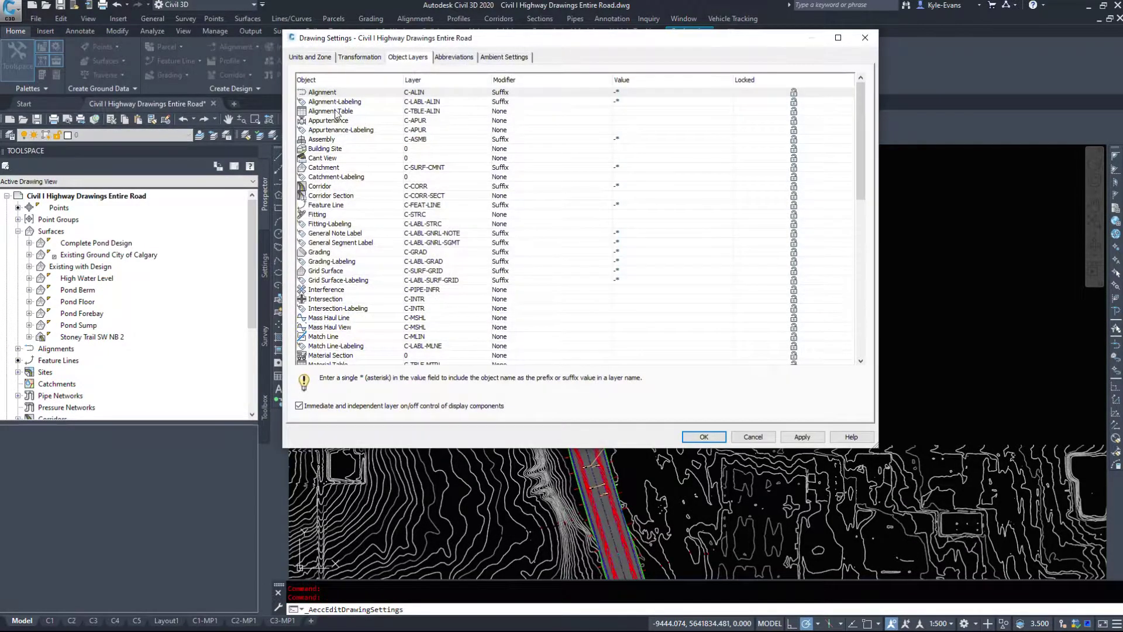
pyautogui.scroll(-15, 330, 219)
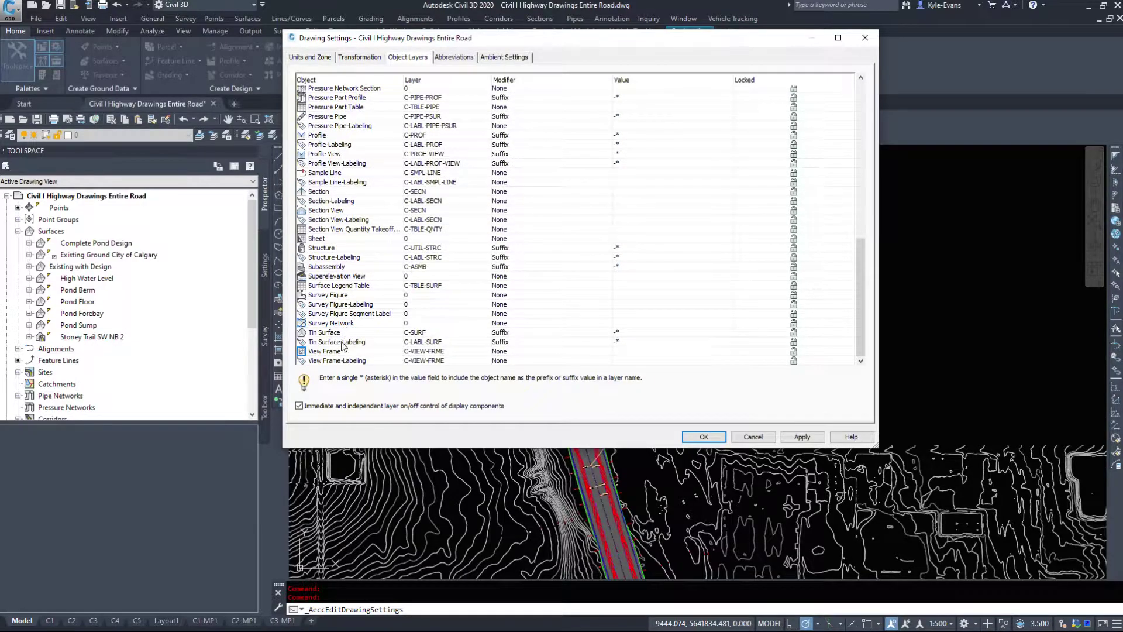
pyautogui.click(335, 333)
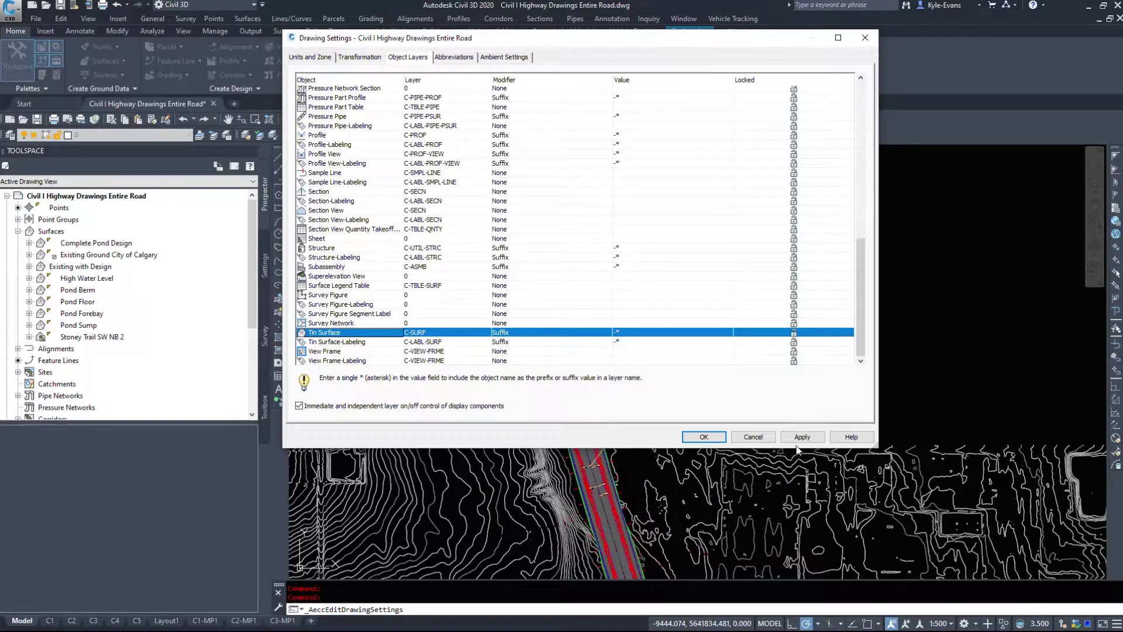
pyautogui.click(753, 436)
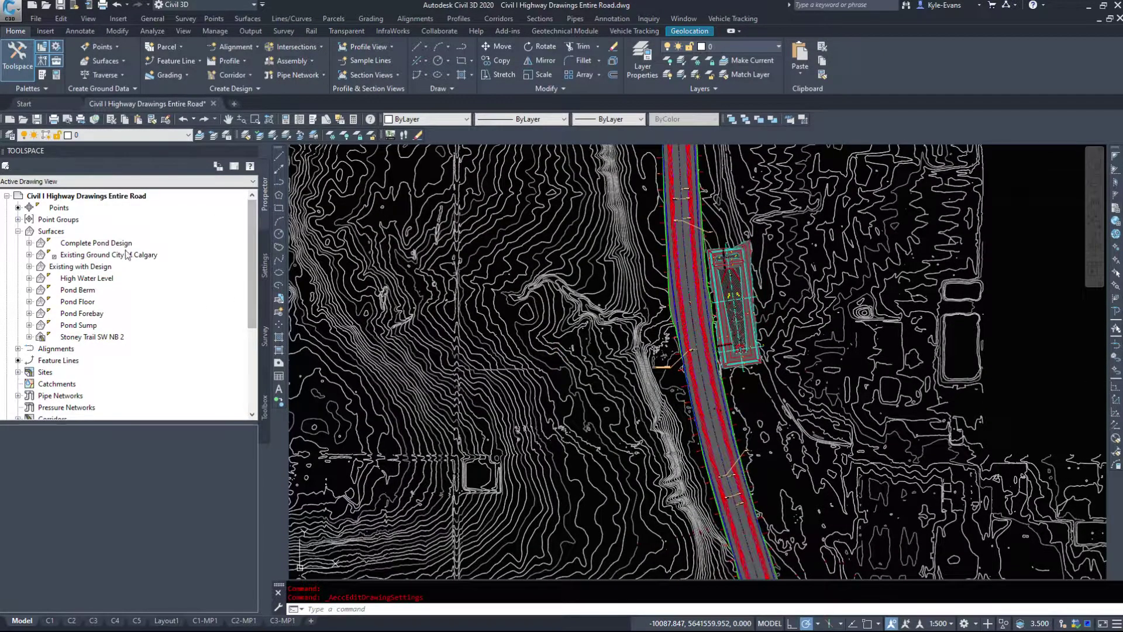
pyautogui.click(486, 251)
pyautogui.rightClick(487, 252)
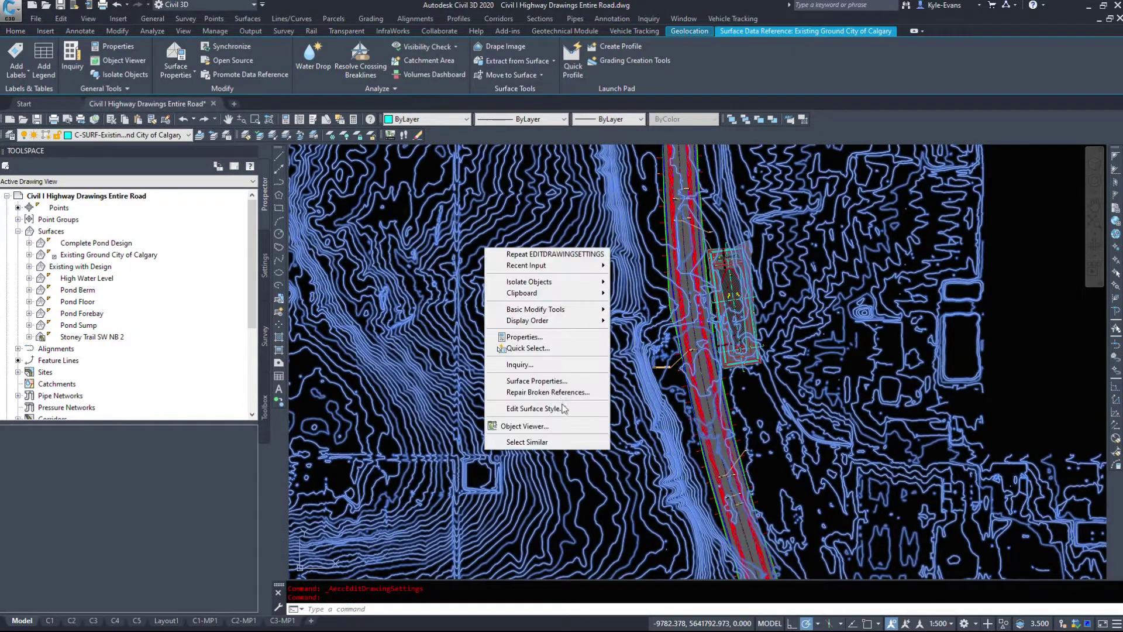
pyautogui.click(563, 408)
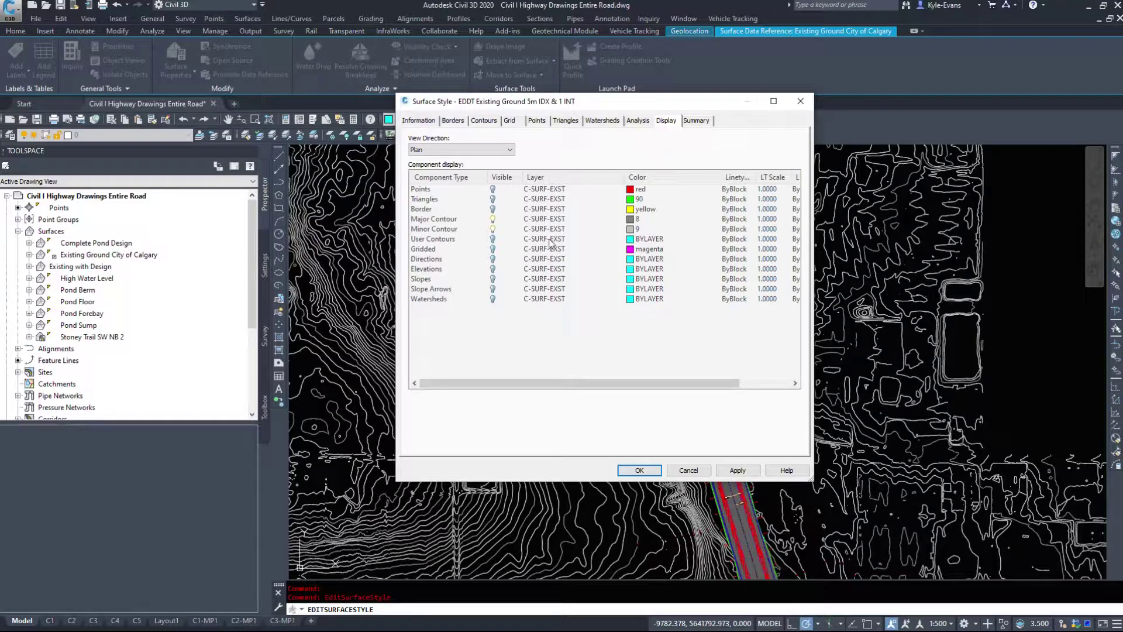
pyautogui.moveTo(464, 104); pyautogui.dragTo(519, 100)
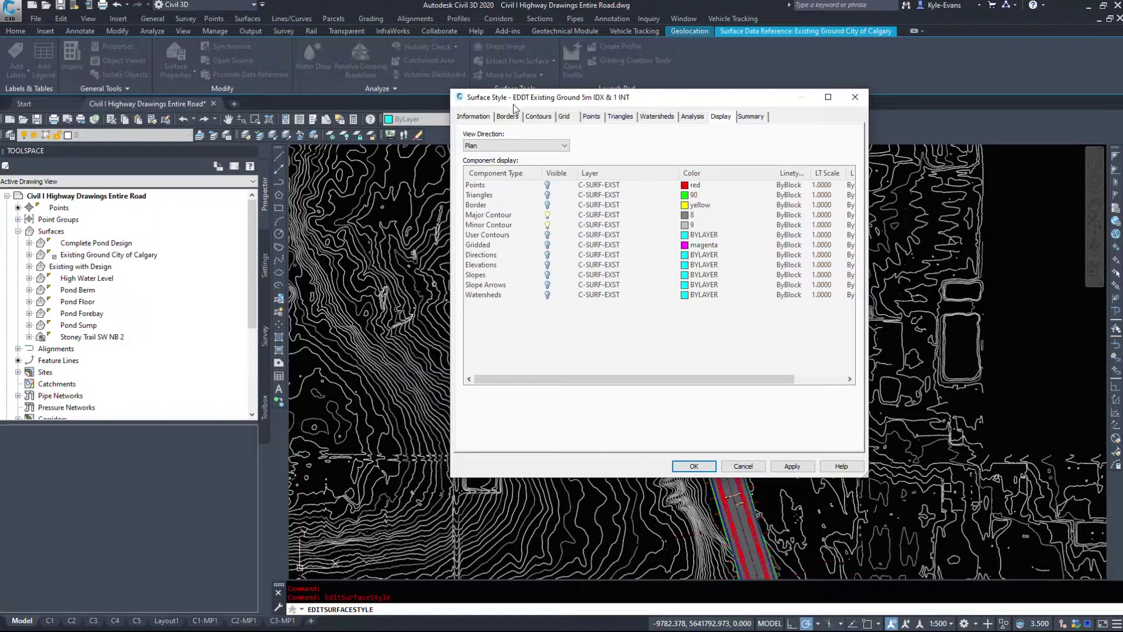
pyautogui.press('Return')
pyautogui.scroll(5, 627, 302)
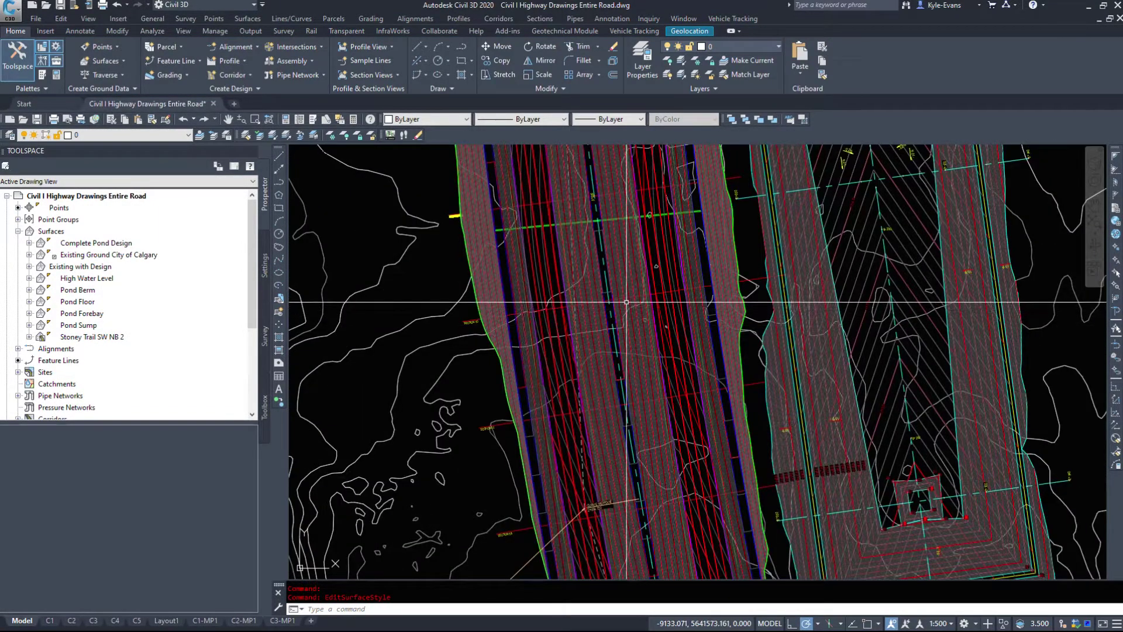
pyautogui.click(626, 302)
pyautogui.rightClick(627, 303)
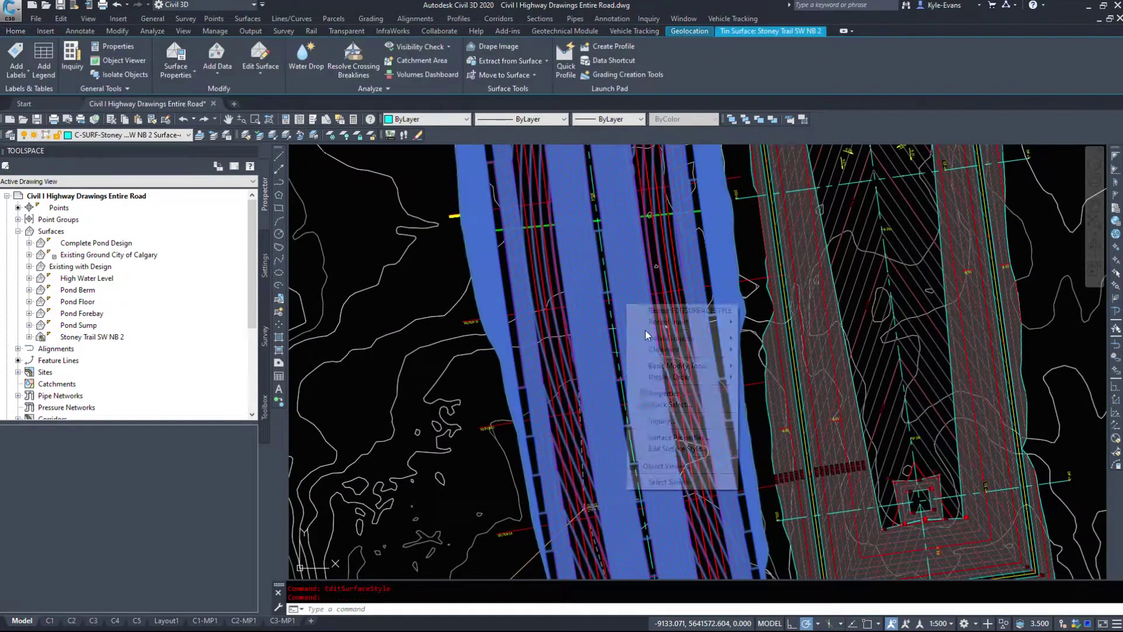
pyautogui.click(694, 448)
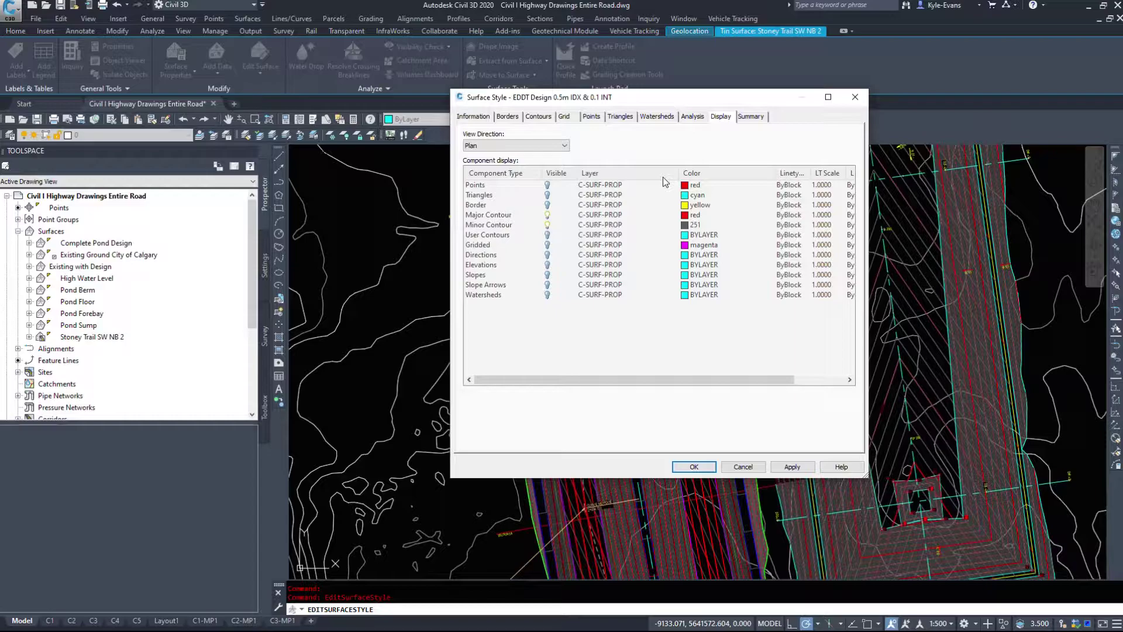
pyautogui.press('Return')
pyautogui.scroll(-5, 645, 204)
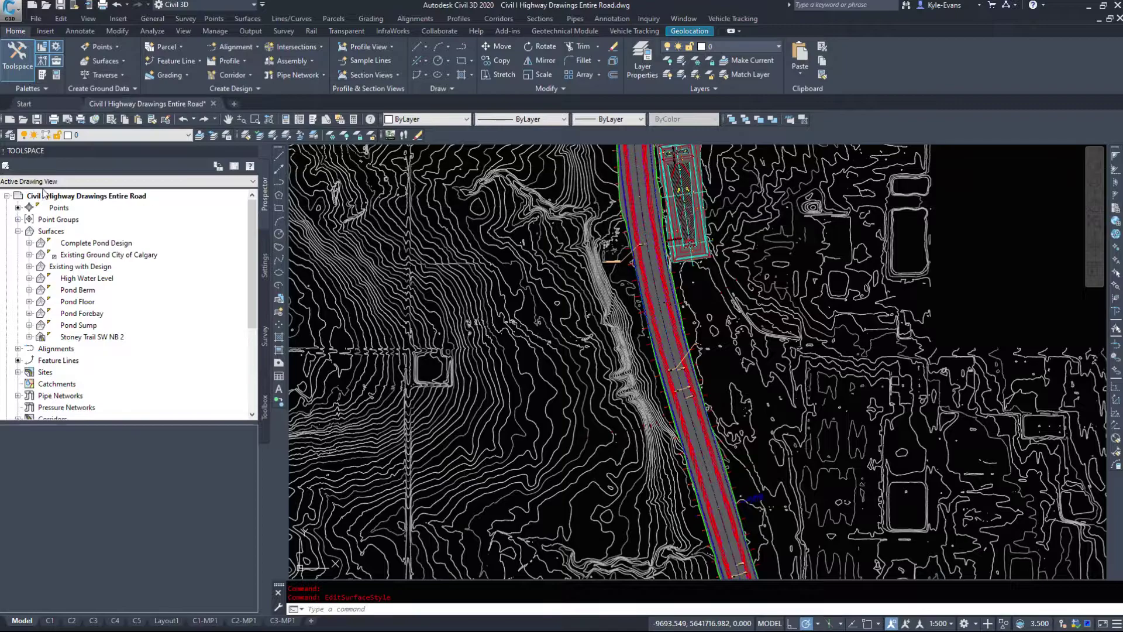
# Step: Scroll through the layer dropdown, then open the Layer Properties Manager from the Home ribbon
pyautogui.click(125, 137)
pyautogui.scroll(-4, 103, 317)
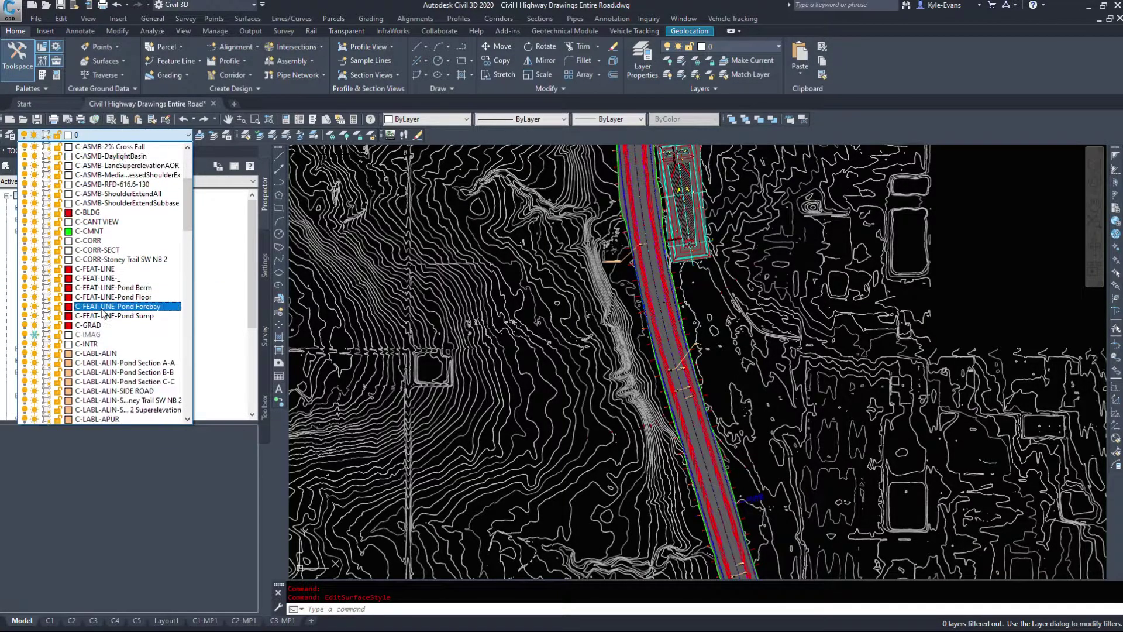
pyautogui.scroll(-15, 103, 318)
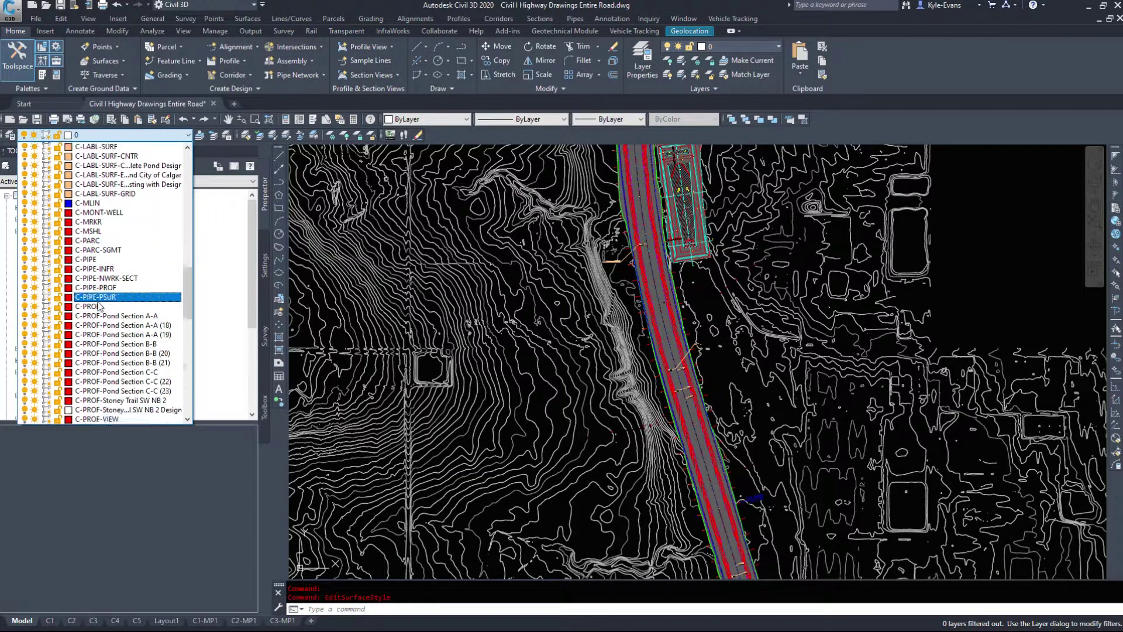
pyautogui.scroll(-5, 100, 264)
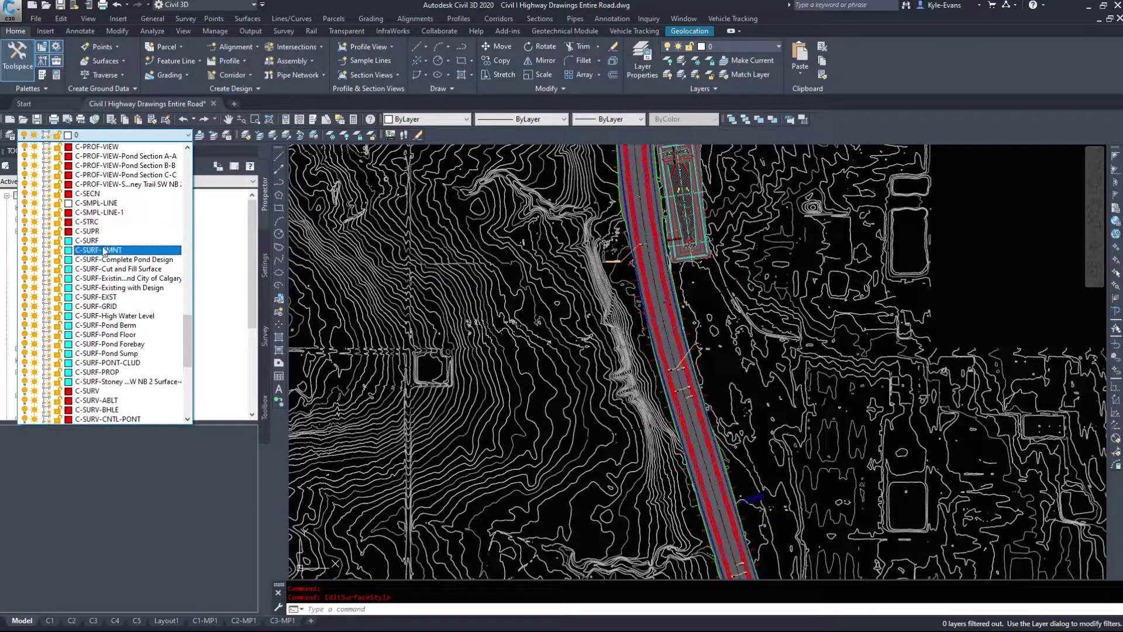
pyautogui.click(559, 459)
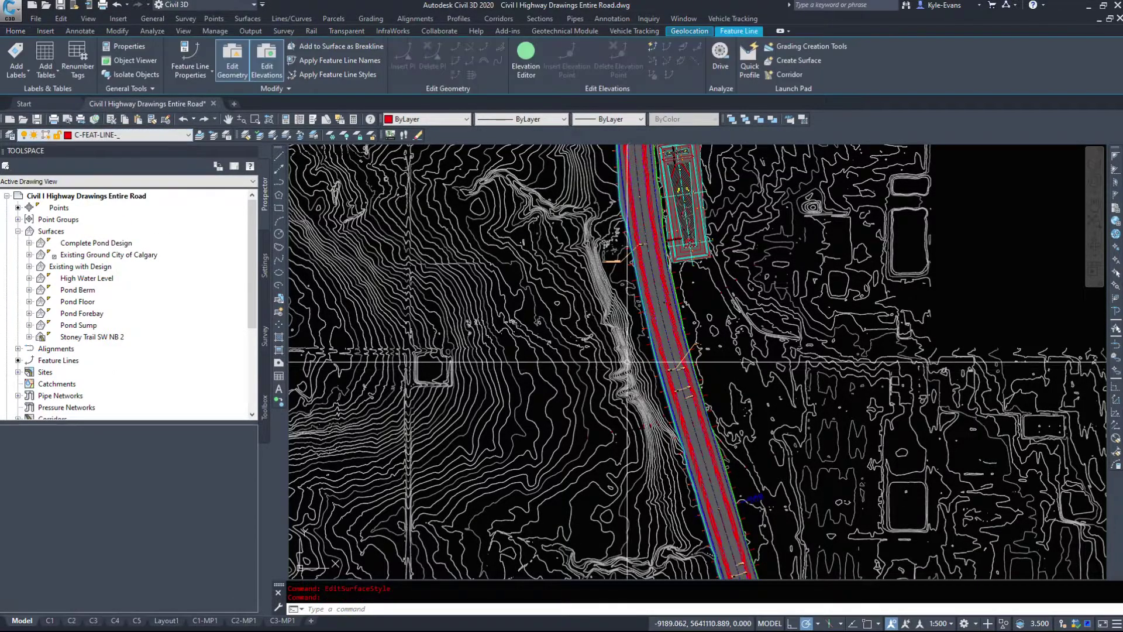
pyautogui.press('Escape')
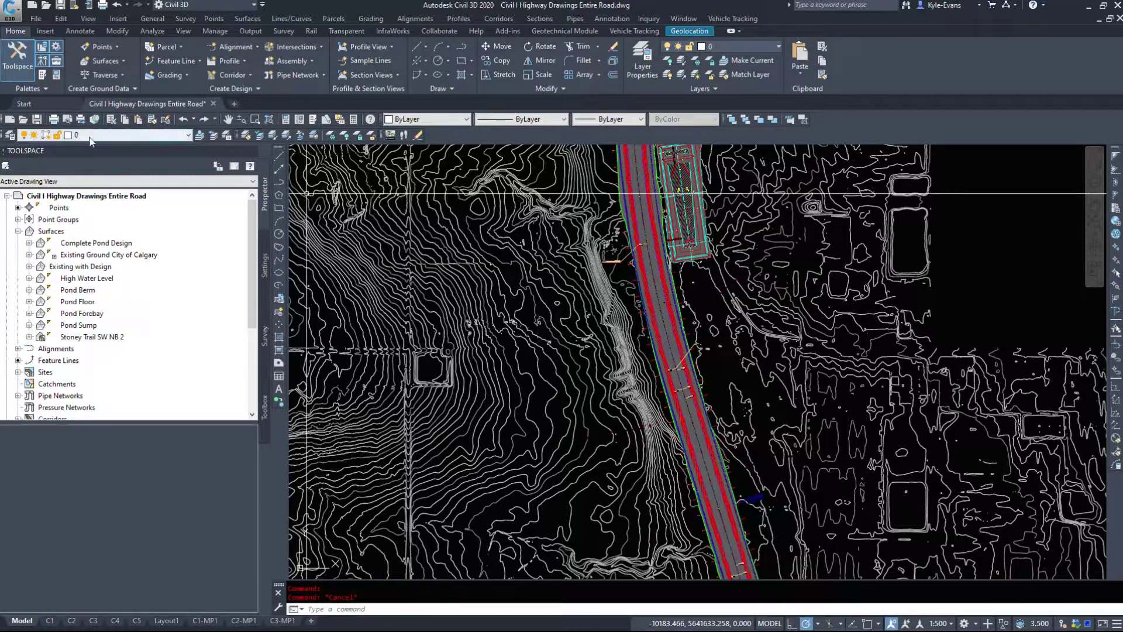
pyautogui.click(642, 58)
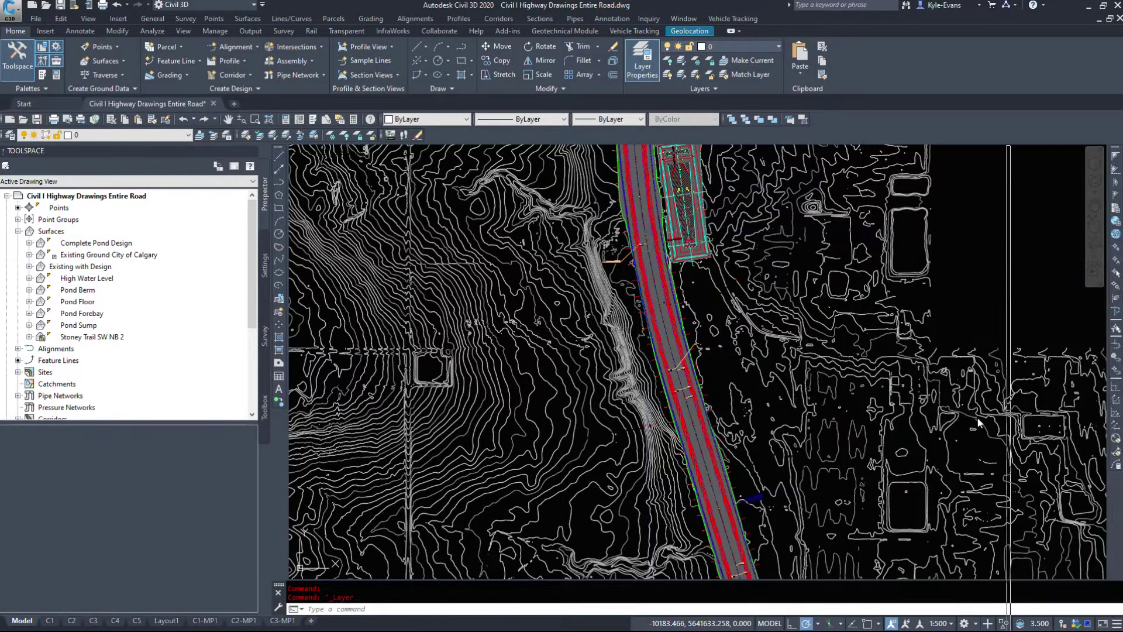
# Step: Try freezing C-SURF-EXST to hide the existing contours, then thaw it to restore them
pyautogui.scroll(-15, 826, 426)
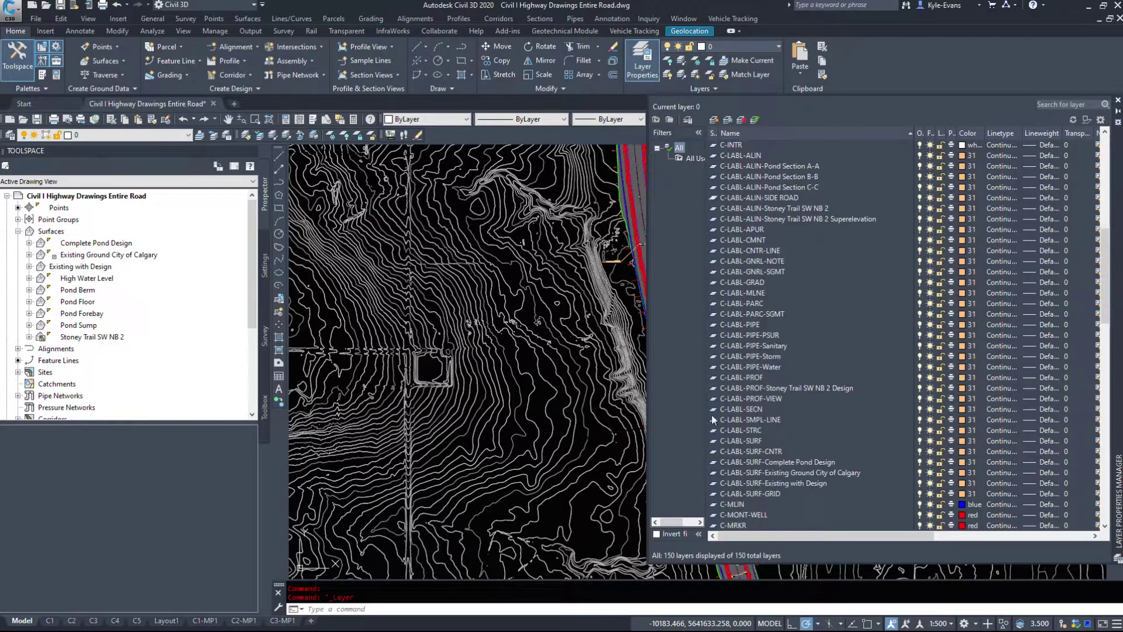
pyautogui.scroll(-13, 799, 378)
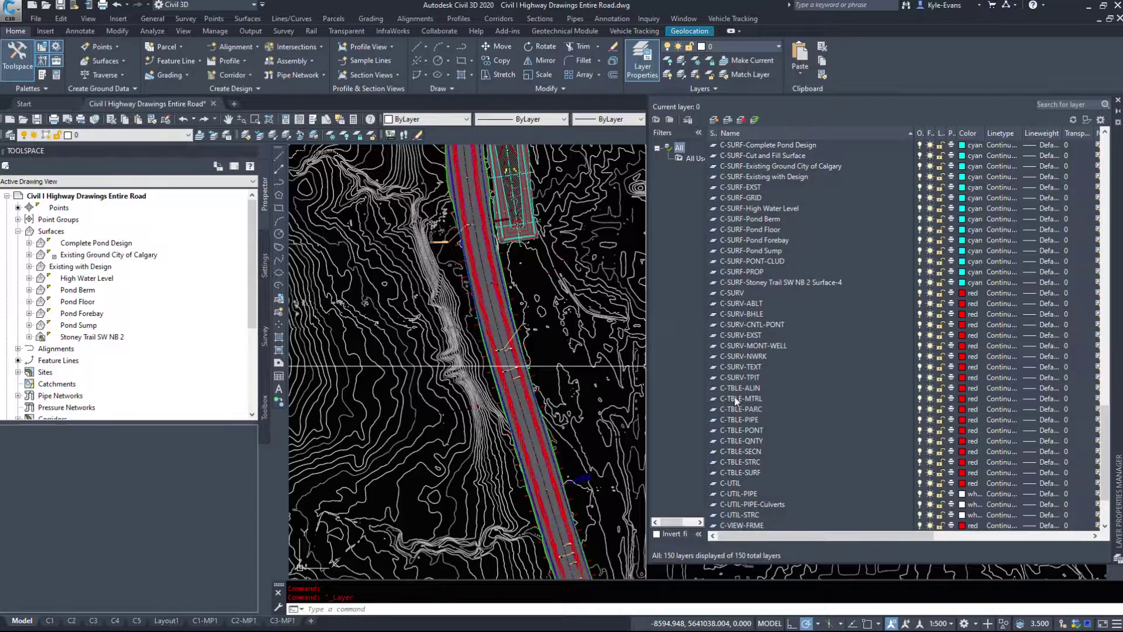
pyautogui.scroll(3, 749, 328)
pyautogui.click(730, 218)
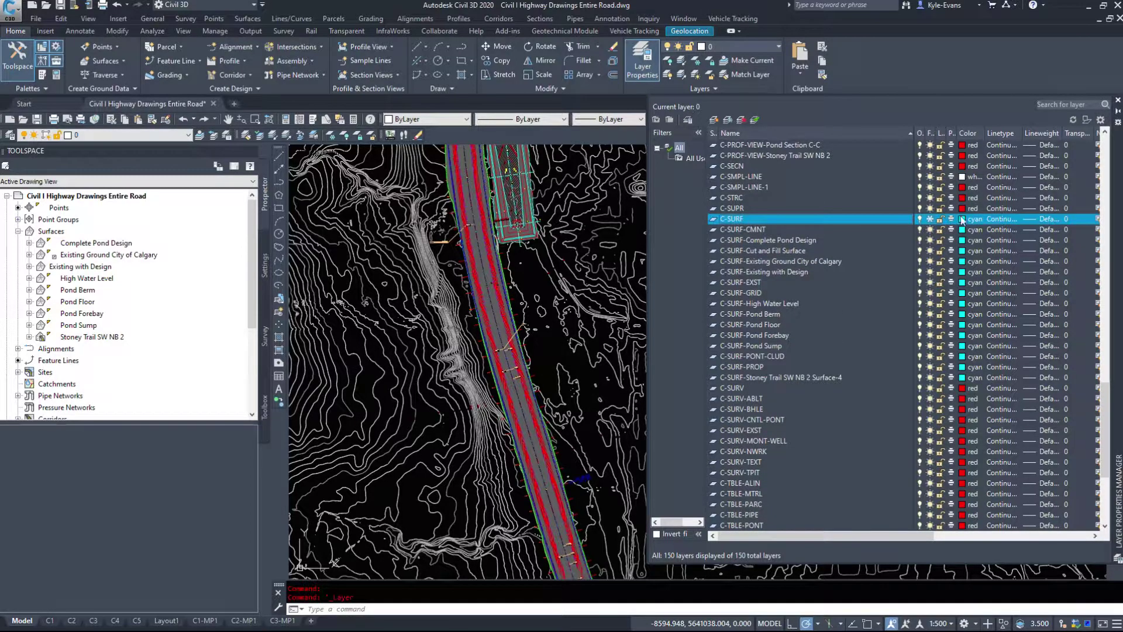
pyautogui.click(749, 283)
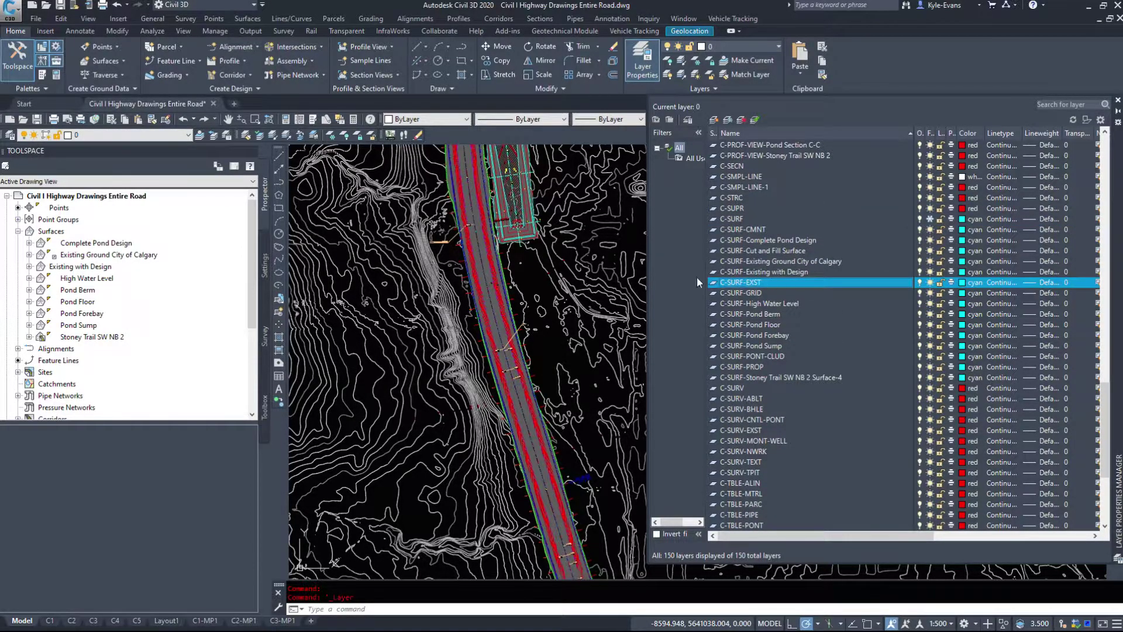
pyautogui.click(930, 282)
pyautogui.moveTo(401, 185); pyautogui.dragTo(375, 299, button='middle')
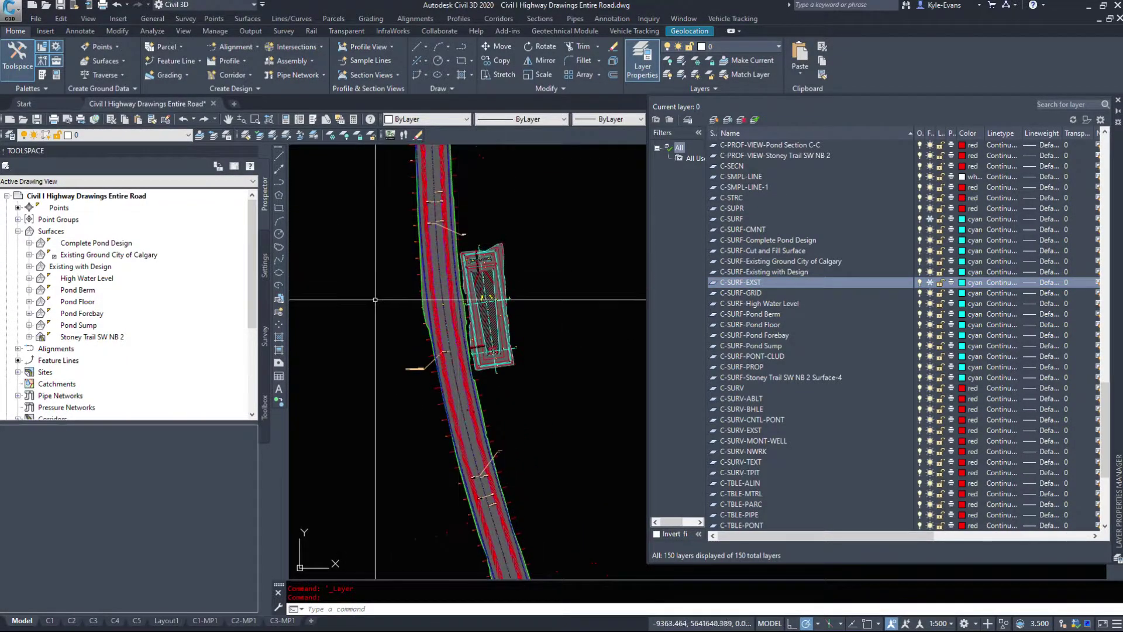
pyautogui.scroll(-5, 375, 299)
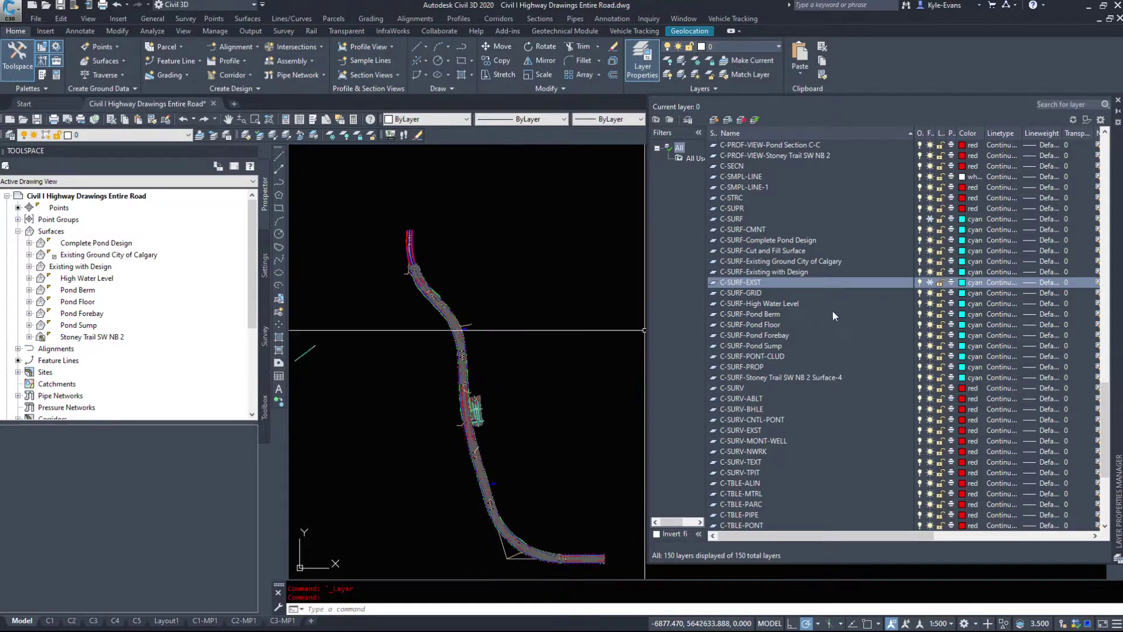
pyautogui.click(779, 261)
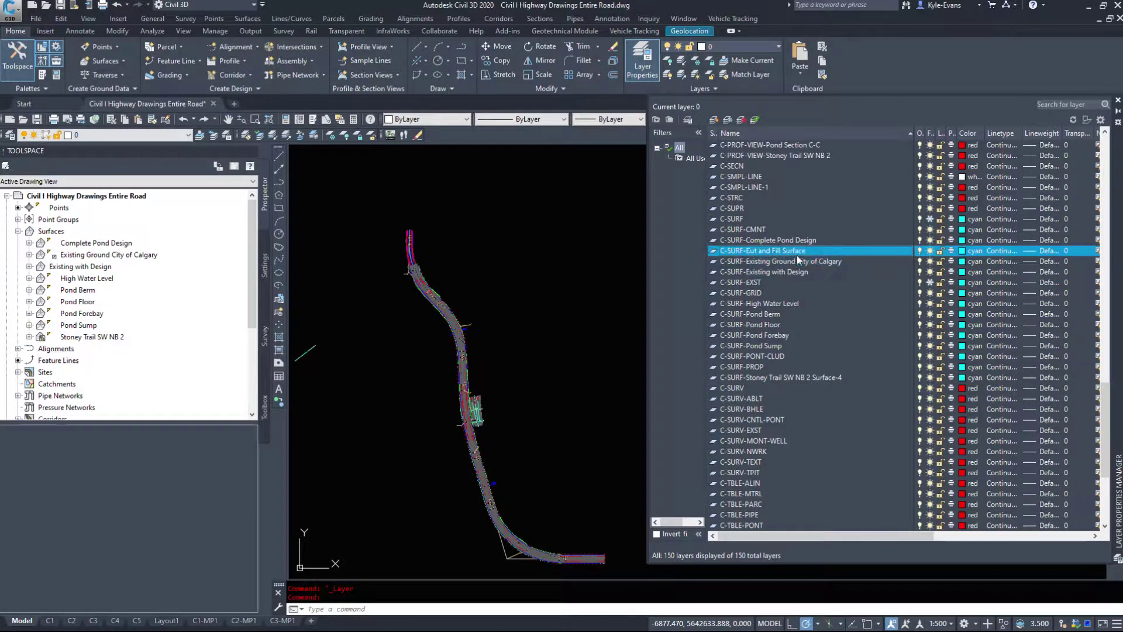
pyautogui.click(766, 282)
pyautogui.click(921, 285)
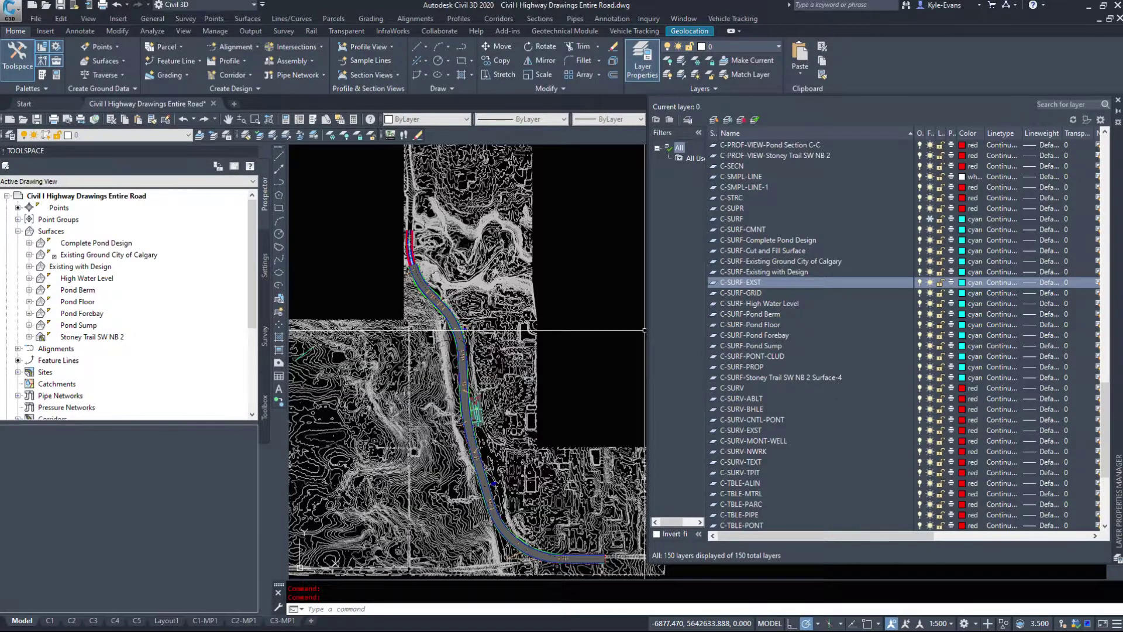
# Step: Freeze the C-SURF-PROP layer to hide the proposed road surface
pyautogui.moveTo(594, 259); pyautogui.dragTo(607, 329, button='middle')
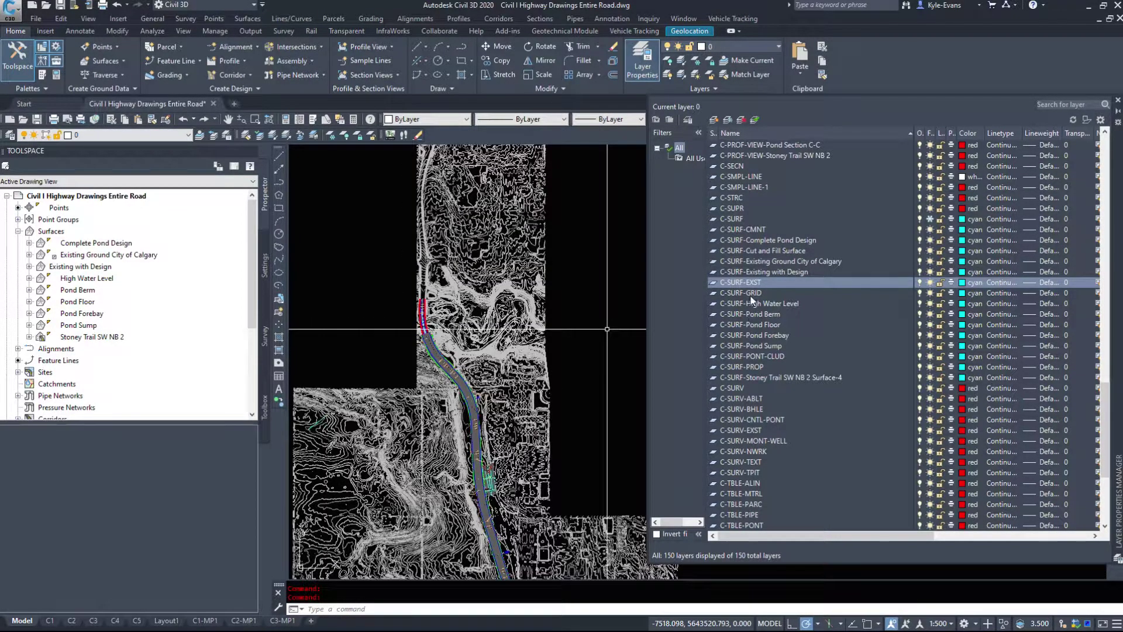
pyautogui.click(749, 366)
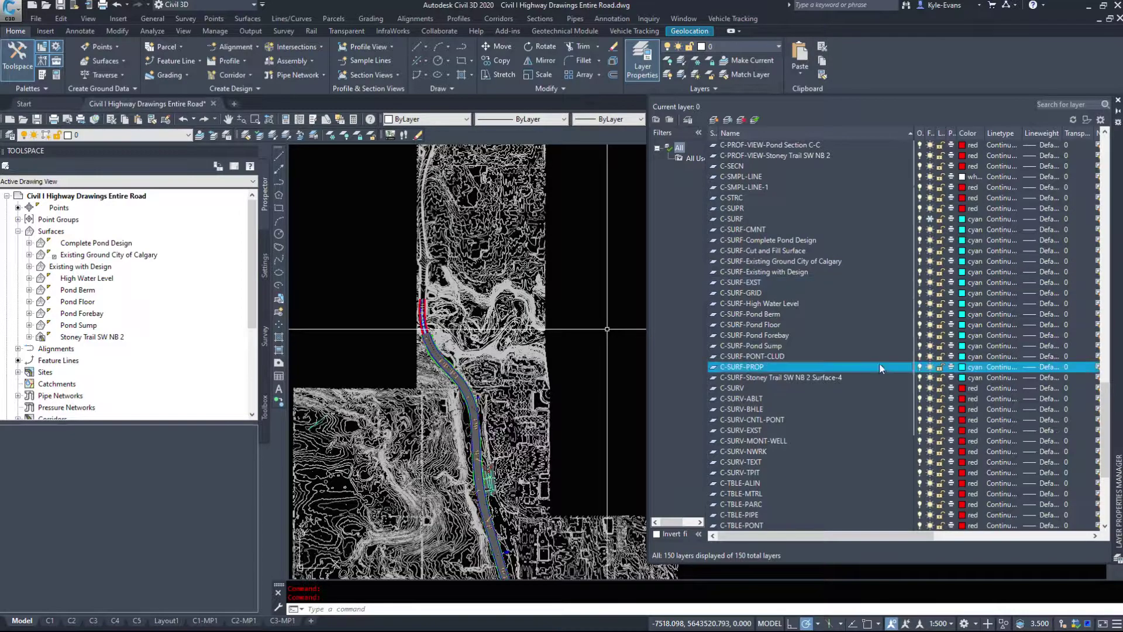
pyautogui.click(930, 367)
pyautogui.scroll(10, 478, 404)
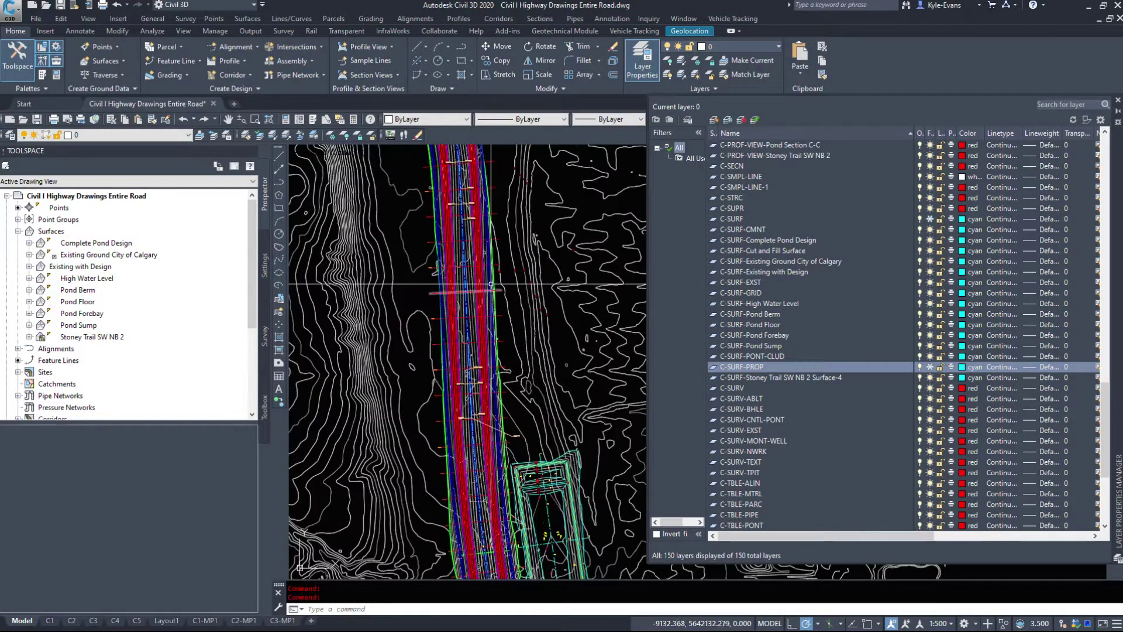
pyautogui.scroll(-3, 364, 330)
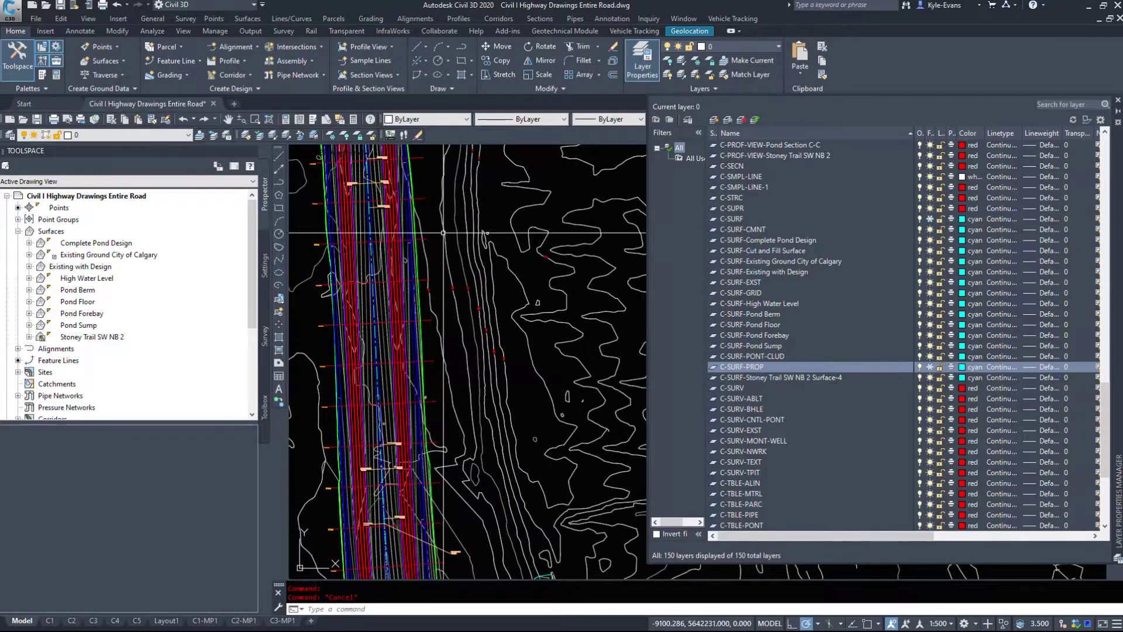
# Step: Check the corridor in the drawing, clearing stray selections, and collapse the surfaces list
pyautogui.click(380, 242)
pyautogui.press('Escape')
pyautogui.scroll(5, 316, 346)
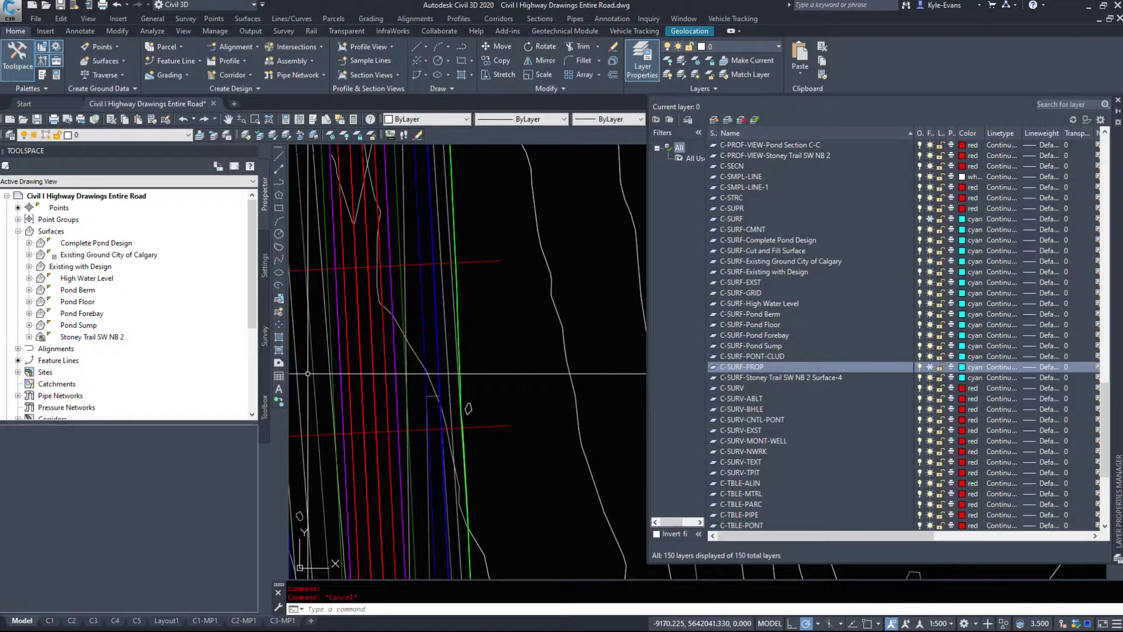
pyautogui.click(316, 347)
pyautogui.scroll(-5, 323, 146)
pyautogui.click(323, 147)
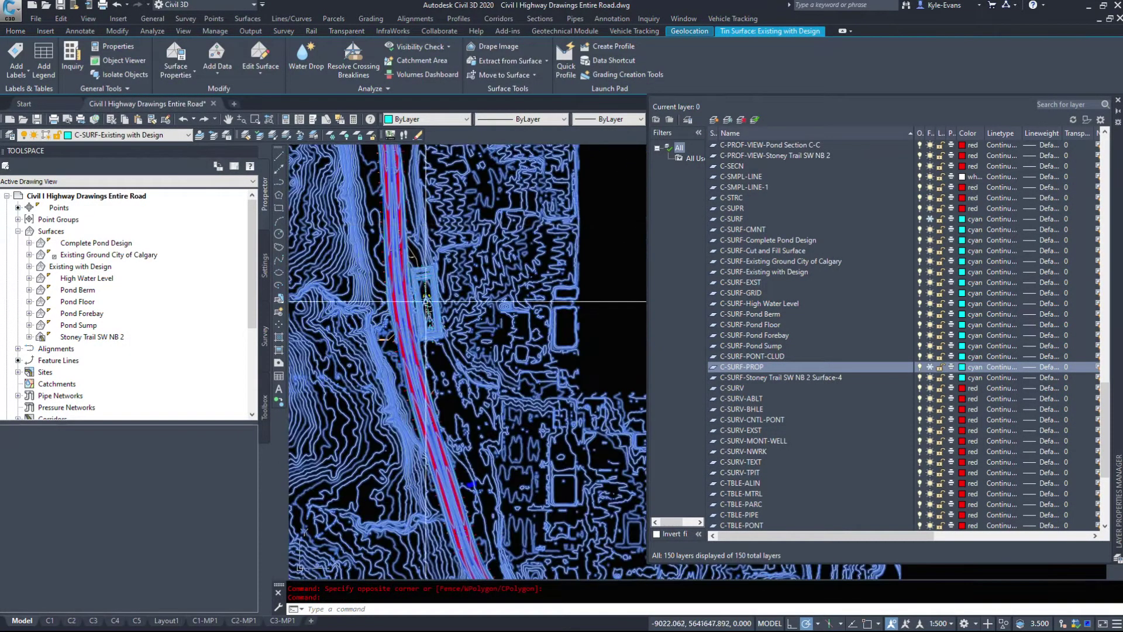
pyautogui.press('Escape')
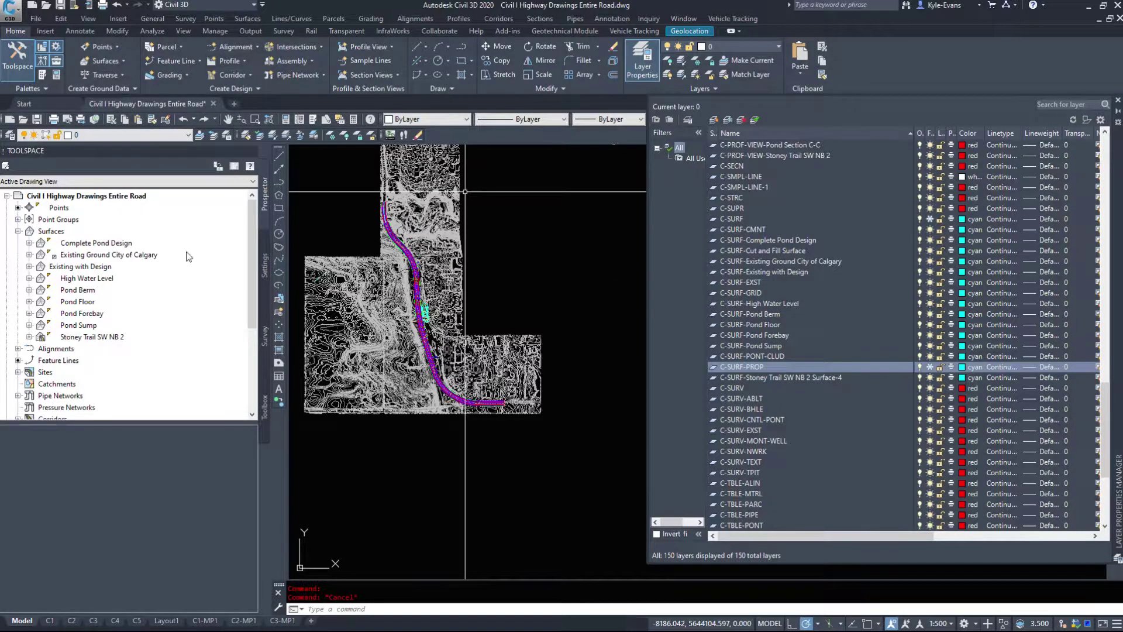
pyautogui.click(17, 231)
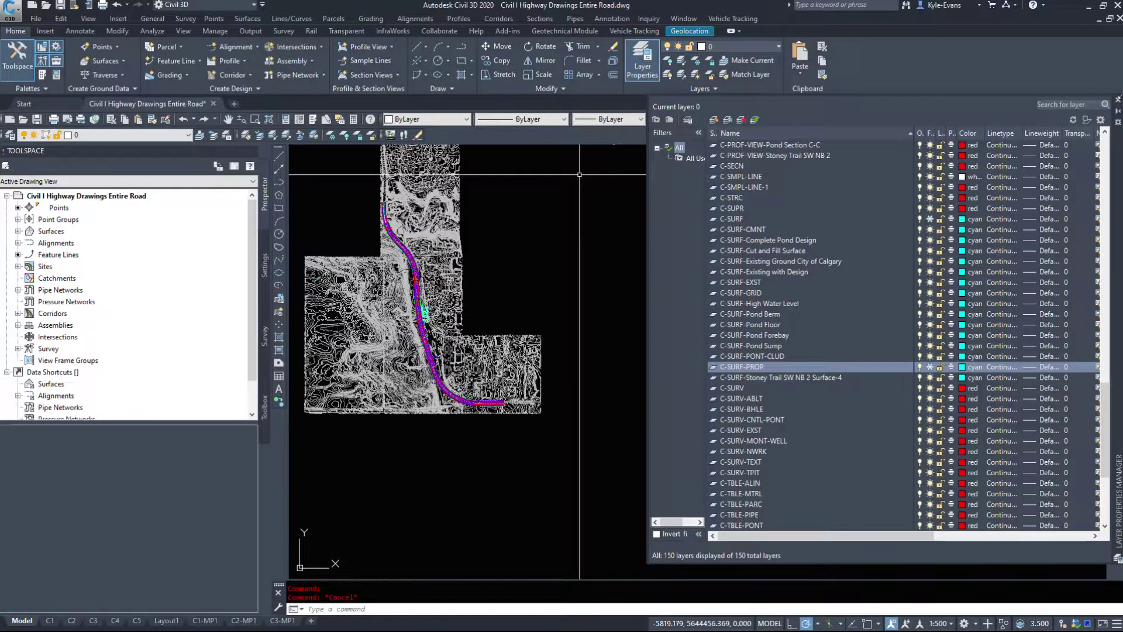
# Step: Close Layer Properties and expand Settings to Alignment's Superelevation Critical Points label styles
pyautogui.click(1117, 101)
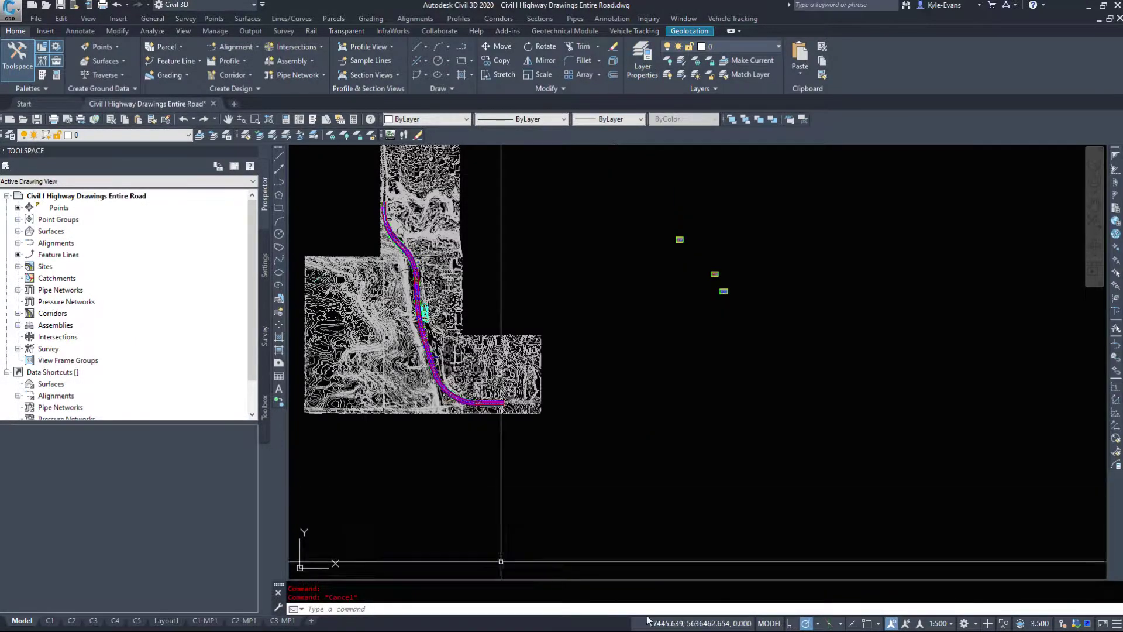
pyautogui.click(265, 264)
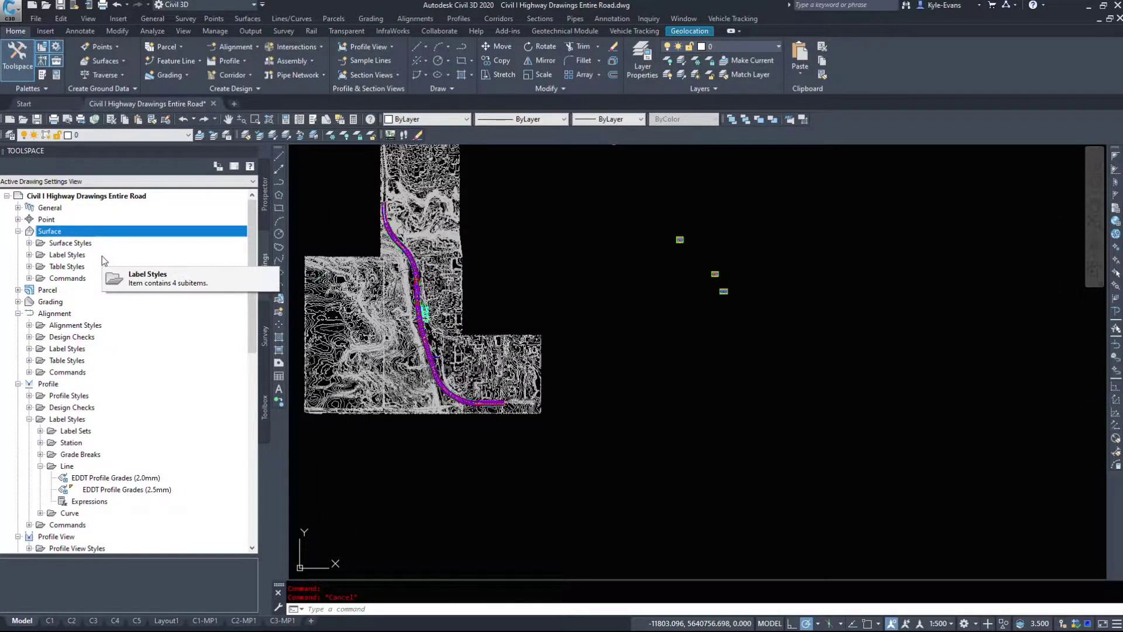
pyautogui.doubleClick(68, 255)
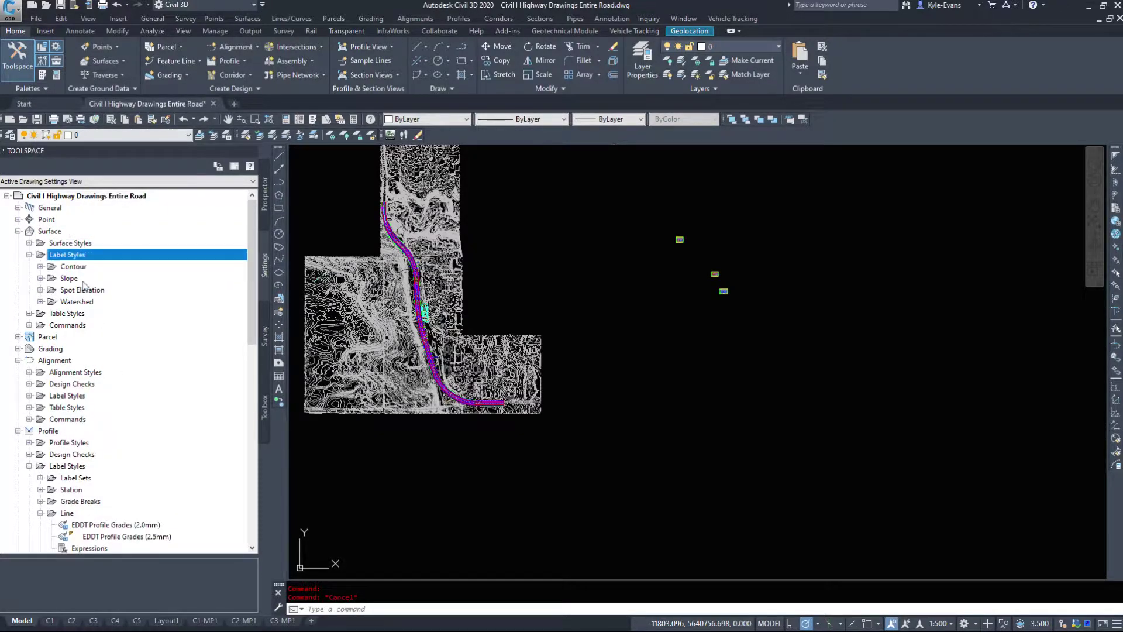
pyautogui.scroll(-4, 118, 318)
pyautogui.scroll(1, 58, 299)
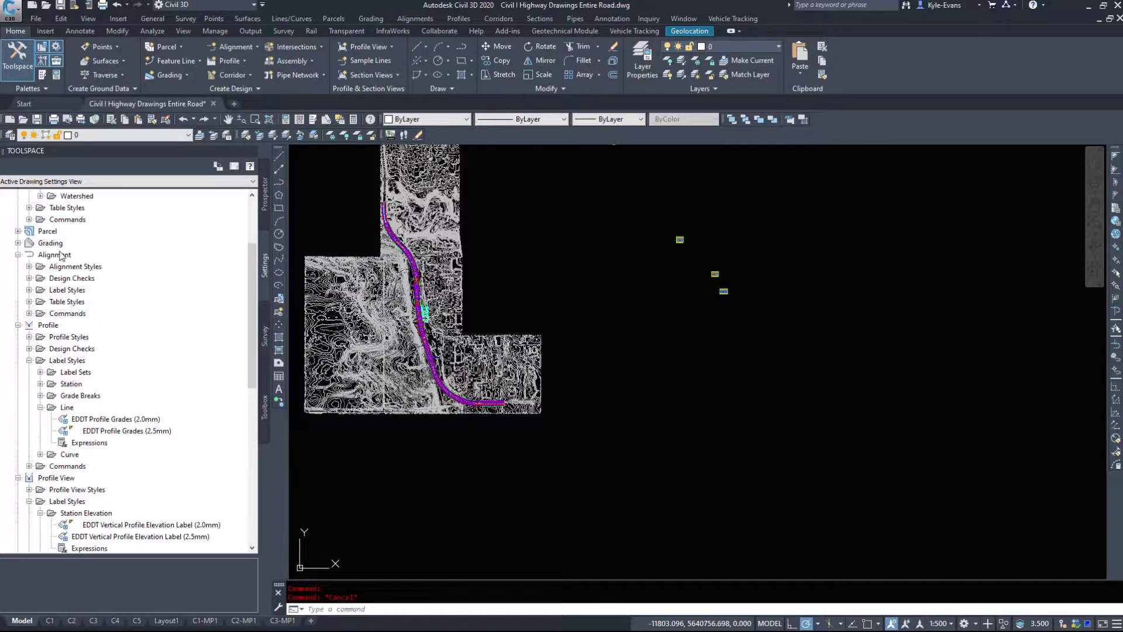
pyautogui.doubleClick(69, 291)
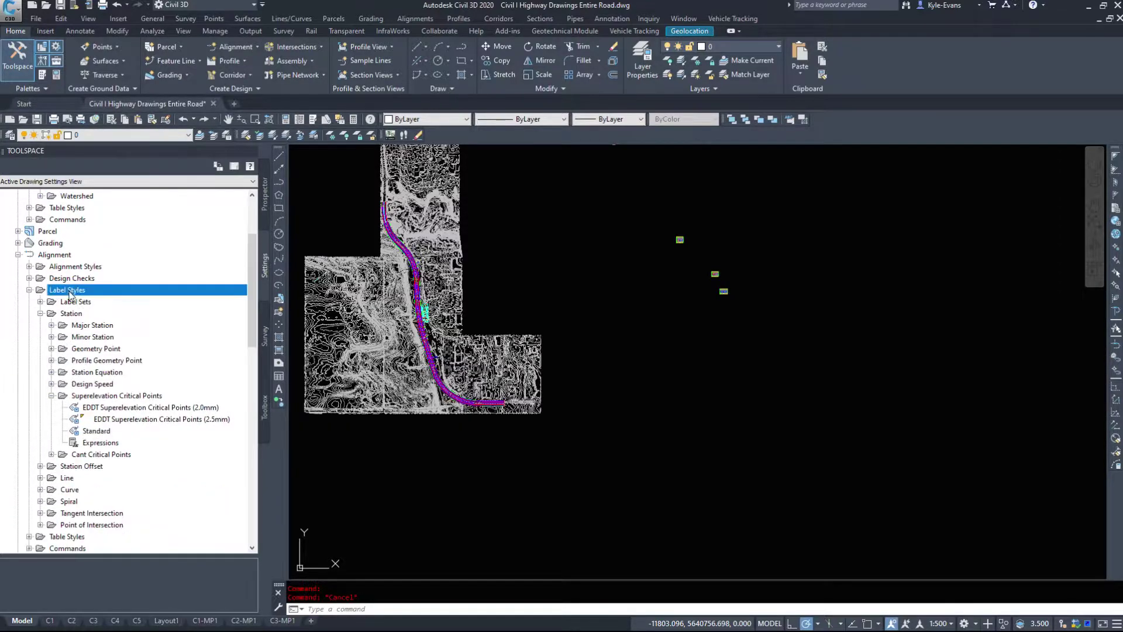
pyautogui.click(112, 407)
pyautogui.scroll(-1, 88, 403)
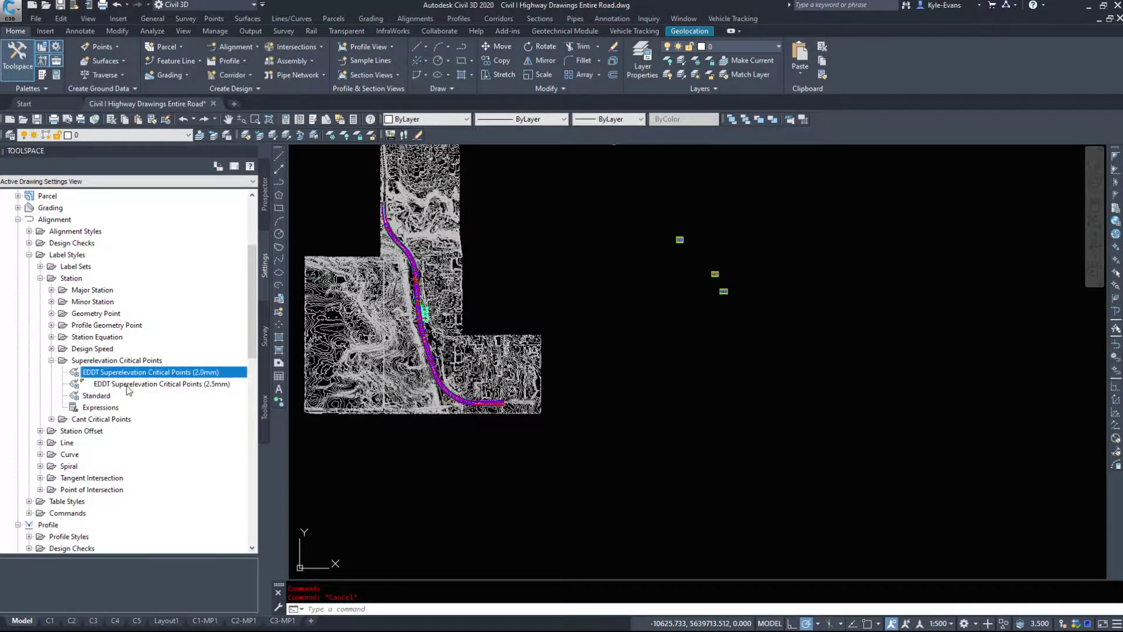
pyautogui.rightClick(93, 361)
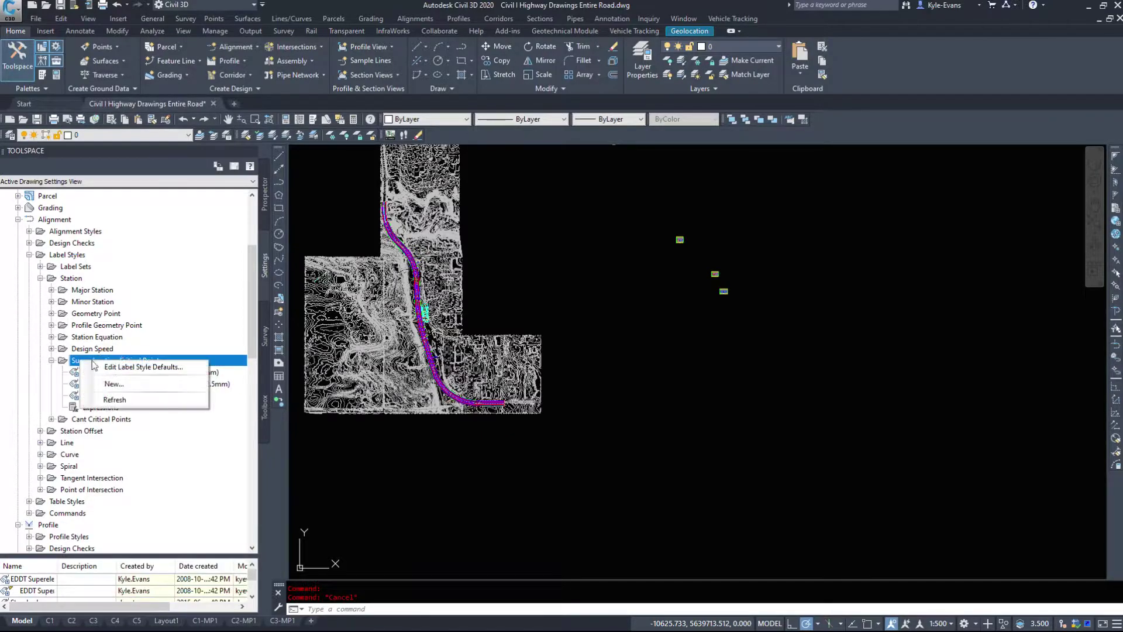
pyautogui.rightClick(144, 362)
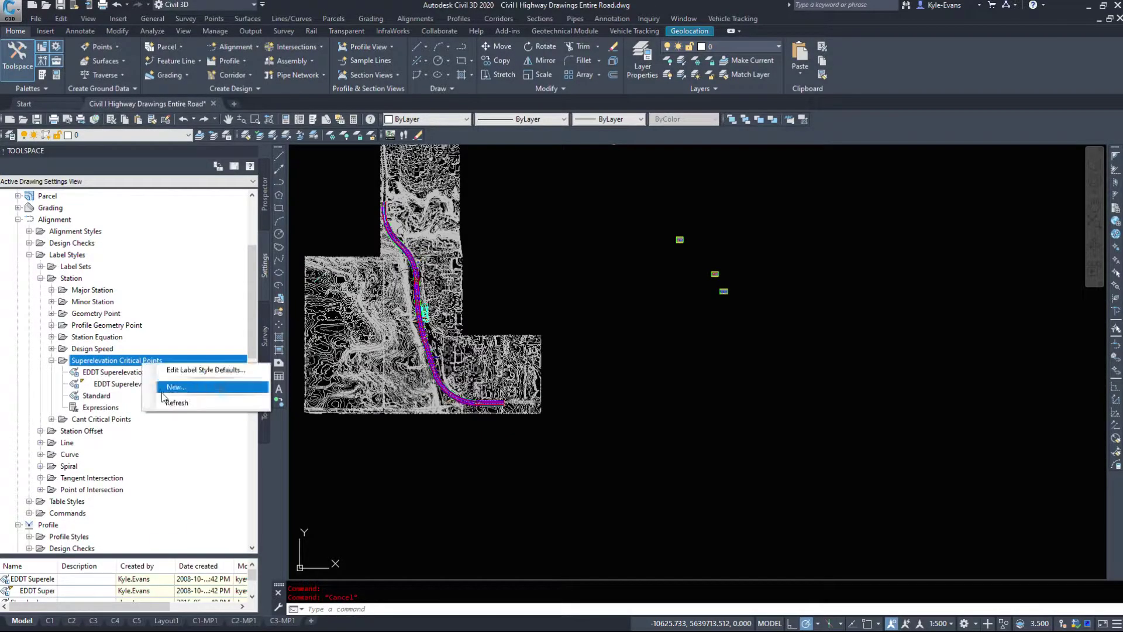
pyautogui.click(169, 387)
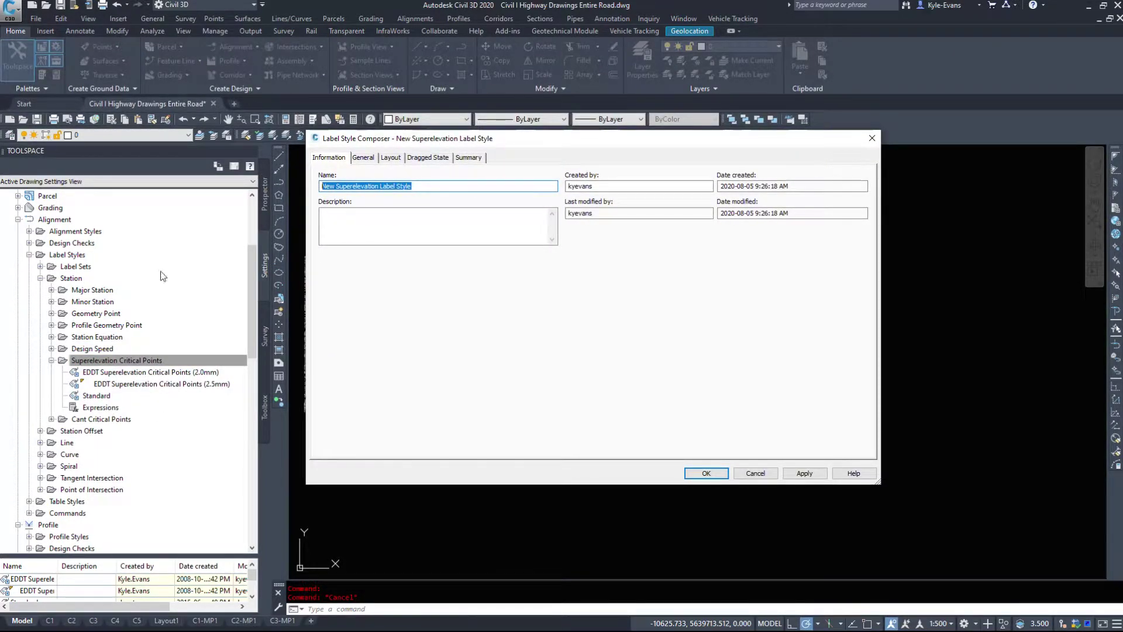
pyautogui.click(755, 474)
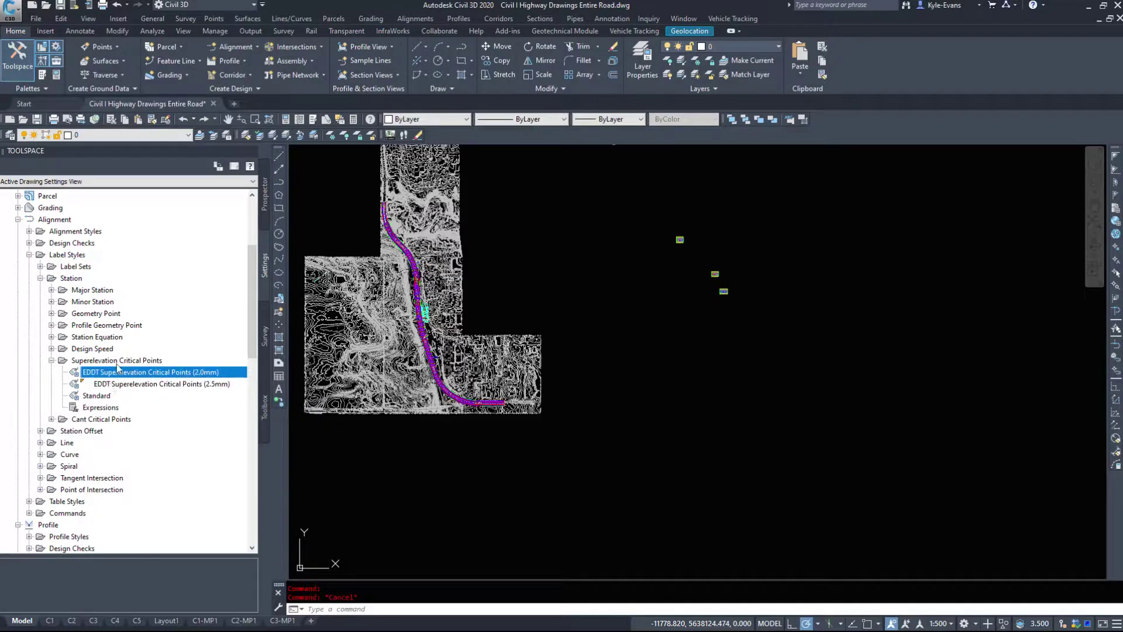
# Step: Create a new child style under EDDT Superelevation Critical Points (2.0mm)
pyautogui.rightClick(166, 371)
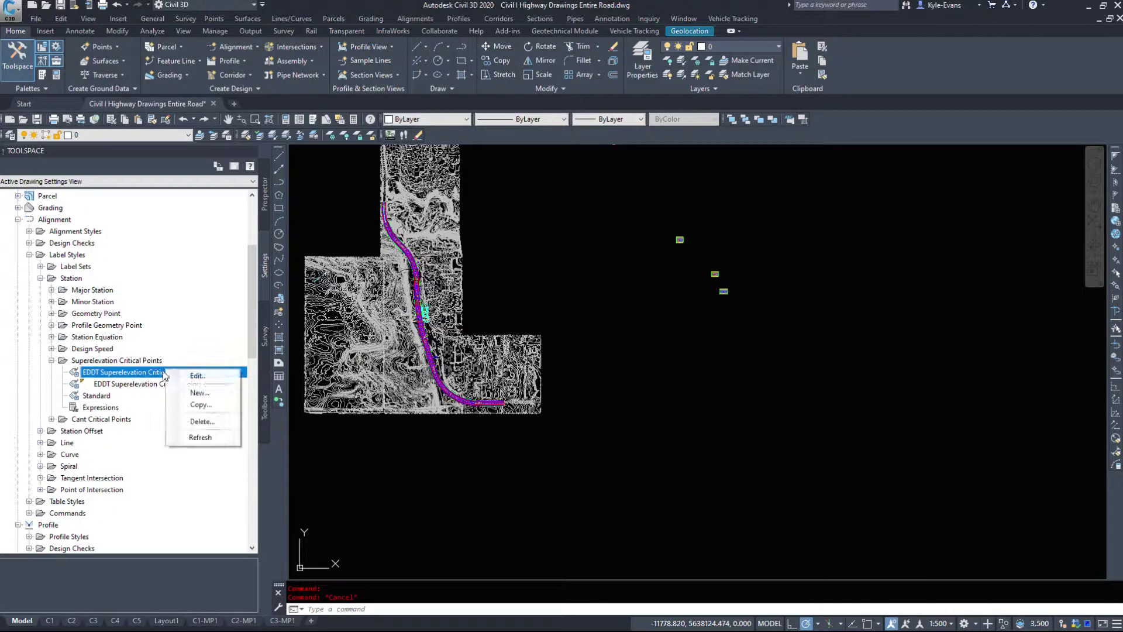
pyautogui.click(209, 393)
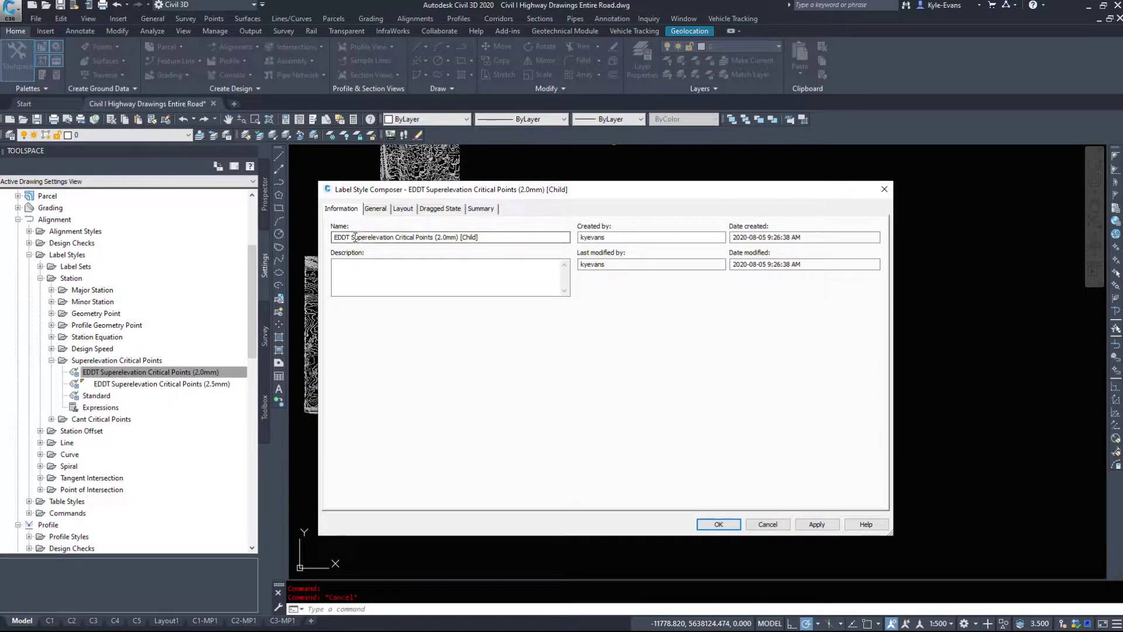
pyautogui.moveTo(352, 236); pyautogui.dragTo(480, 238)
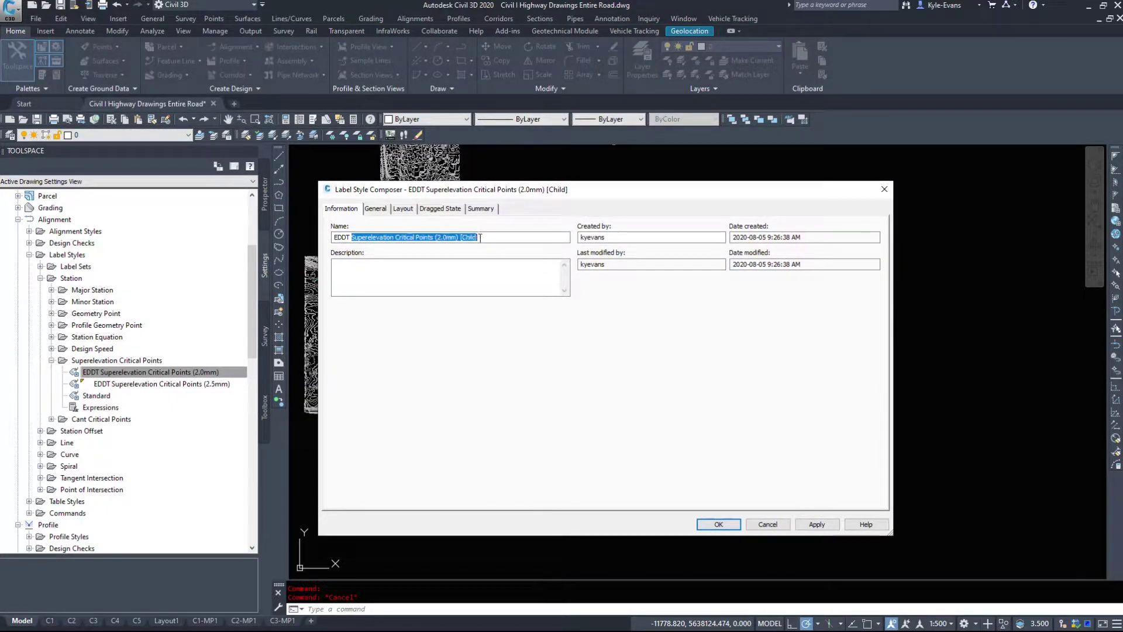
pyautogui.click(496, 241)
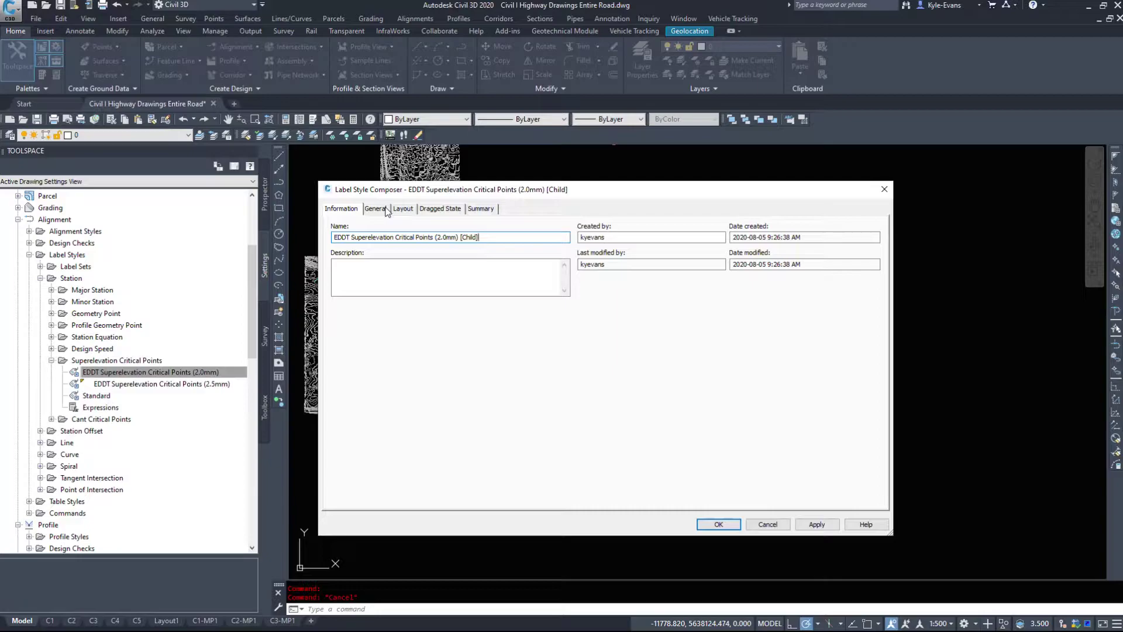
# Step: Inspect the new style's General and Layout tabs and its text component properties
pyautogui.click(386, 212)
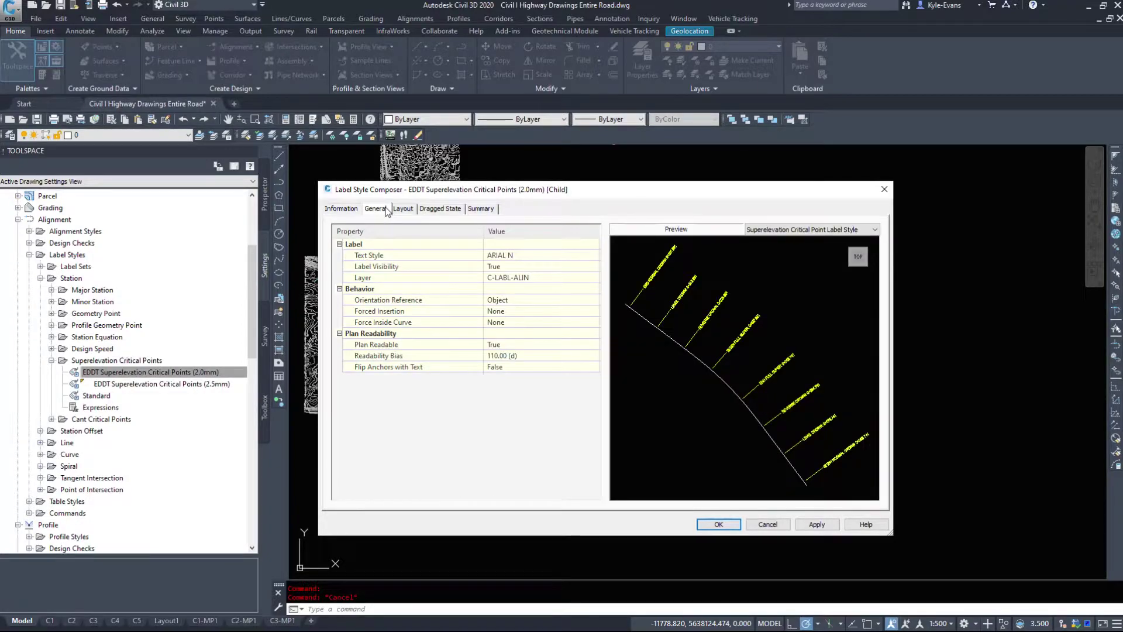
pyautogui.click(404, 210)
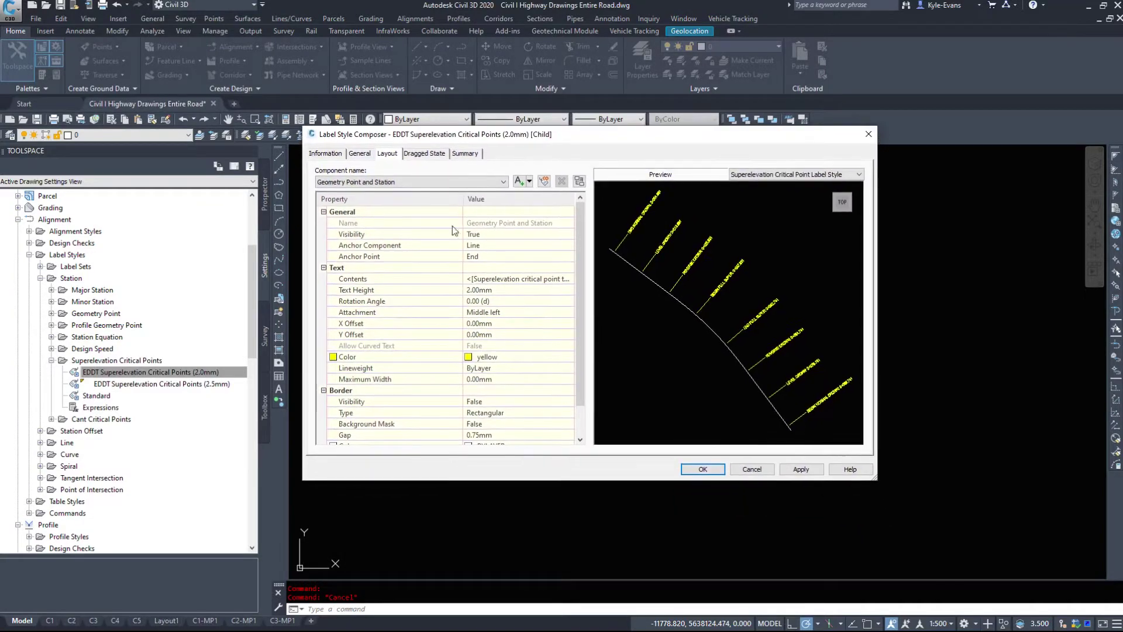
pyautogui.click(453, 225)
pyautogui.click(489, 346)
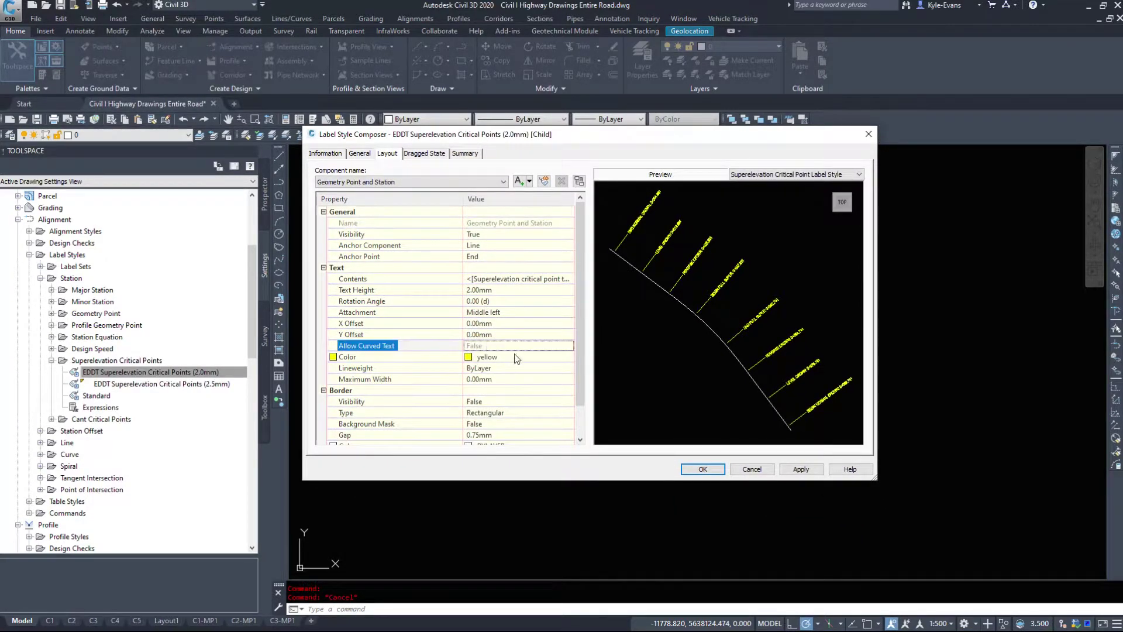
pyautogui.scroll(-1, 489, 346)
pyautogui.scroll(1, 489, 346)
# Step: Inspect the Line component's end point anchor, length type and offset settings
pyautogui.click(388, 182)
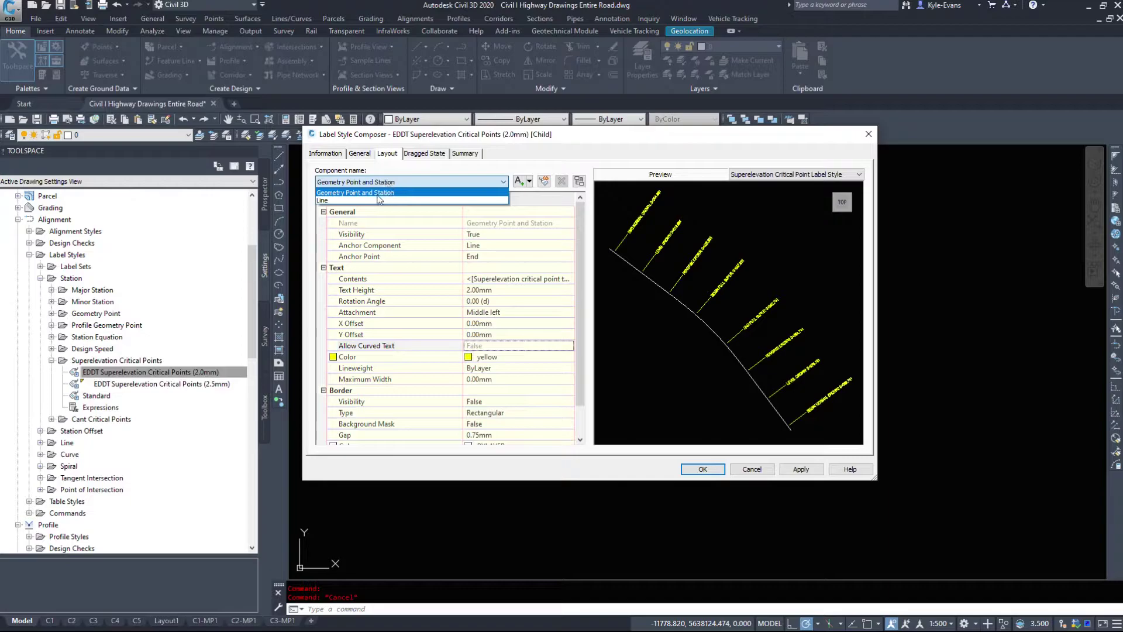
pyautogui.click(380, 202)
pyautogui.click(478, 280)
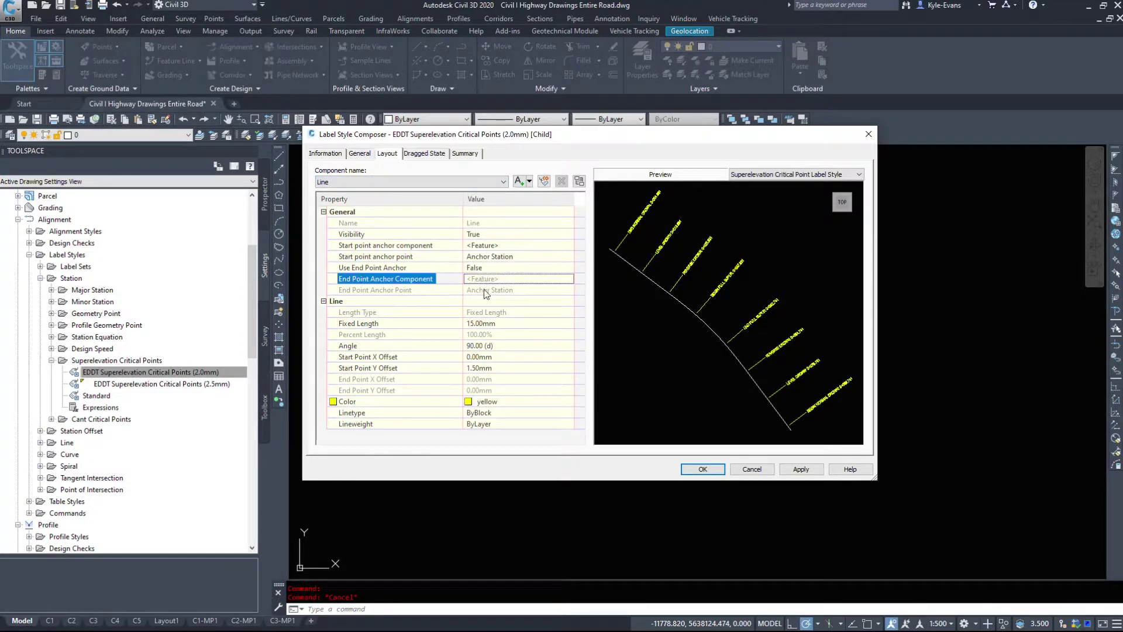
pyautogui.click(484, 290)
pyautogui.click(483, 334)
pyautogui.click(483, 312)
pyautogui.click(472, 379)
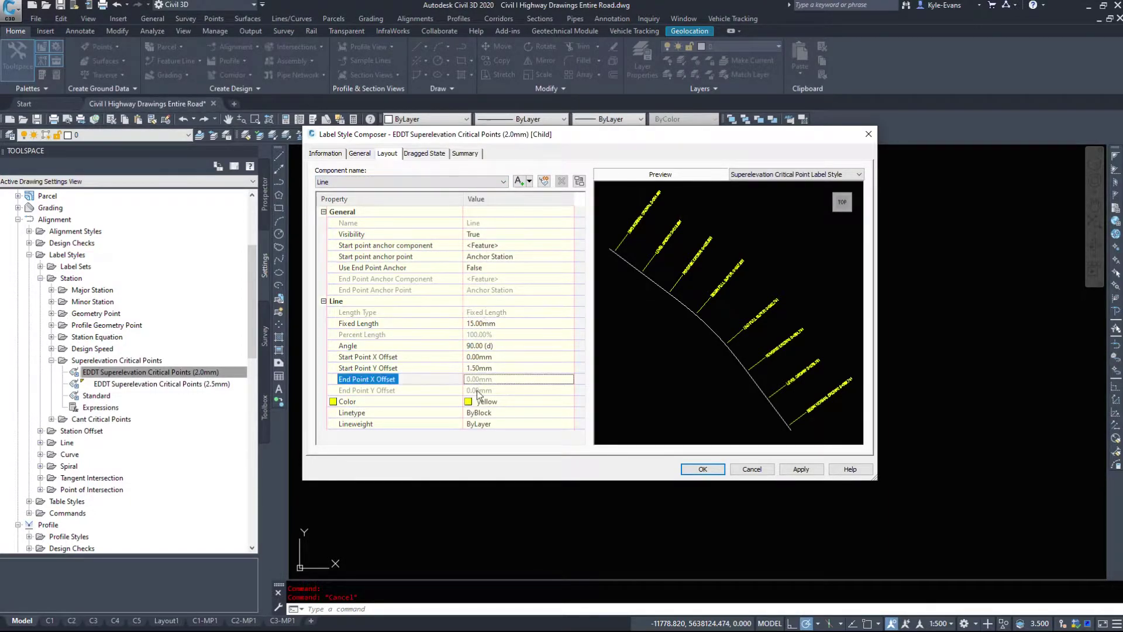
pyautogui.click(474, 390)
pyautogui.click(486, 223)
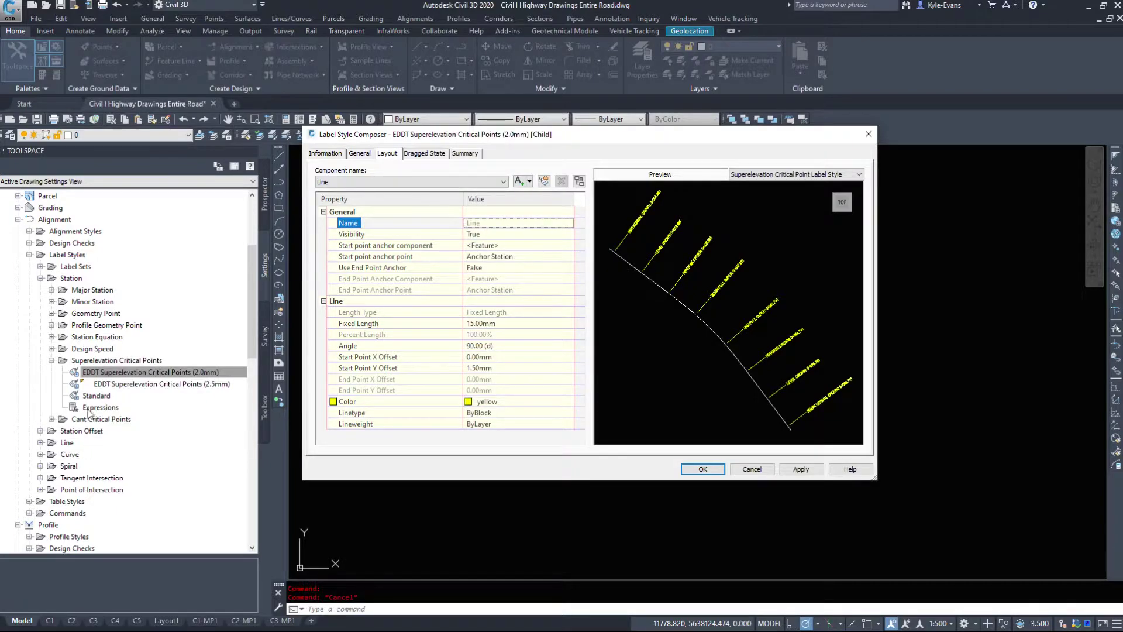
# Step: Move through the composer tabs to the Information tab with the style's name
pyautogui.click(359, 154)
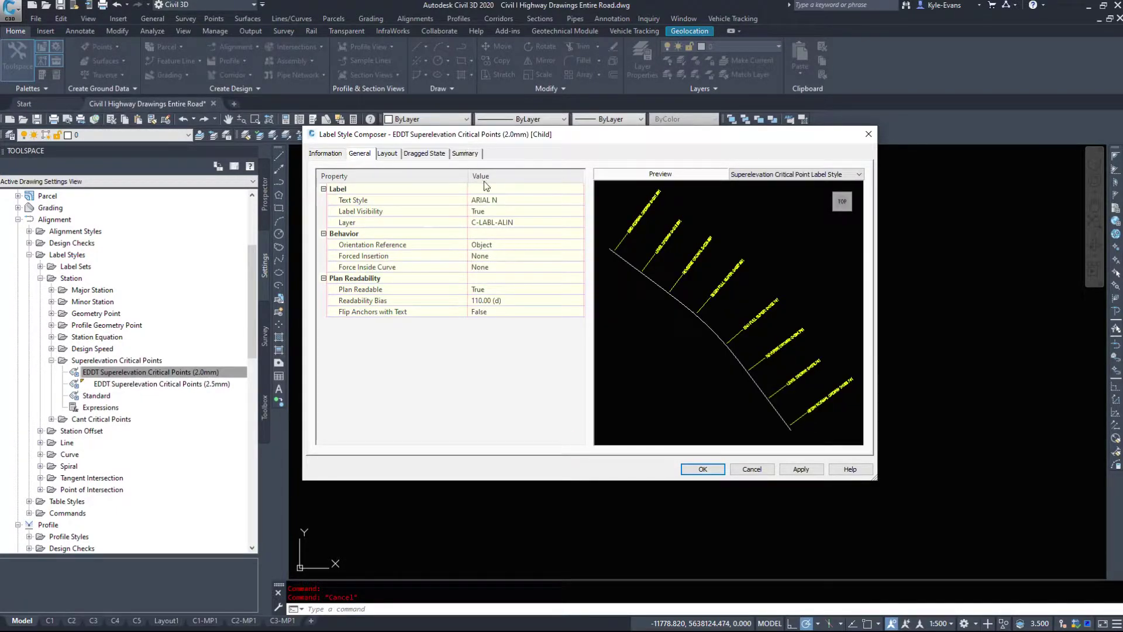
pyautogui.click(388, 154)
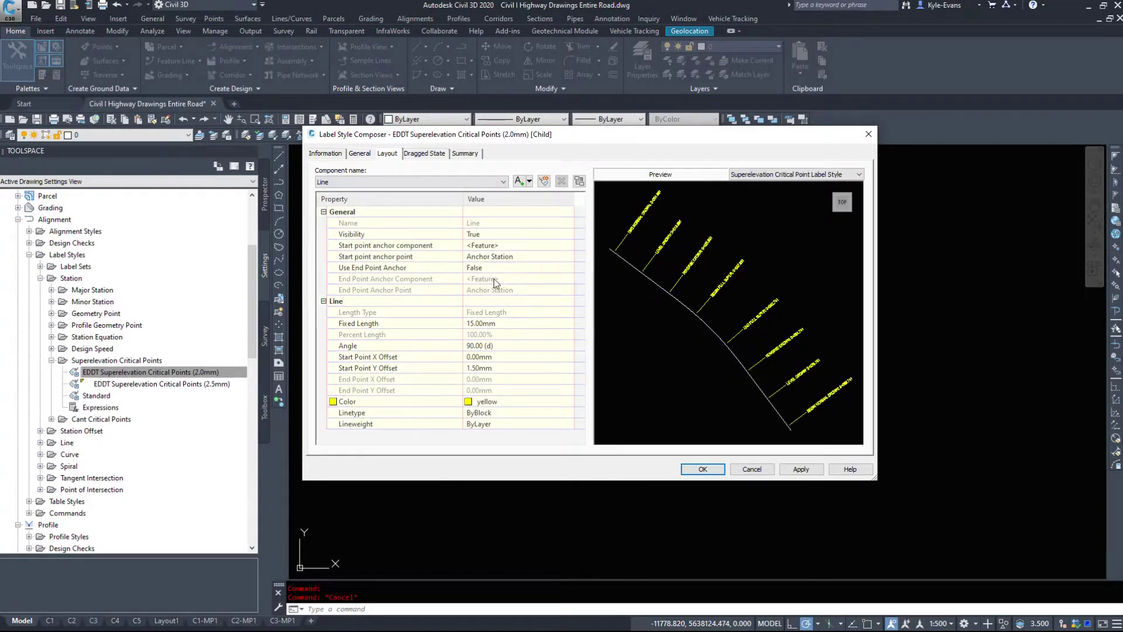
pyautogui.click(357, 151)
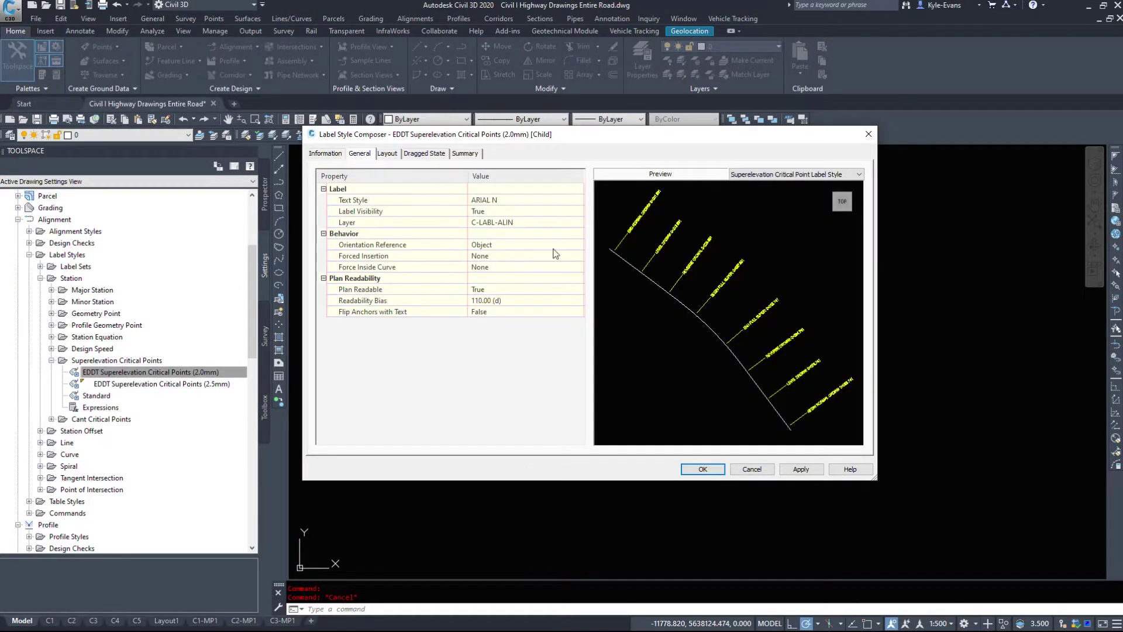
pyautogui.click(395, 155)
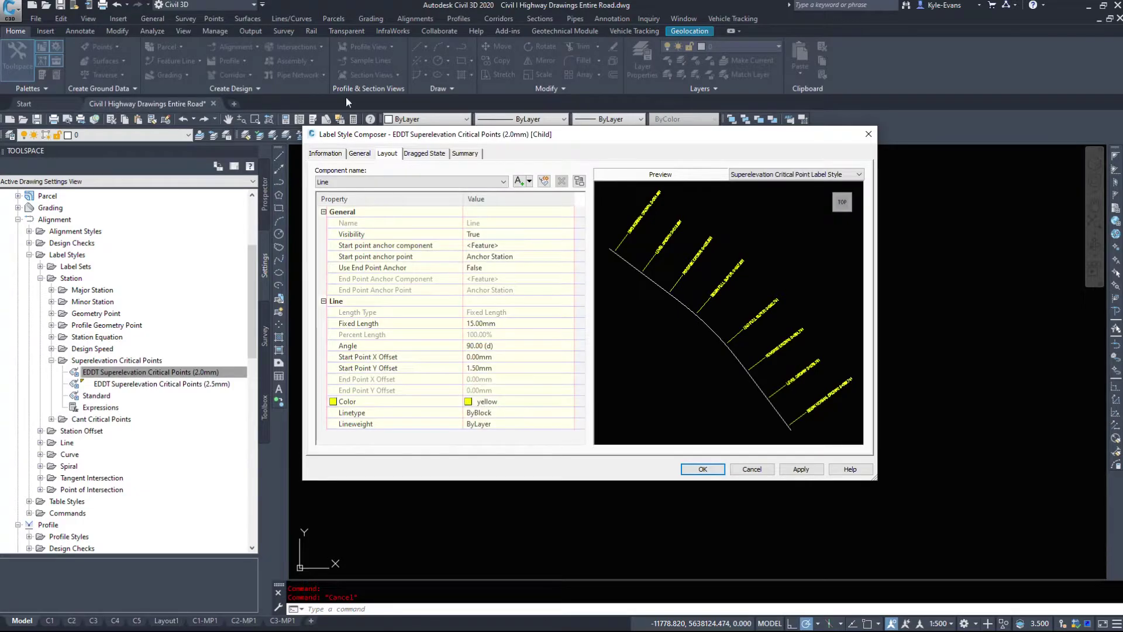
pyautogui.click(325, 153)
# Step: Rename the child style to EDDT Superelevation Critical Points (3.0mm)
pyautogui.moveTo(421, 182); pyautogui.dragTo(425, 183)
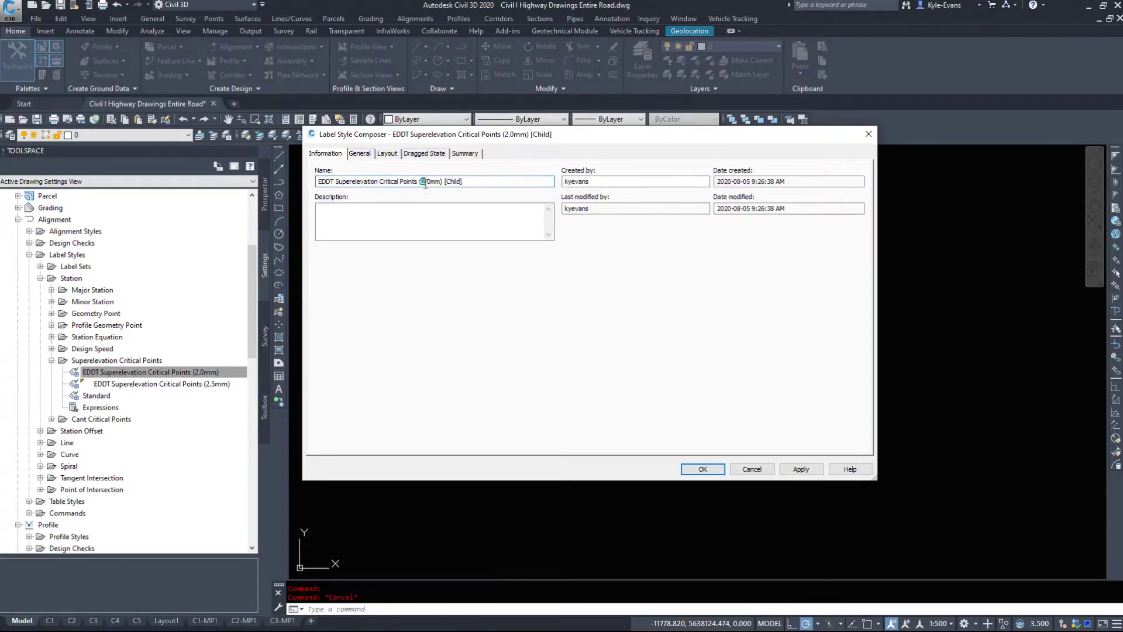
pyautogui.write('3')
pyautogui.click(410, 154)
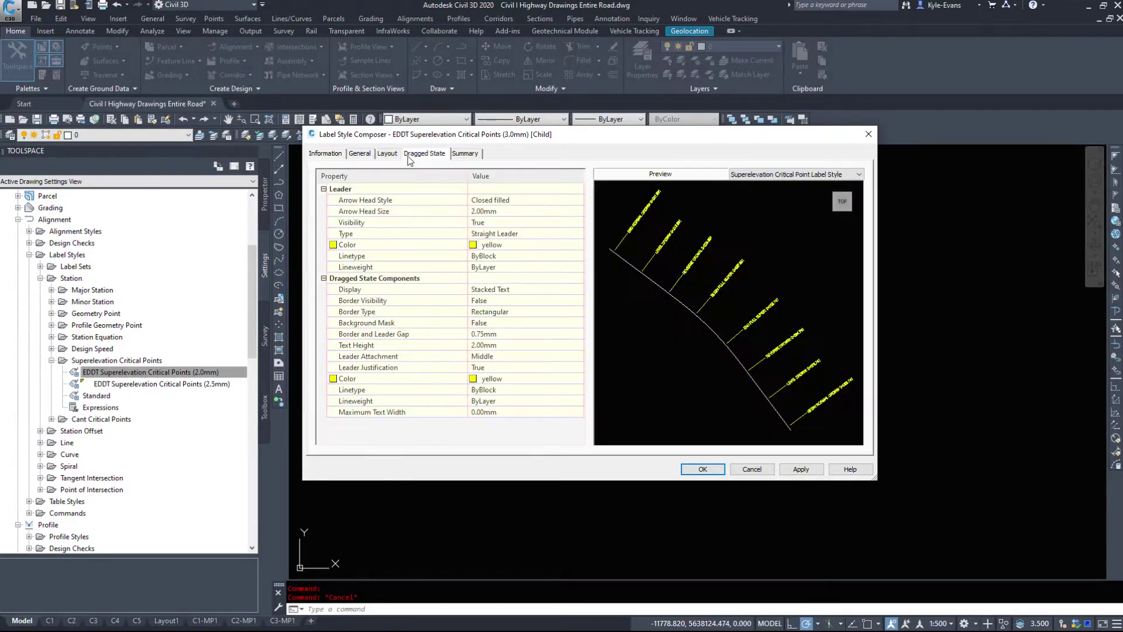
pyautogui.click(387, 153)
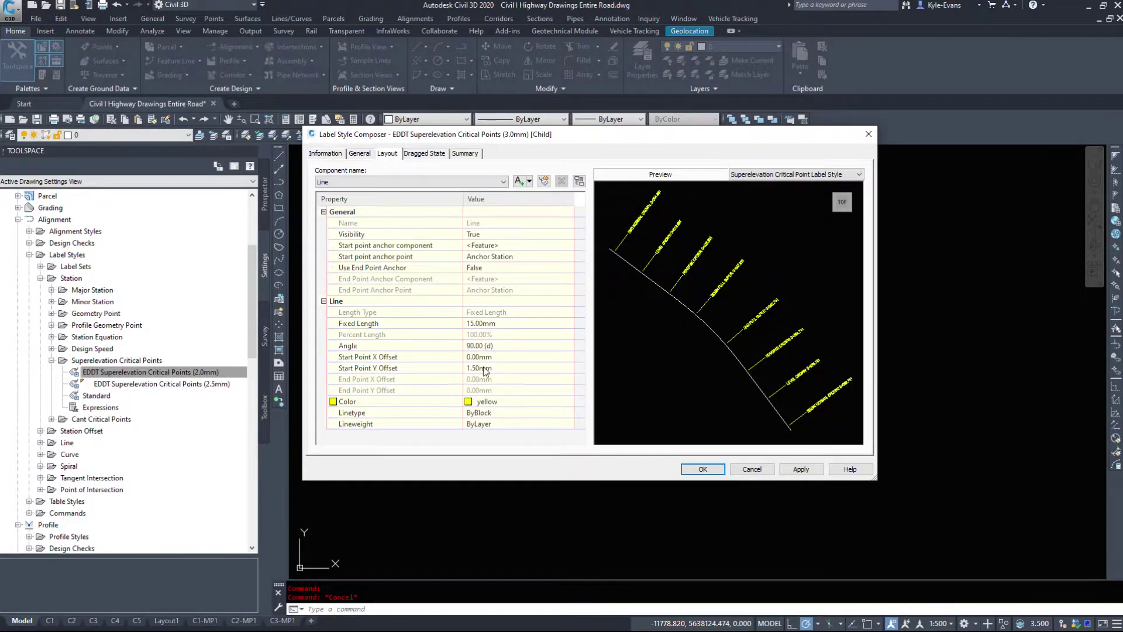
# Step: Set the Geometry Point and Station component's text height to 3.00mm
pyautogui.click(372, 183)
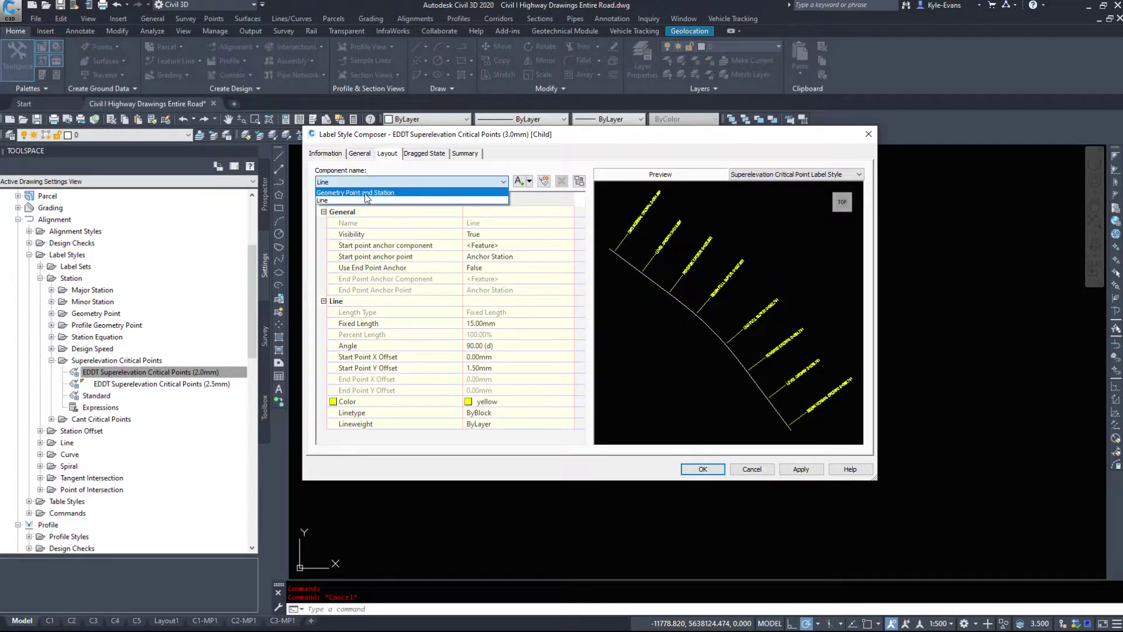
pyautogui.click(366, 196)
pyautogui.rightClick(328, 288)
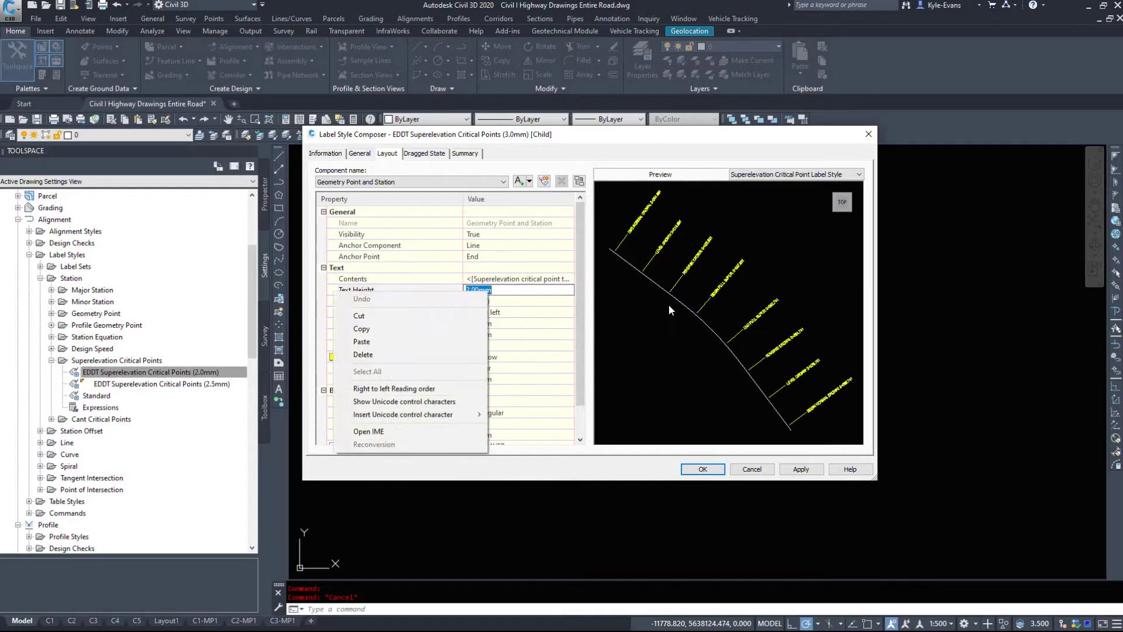
pyautogui.click(525, 291)
pyautogui.doubleClick(526, 291)
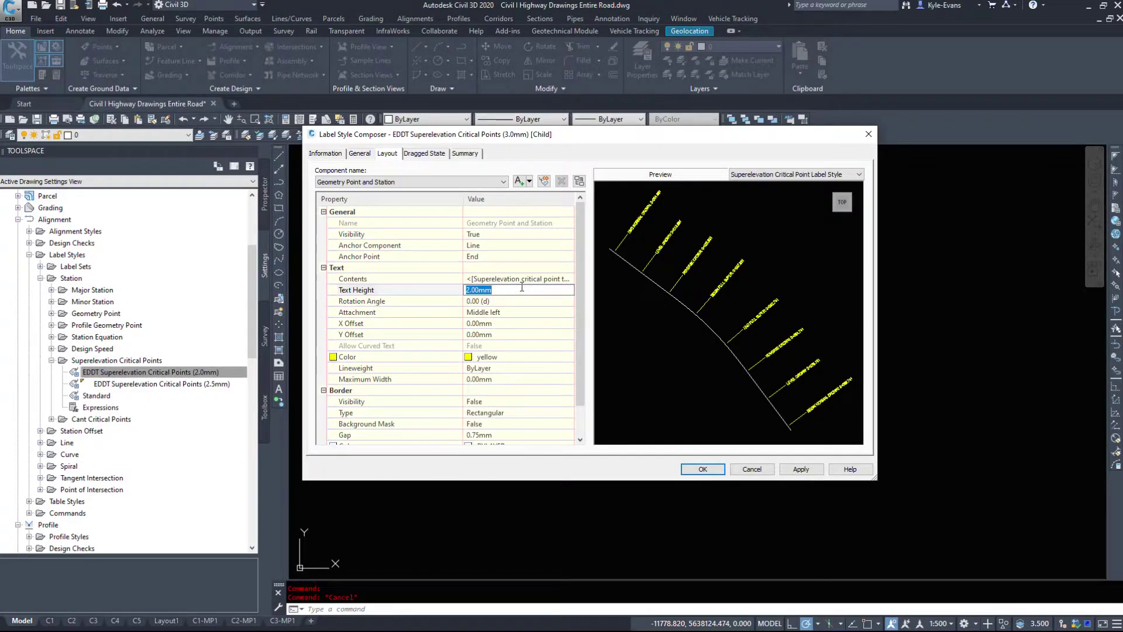
pyautogui.write('3')
pyautogui.press('Return')
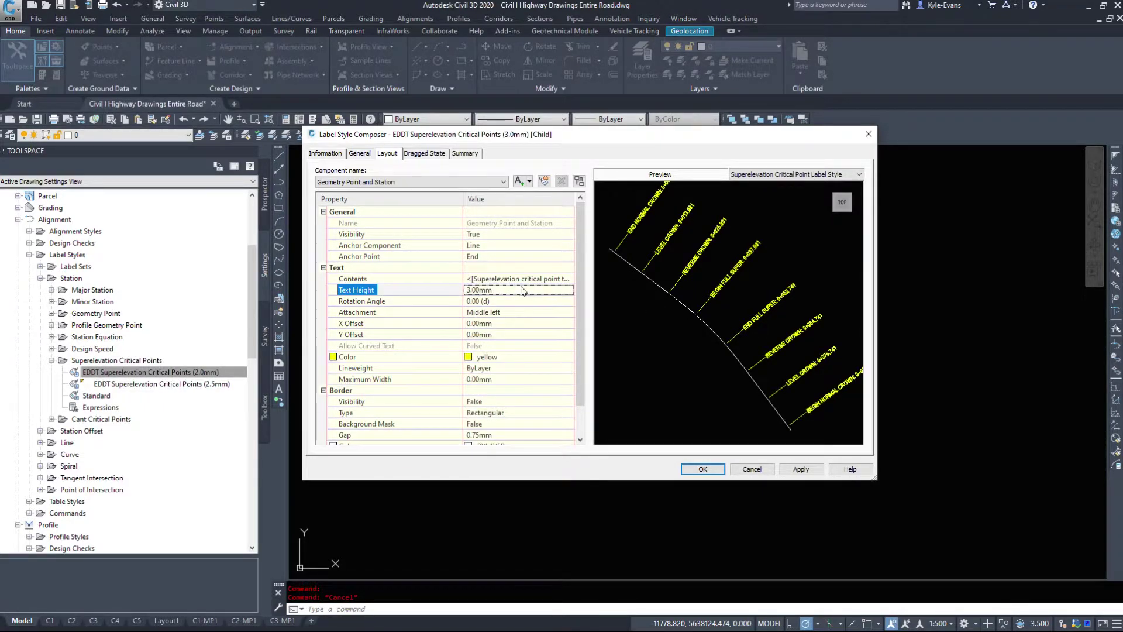
# Step: Set the Dragged State arrow head size to 3 and save the style
pyautogui.click(426, 154)
pyautogui.doubleClick(504, 212)
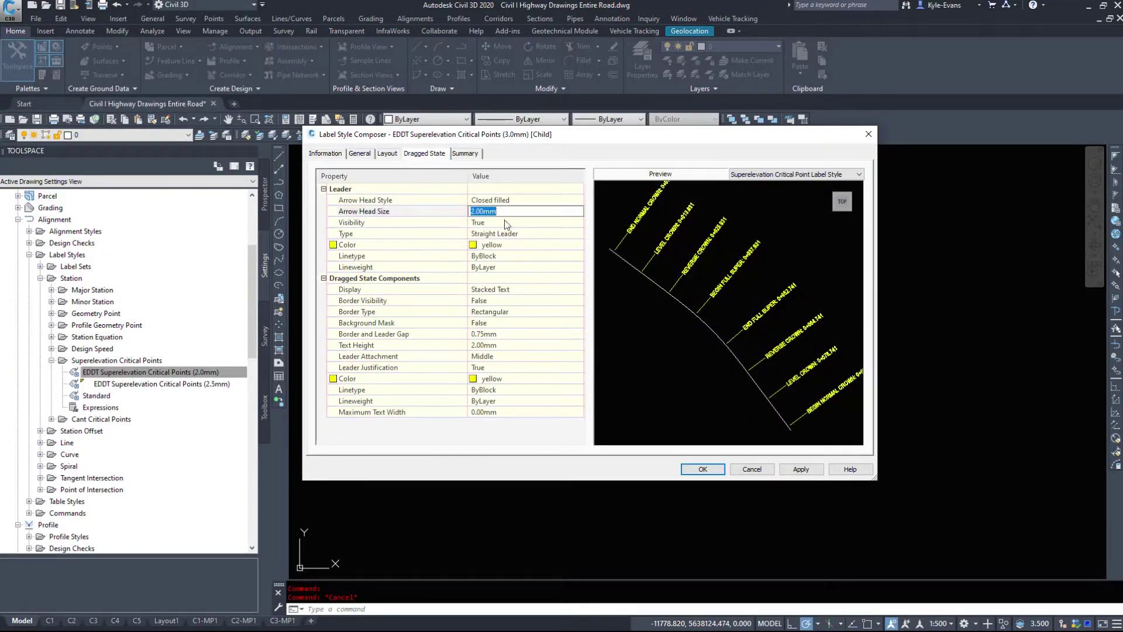
pyautogui.write('3')
pyautogui.press('Return')
pyautogui.click(702, 469)
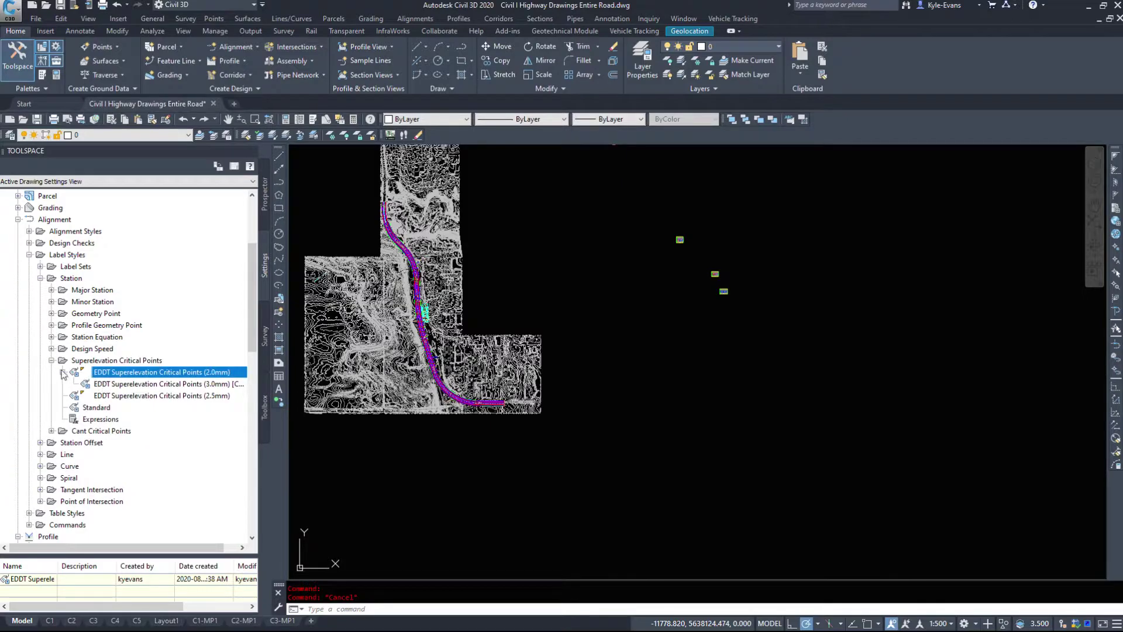
# Step: Select the new 3.0mm child style, open its composer and close it again
pyautogui.click(126, 385)
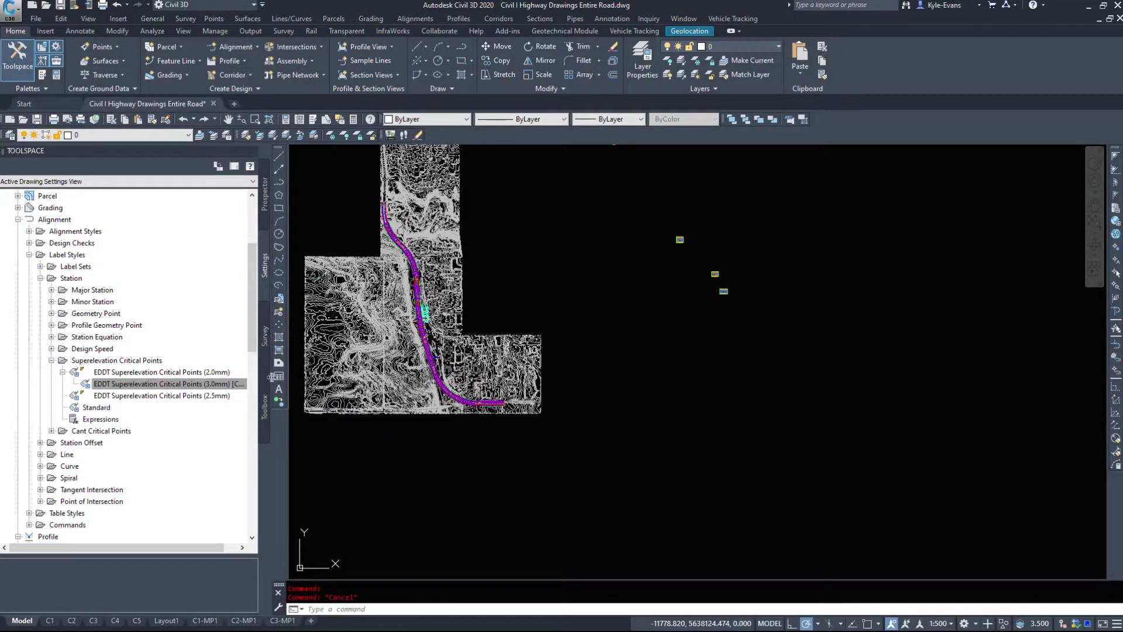
pyautogui.rightClick(186, 385)
pyautogui.press('Escape')
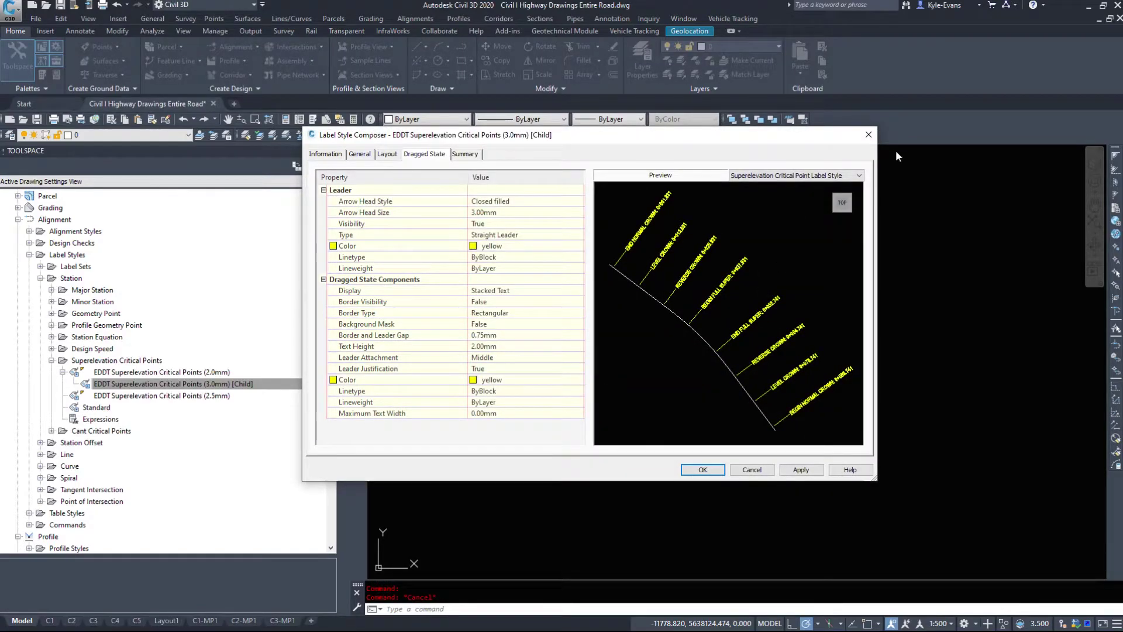
pyautogui.click(868, 135)
# Step: Open the 2.0mm parent style for editing and view its Line component and General settings
pyautogui.rightClick(161, 376)
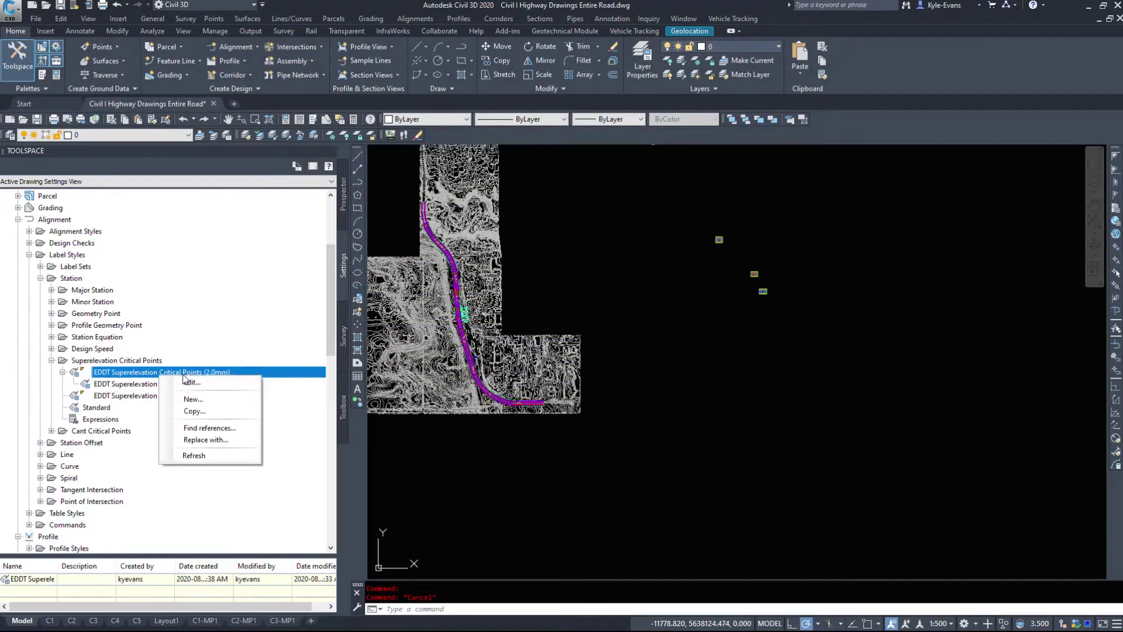
pyautogui.click(187, 383)
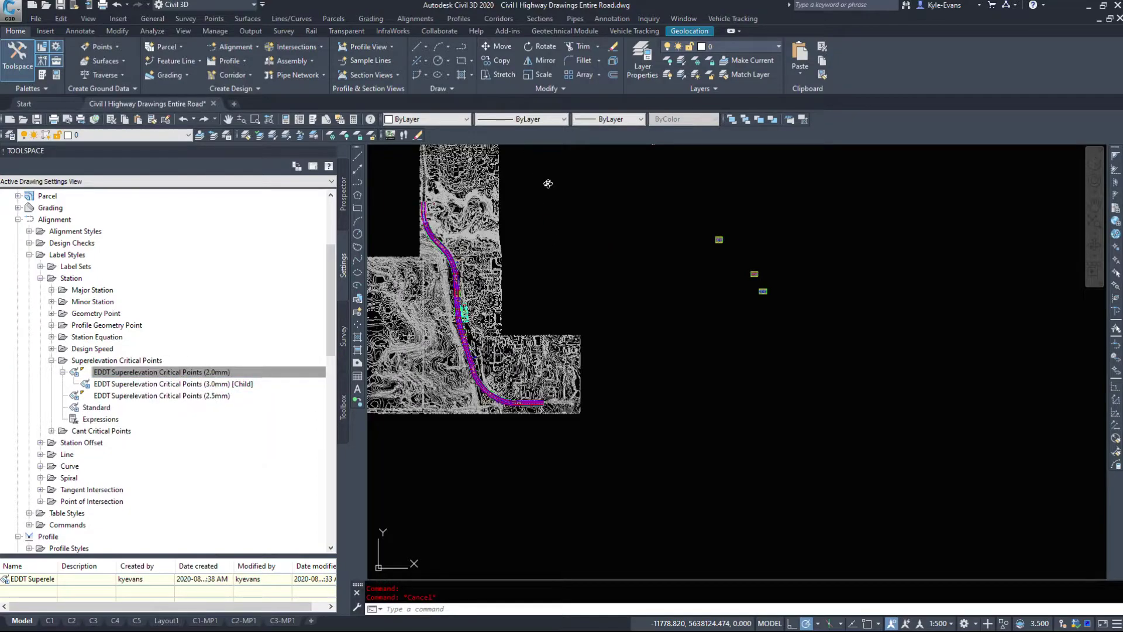
pyautogui.click(396, 182)
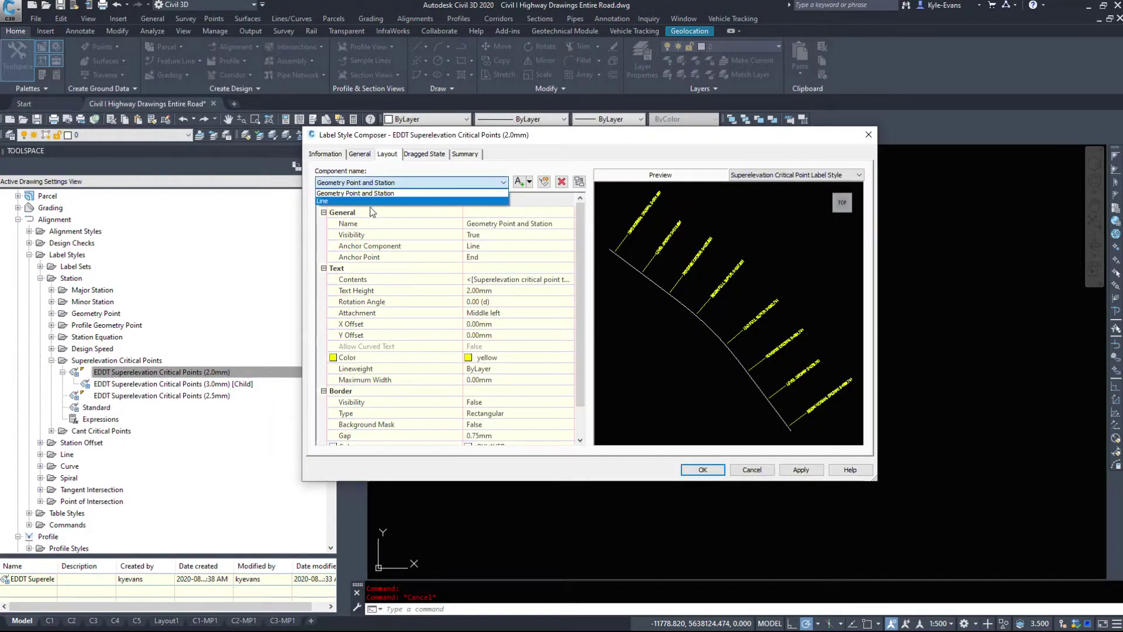
pyautogui.click(372, 206)
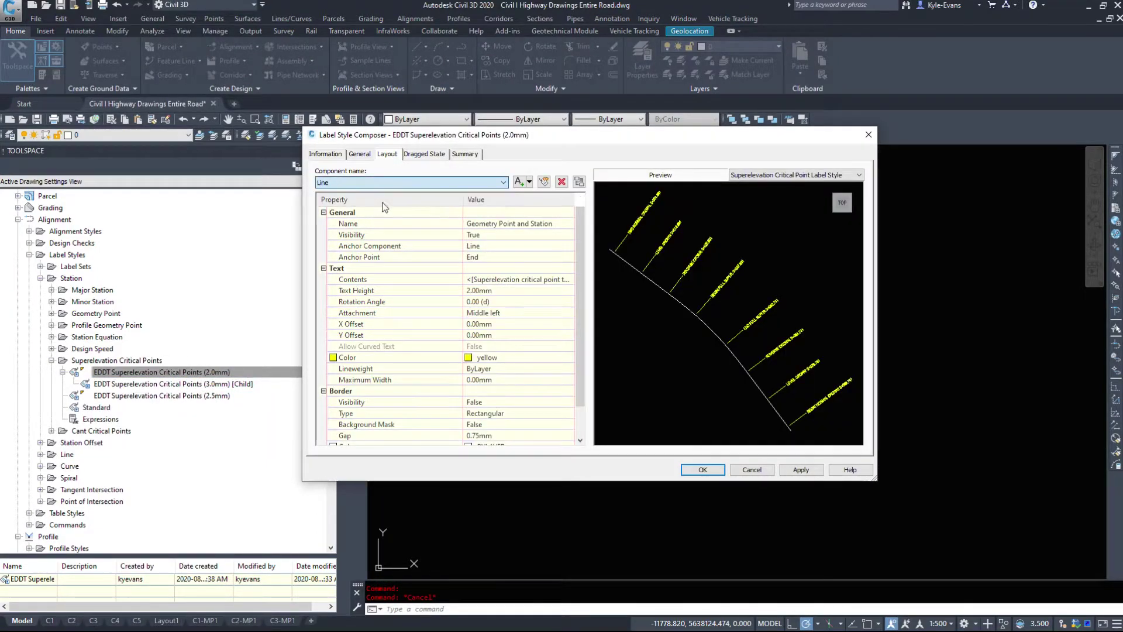
pyautogui.click(359, 154)
pyautogui.click(387, 154)
# Step: Rename the Geometry Point and Station component to Parent and save the style
pyautogui.click(383, 183)
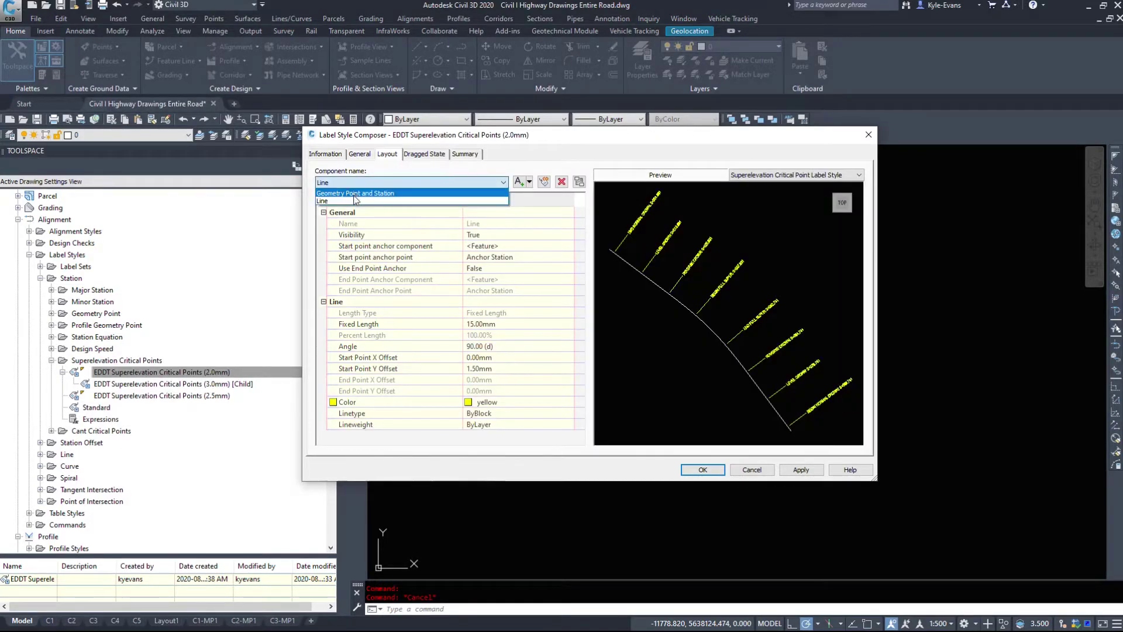
pyautogui.click(398, 194)
pyautogui.click(515, 223)
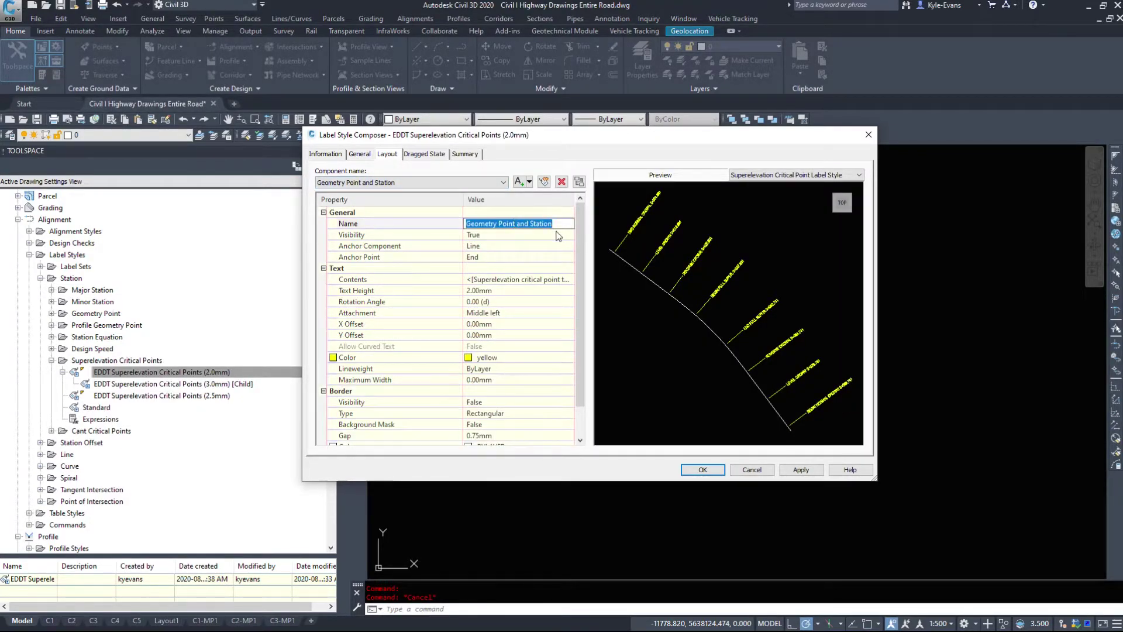
pyautogui.write('pARE')
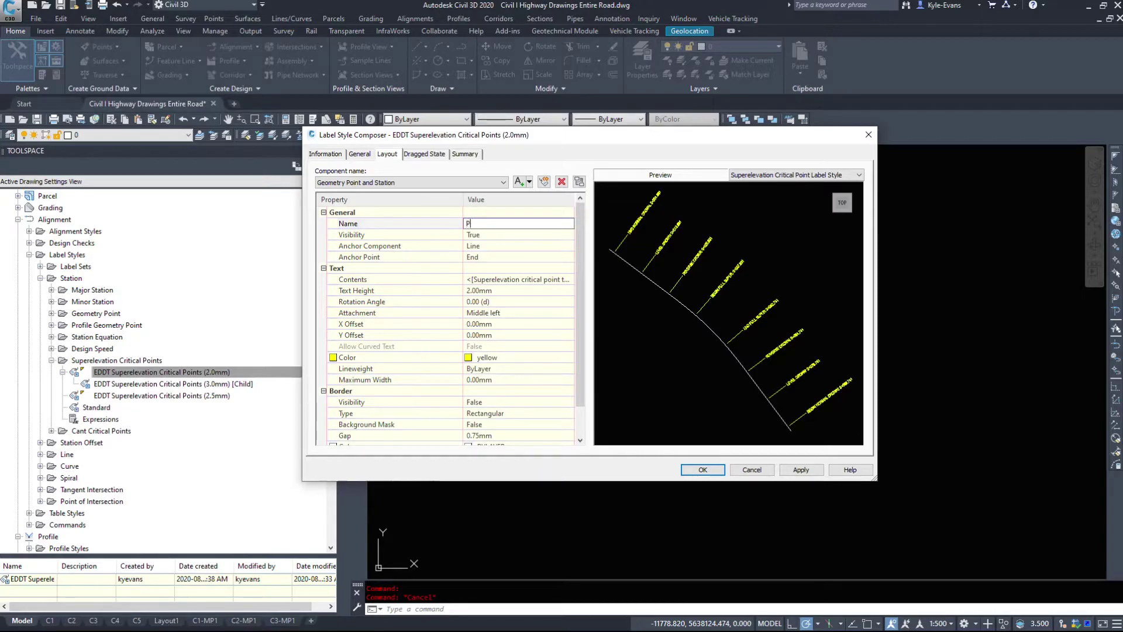
pyautogui.write('arent')
pyautogui.press('Return')
pyautogui.click(703, 470)
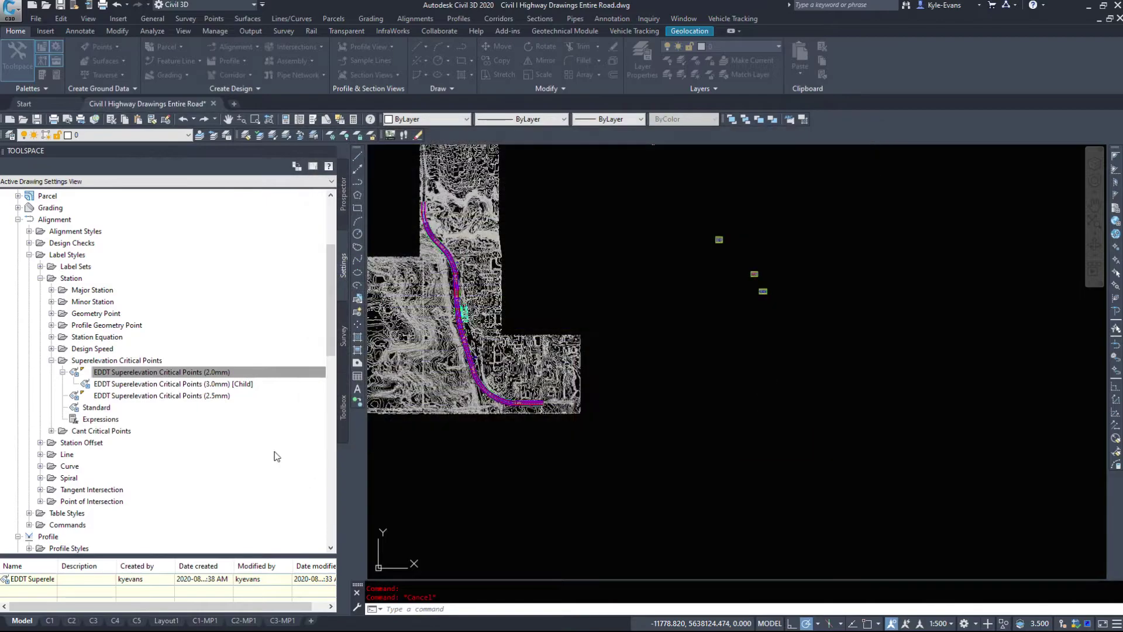
pyautogui.rightClick(115, 384)
pyautogui.click(145, 391)
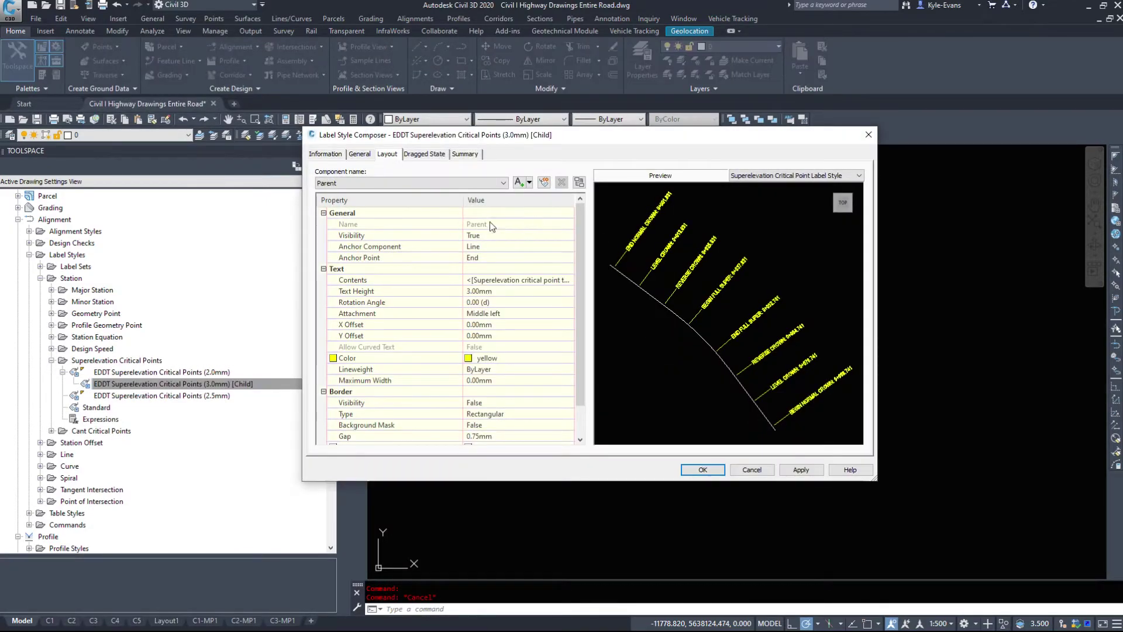
pyautogui.click(482, 222)
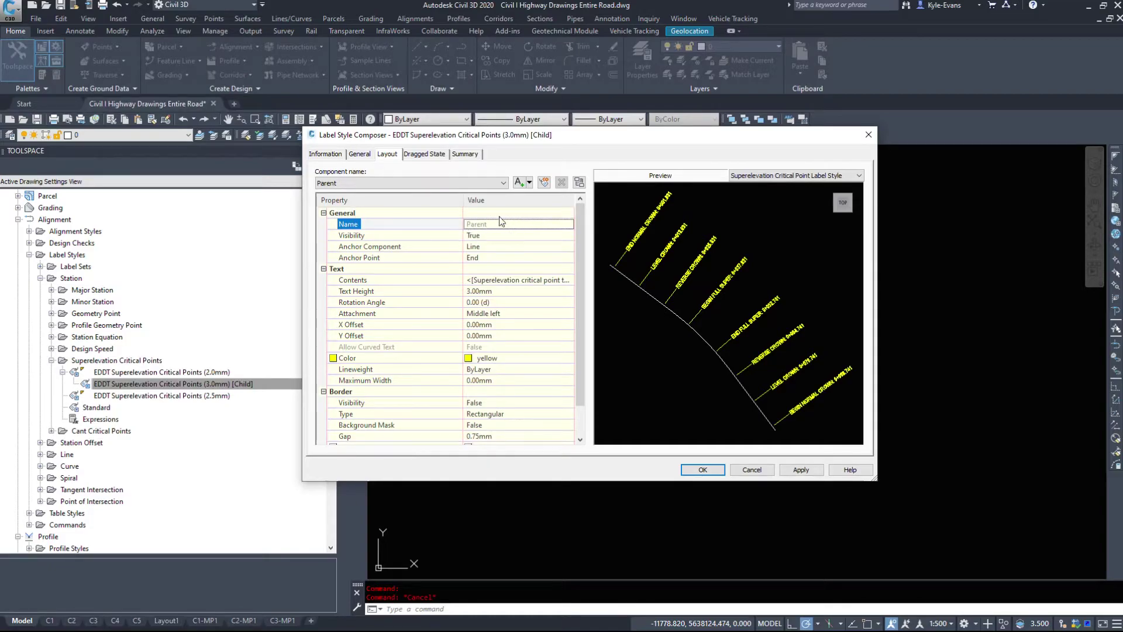
pyautogui.click(751, 470)
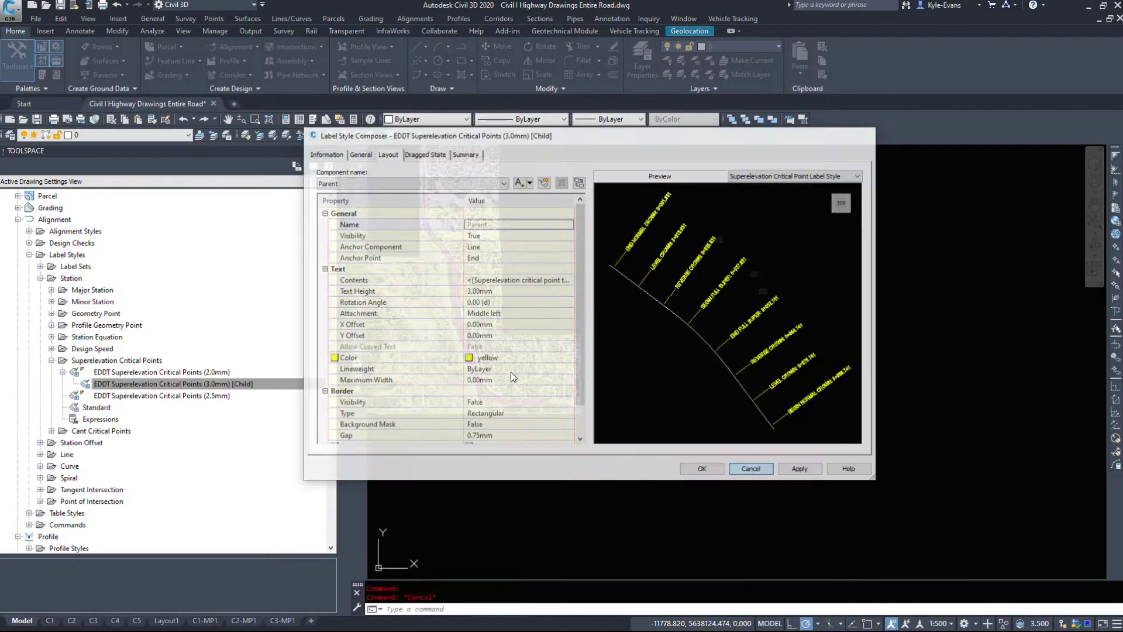
pyautogui.moveTo(512, 255); pyautogui.dragTo(680, 392, button='middle')
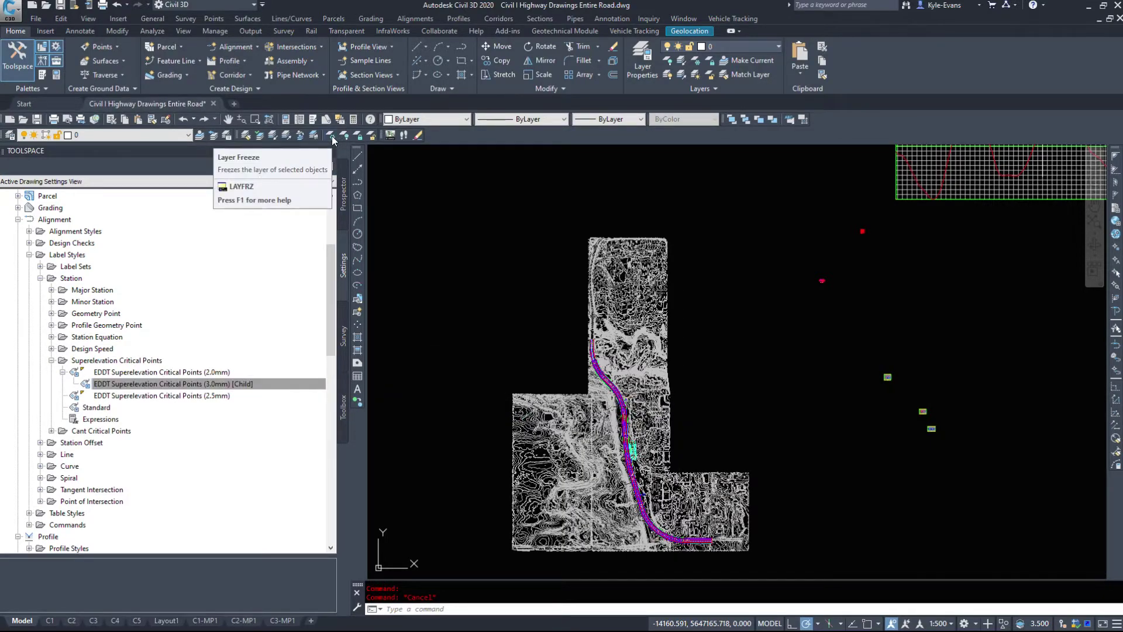
pyautogui.click(162, 135)
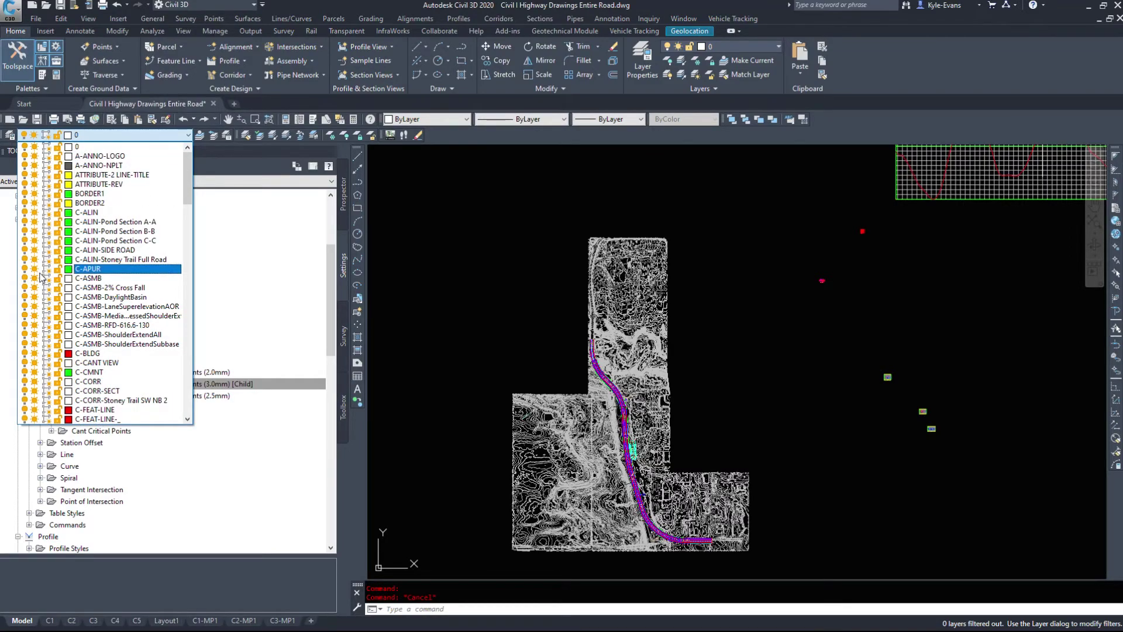
pyautogui.scroll(-1, 34, 316)
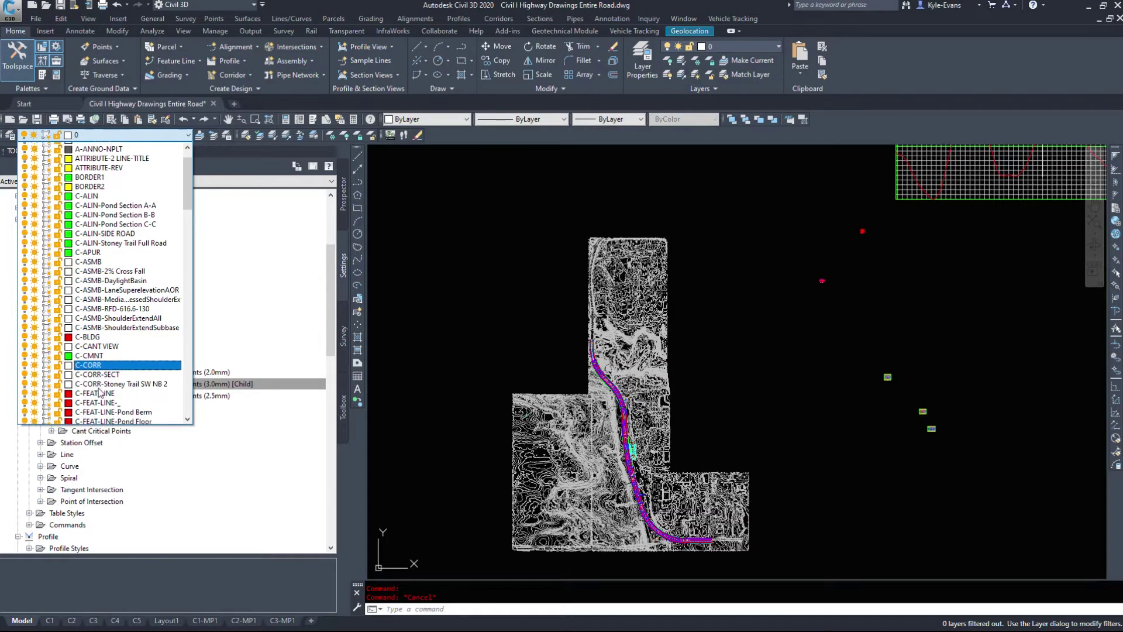
pyautogui.scroll(-6, 548, 337)
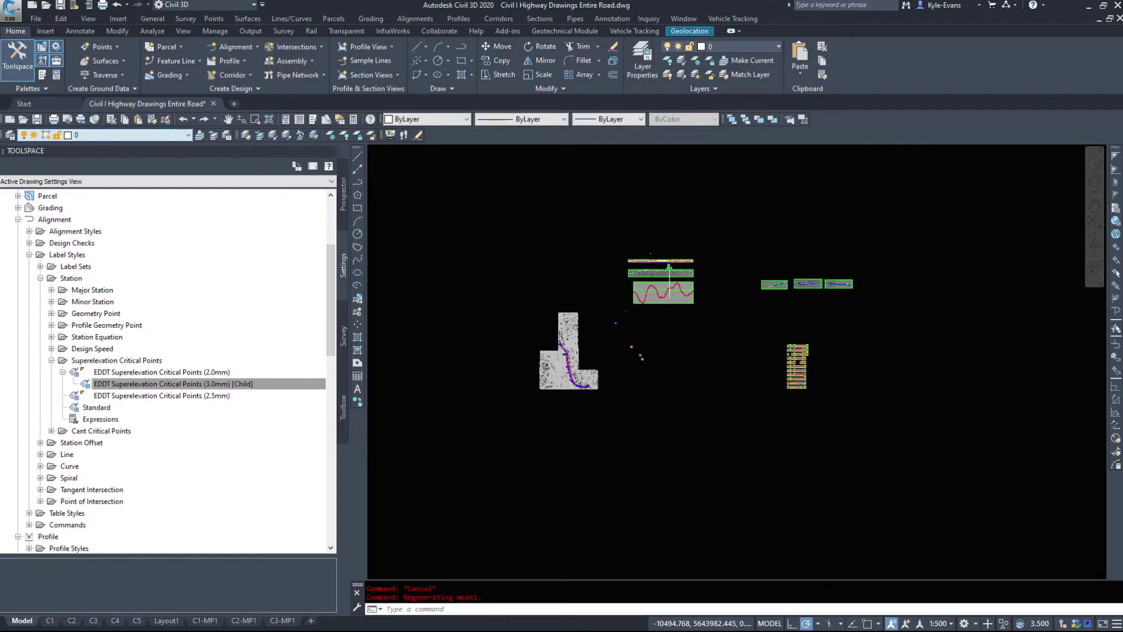
pyautogui.scroll(-4, 551, 336)
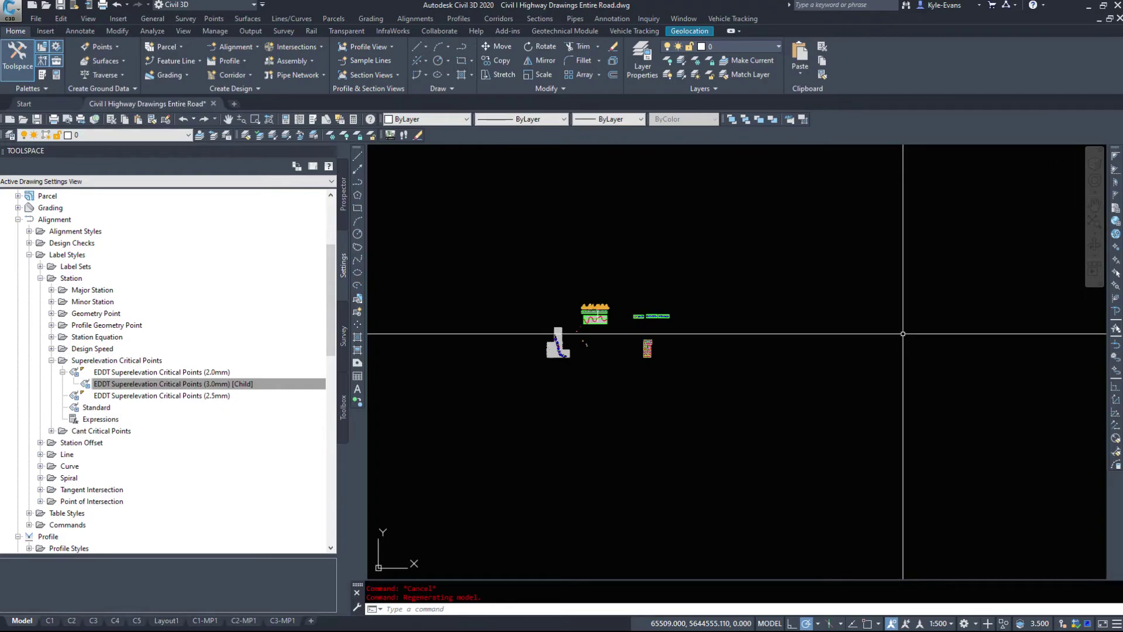
pyautogui.scroll(10, 545, 351)
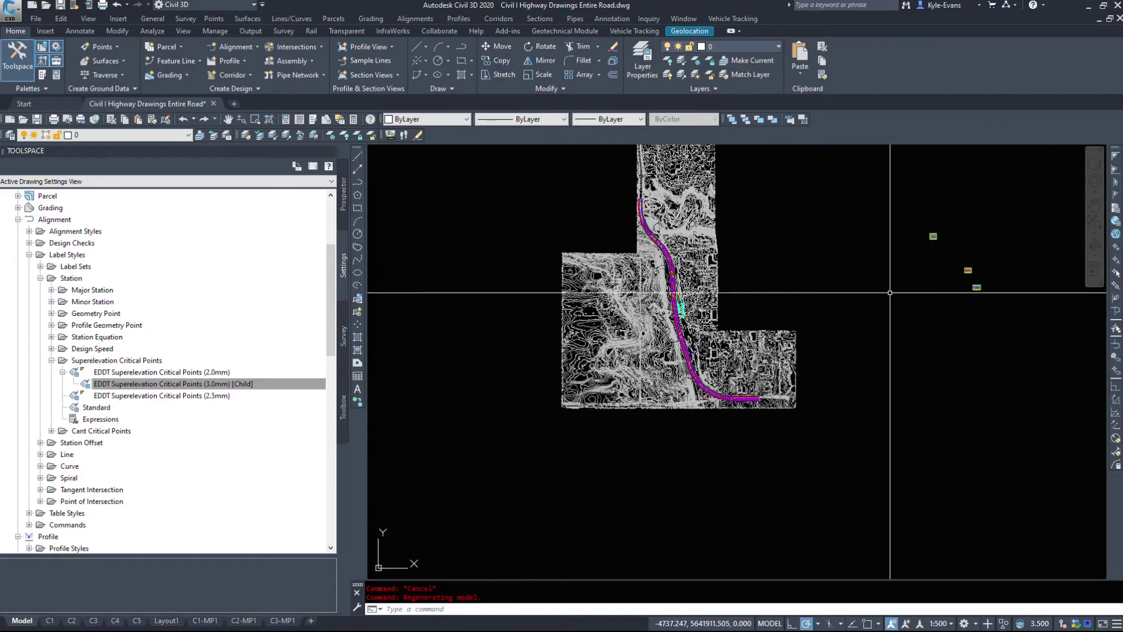